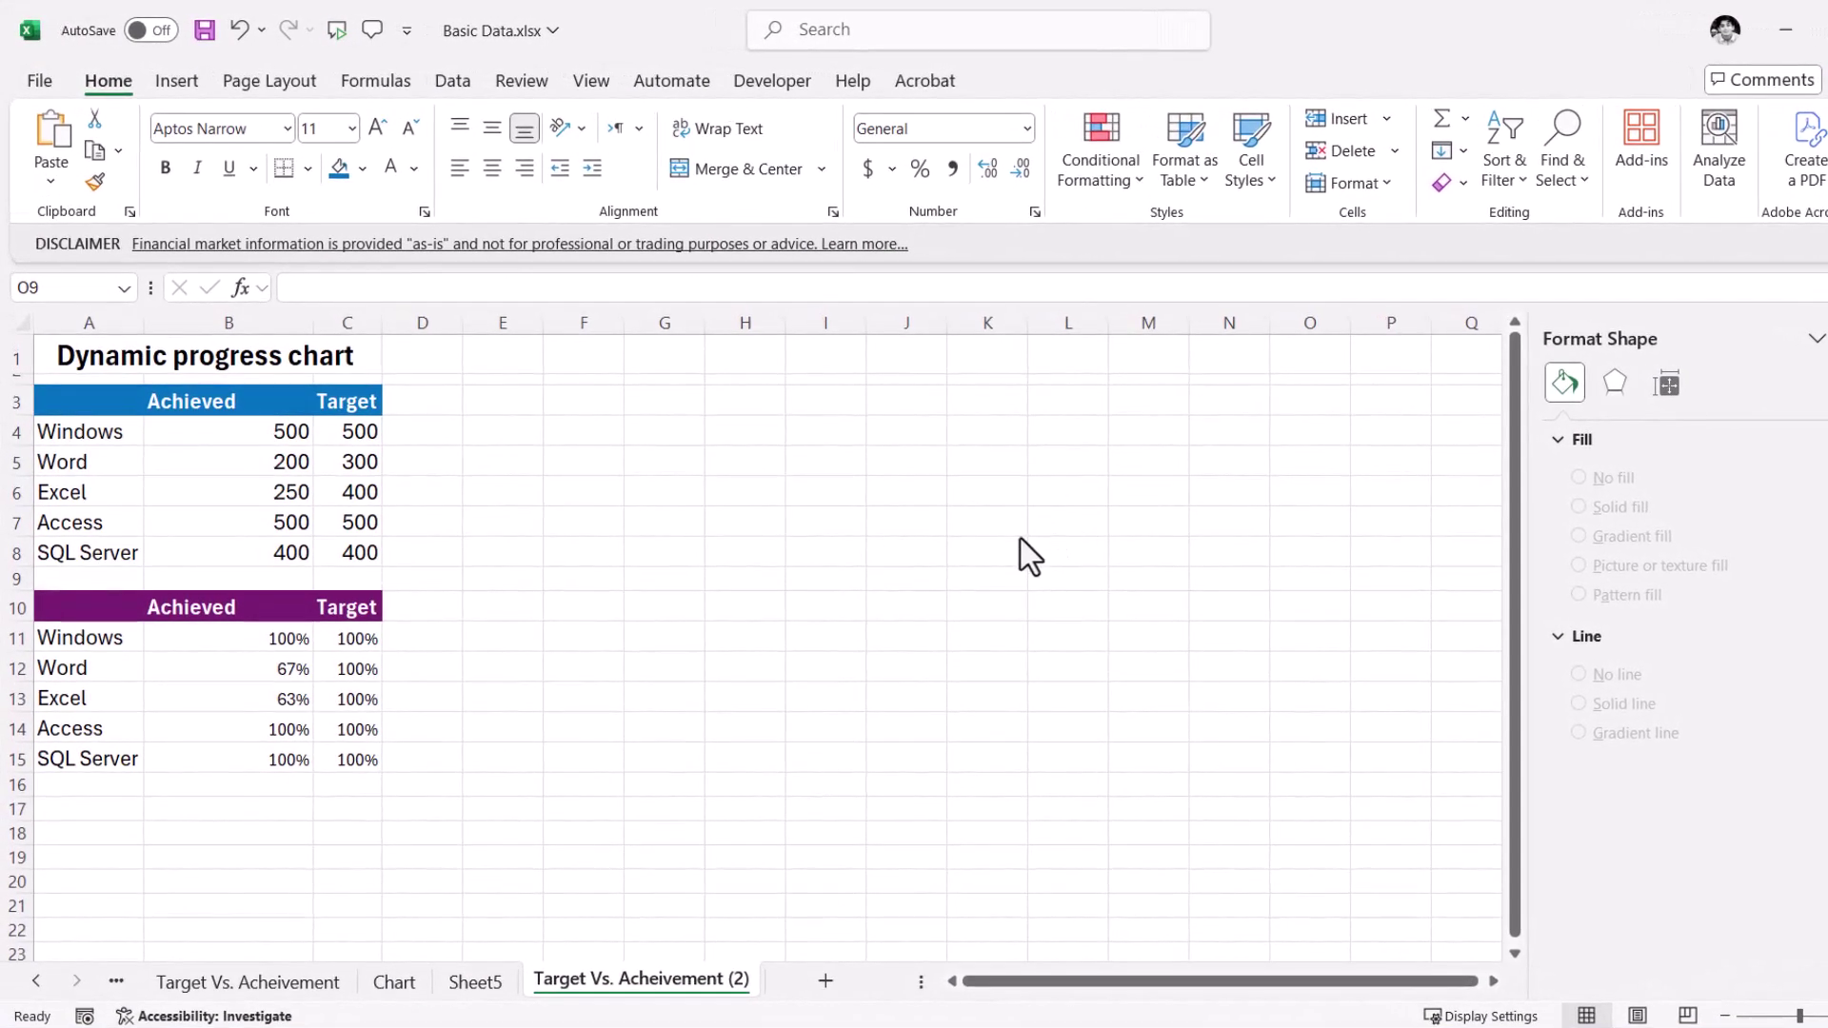
Insert a Treemap chart of the Achieved values from the data in A3:B8.
drag(104, 404, 286, 544)
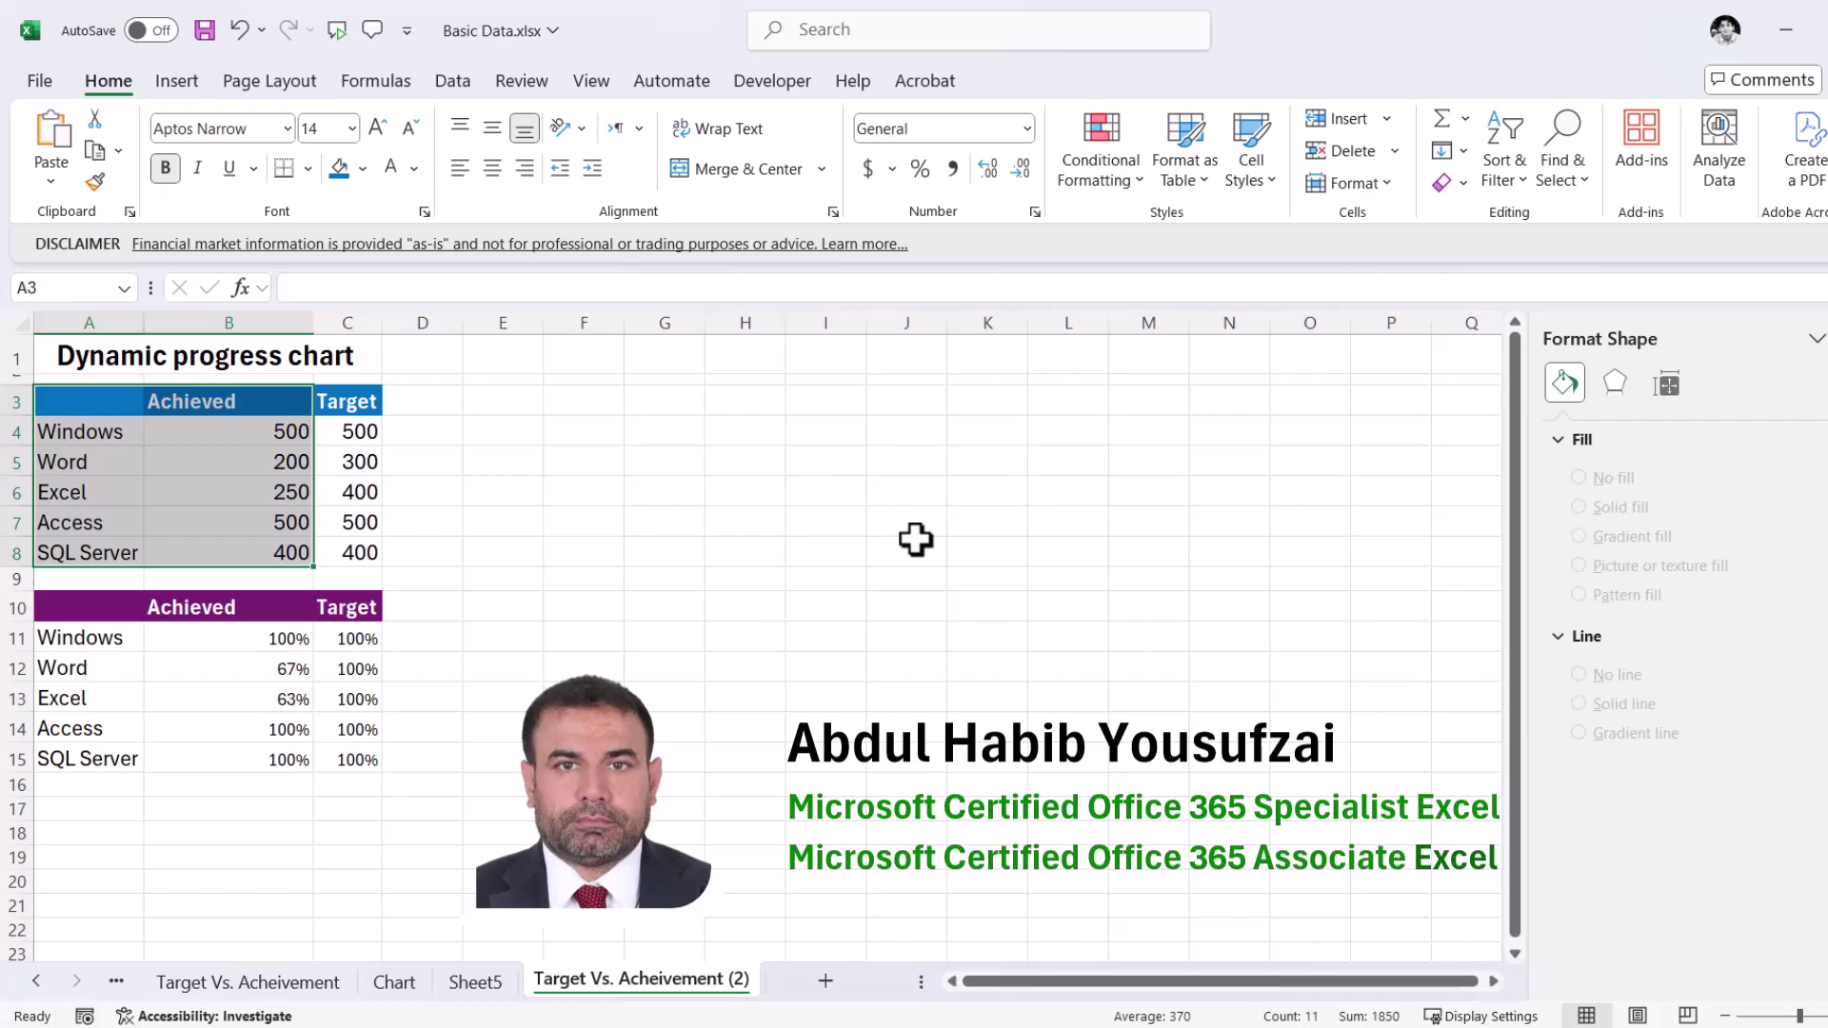
click(182, 82)
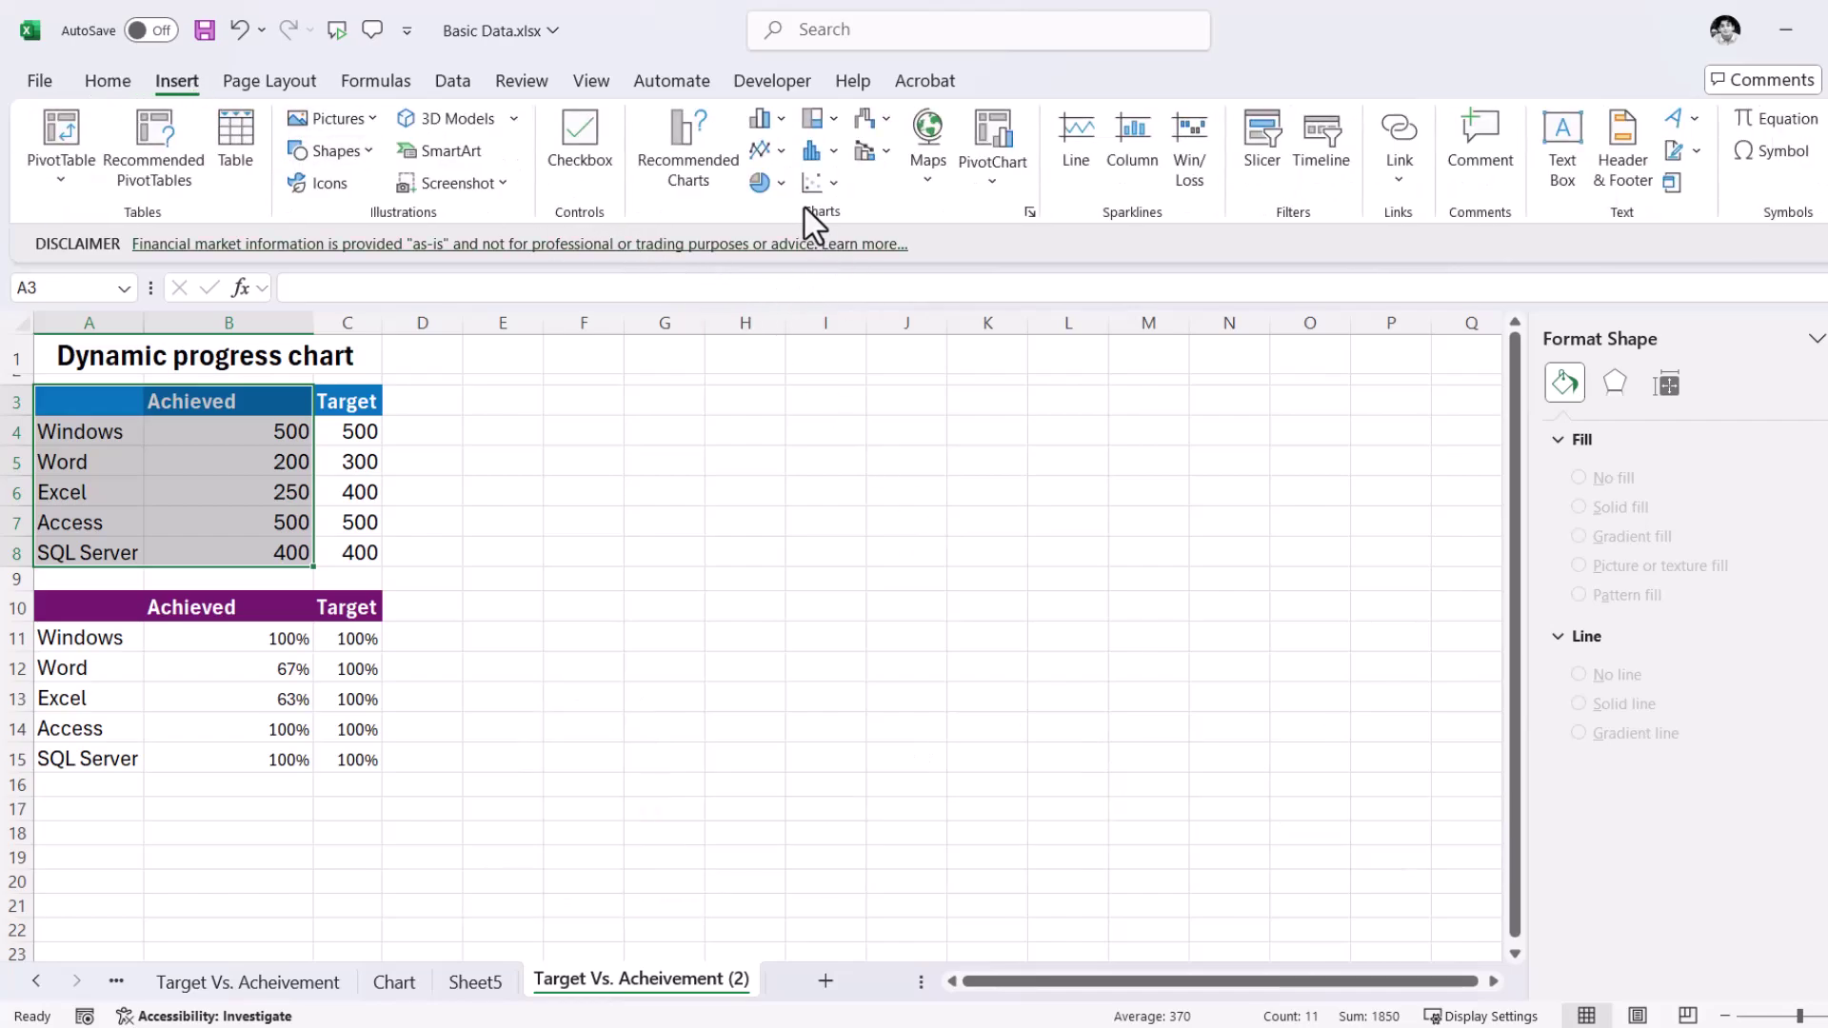
click(1029, 213)
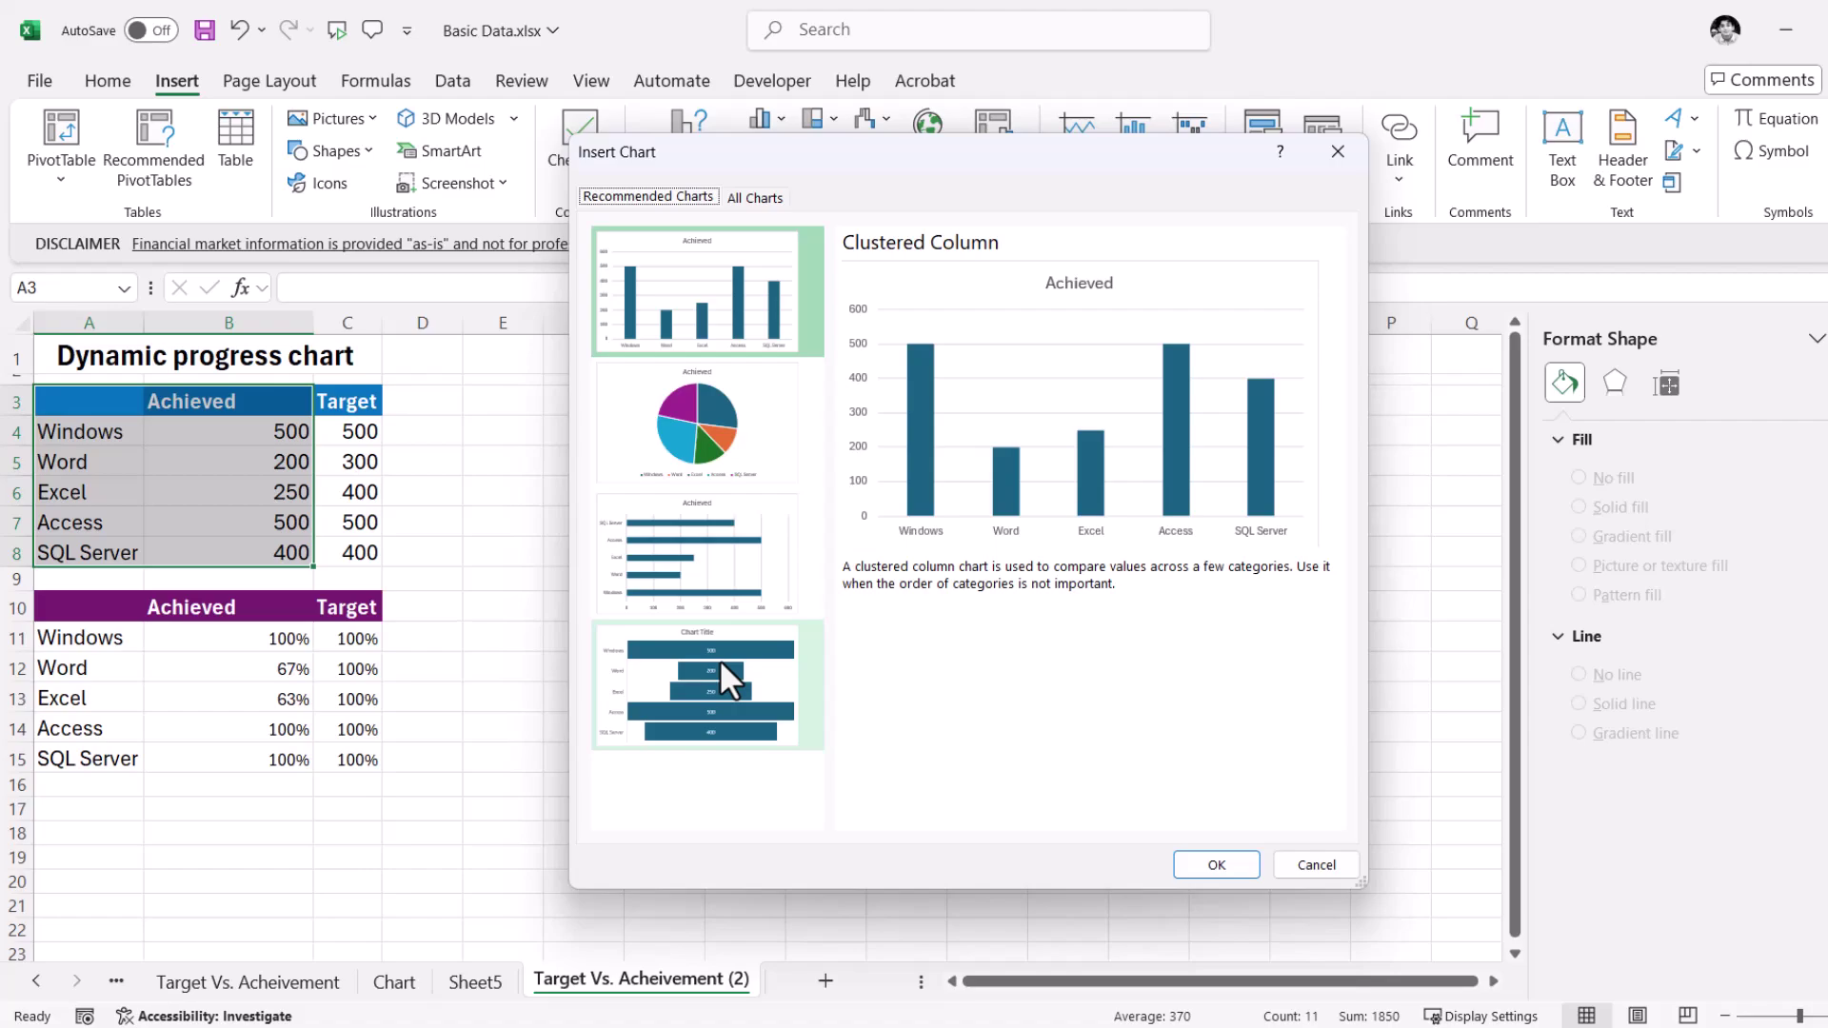
click(755, 197)
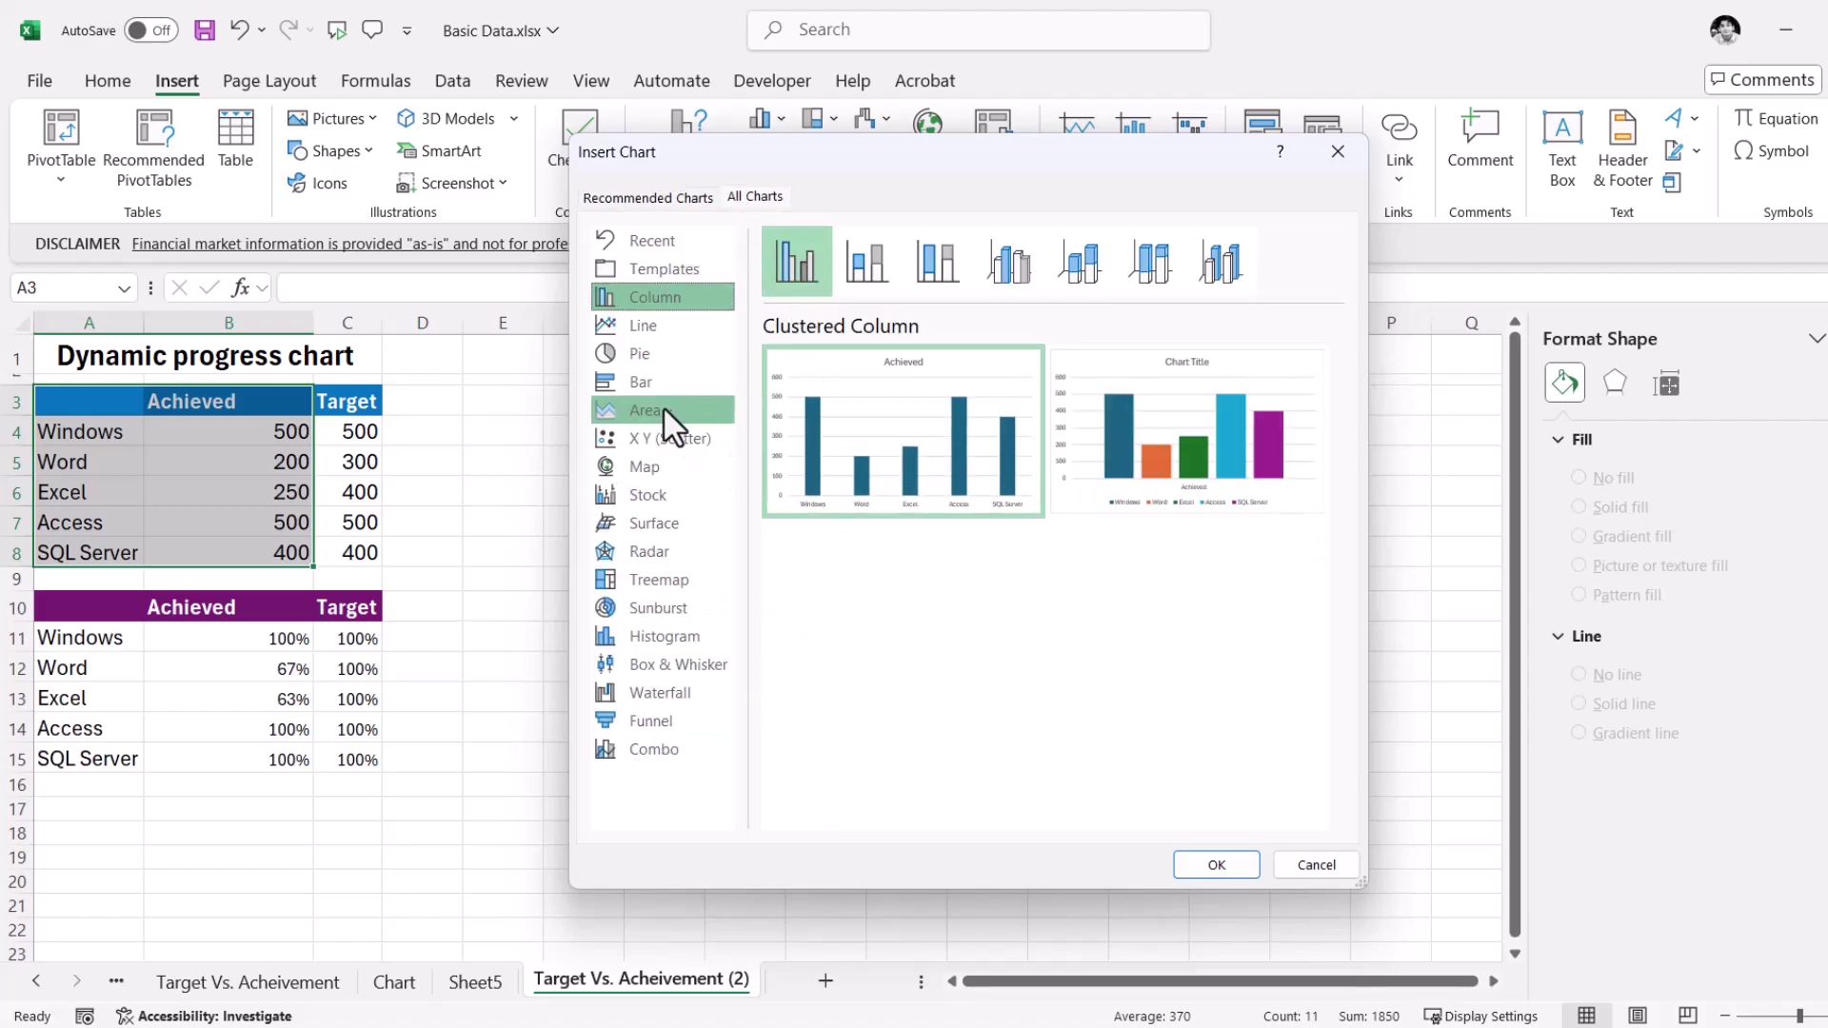
click(656, 496)
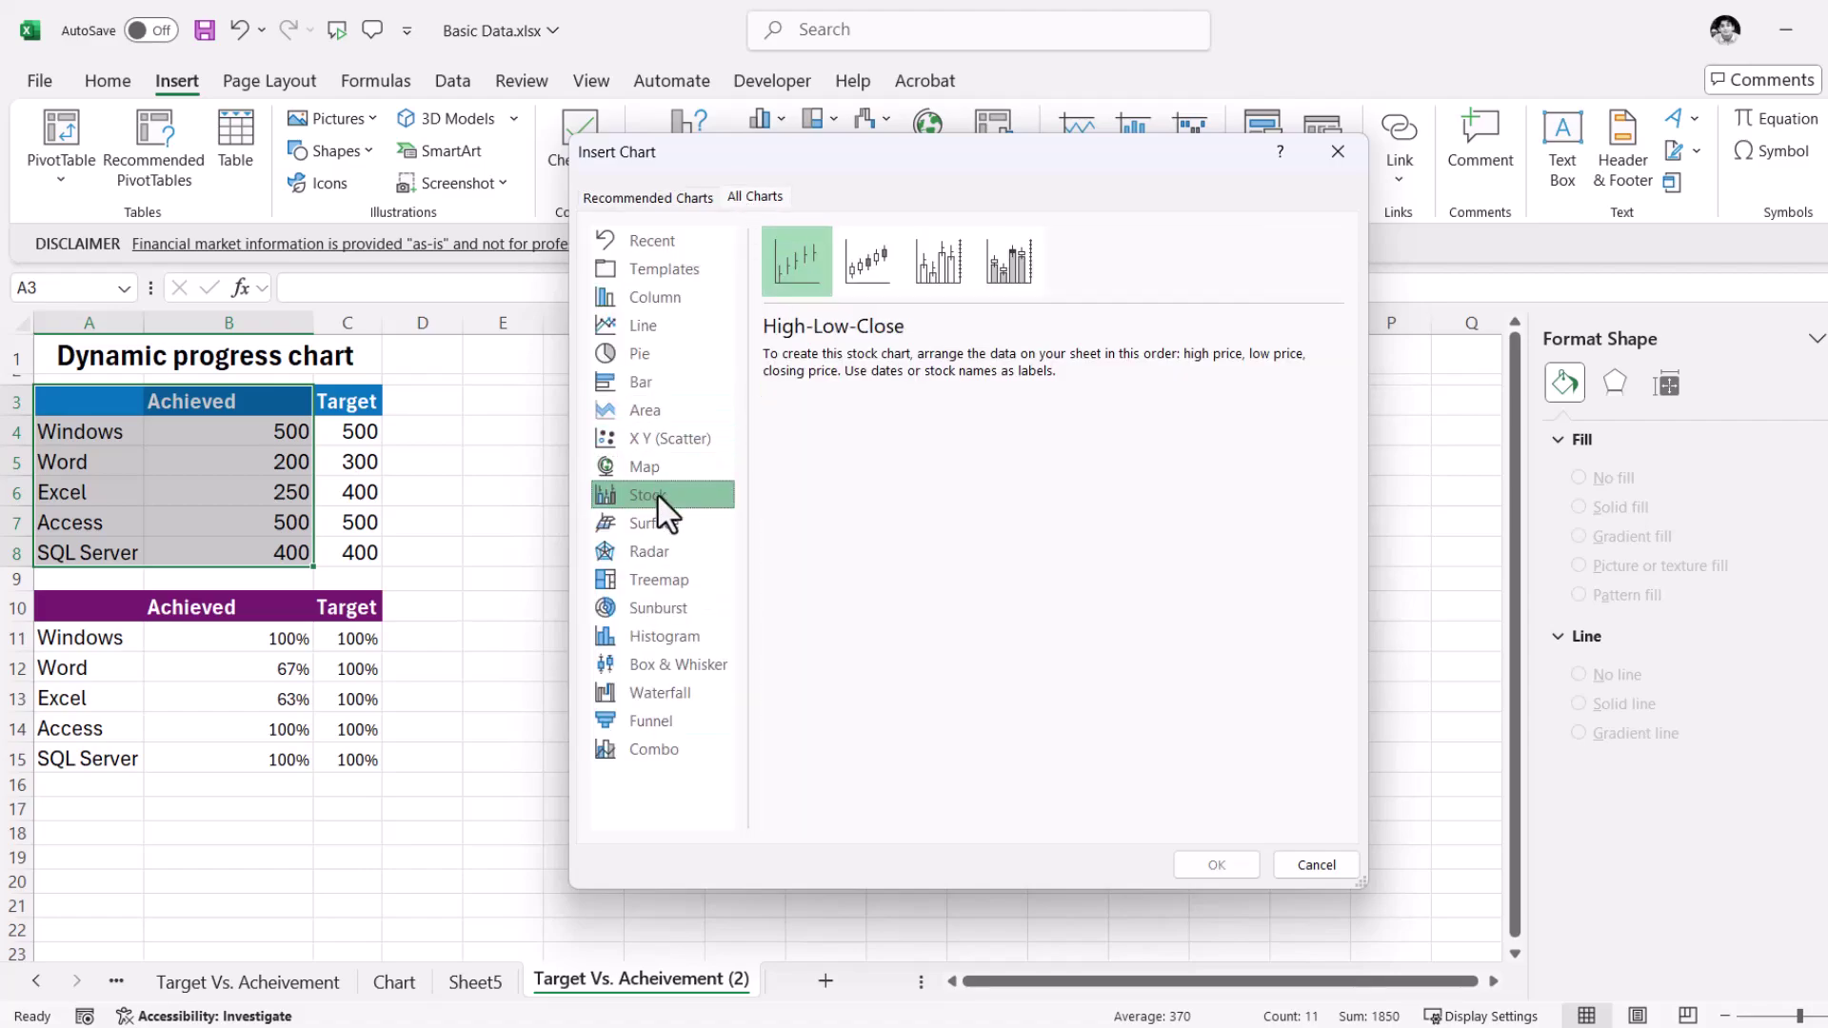
click(664, 531)
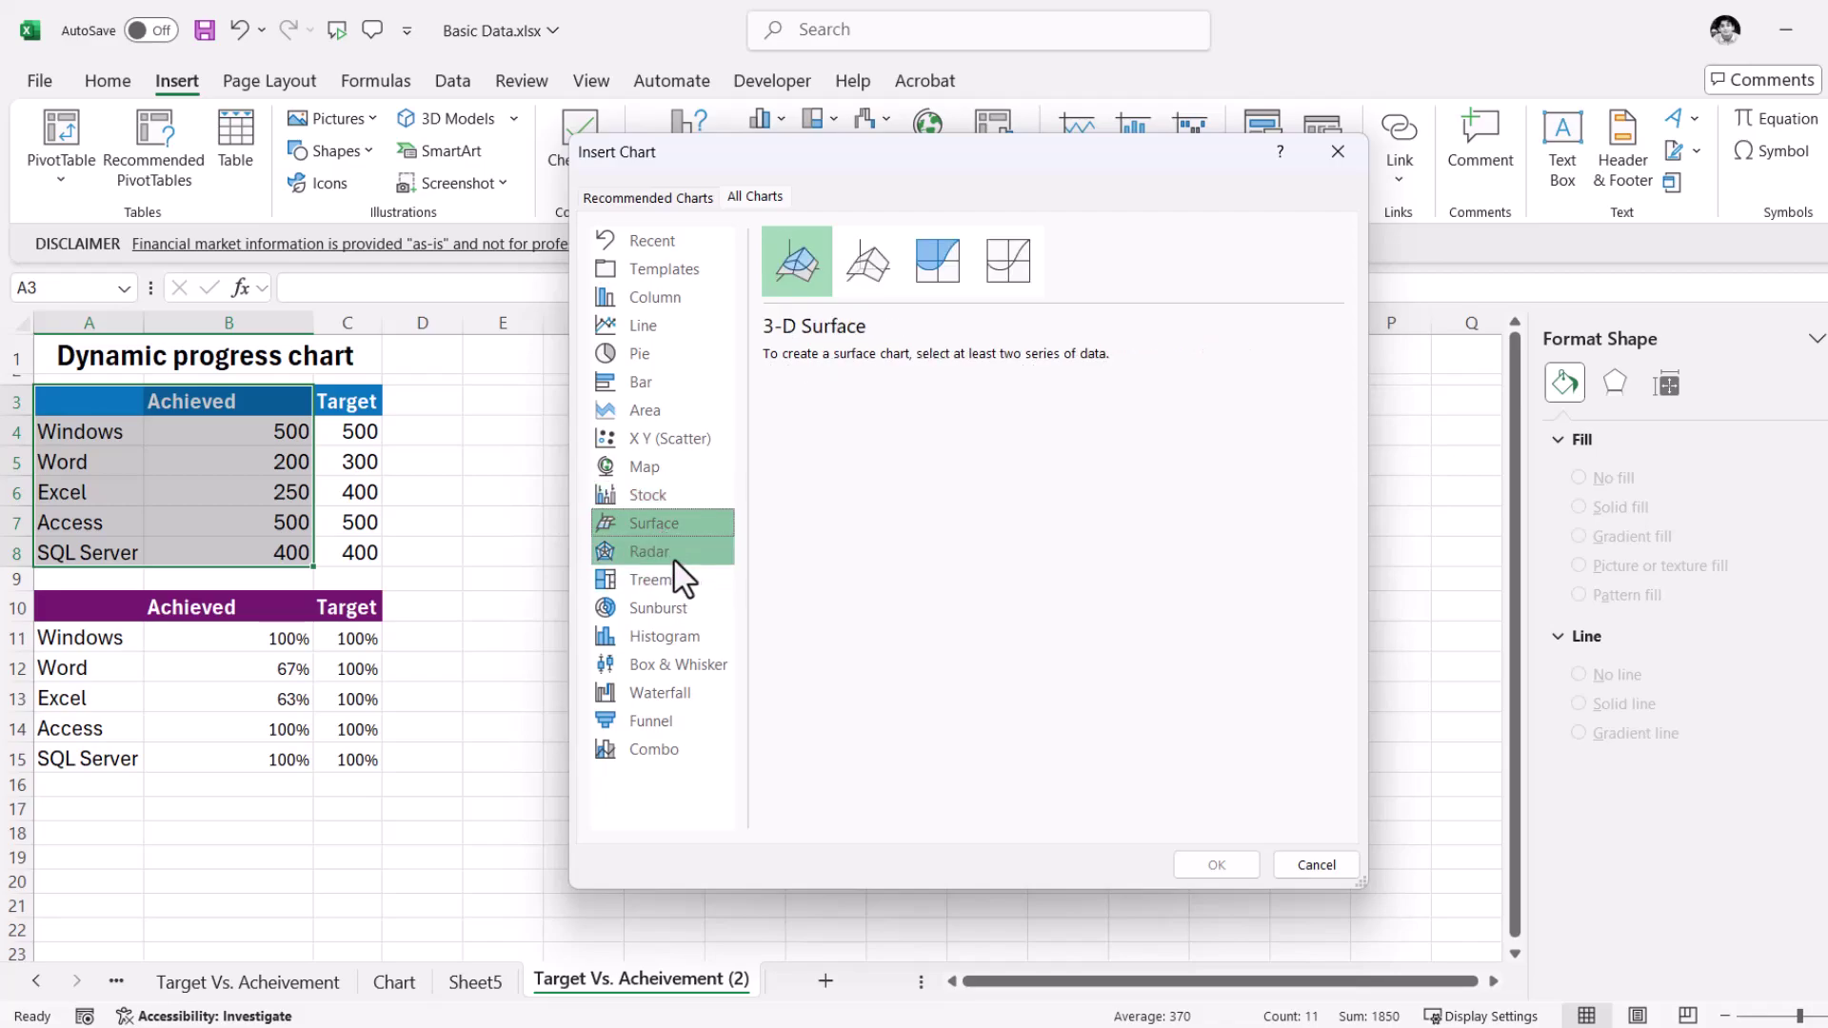
click(680, 562)
mouse_move(949, 444)
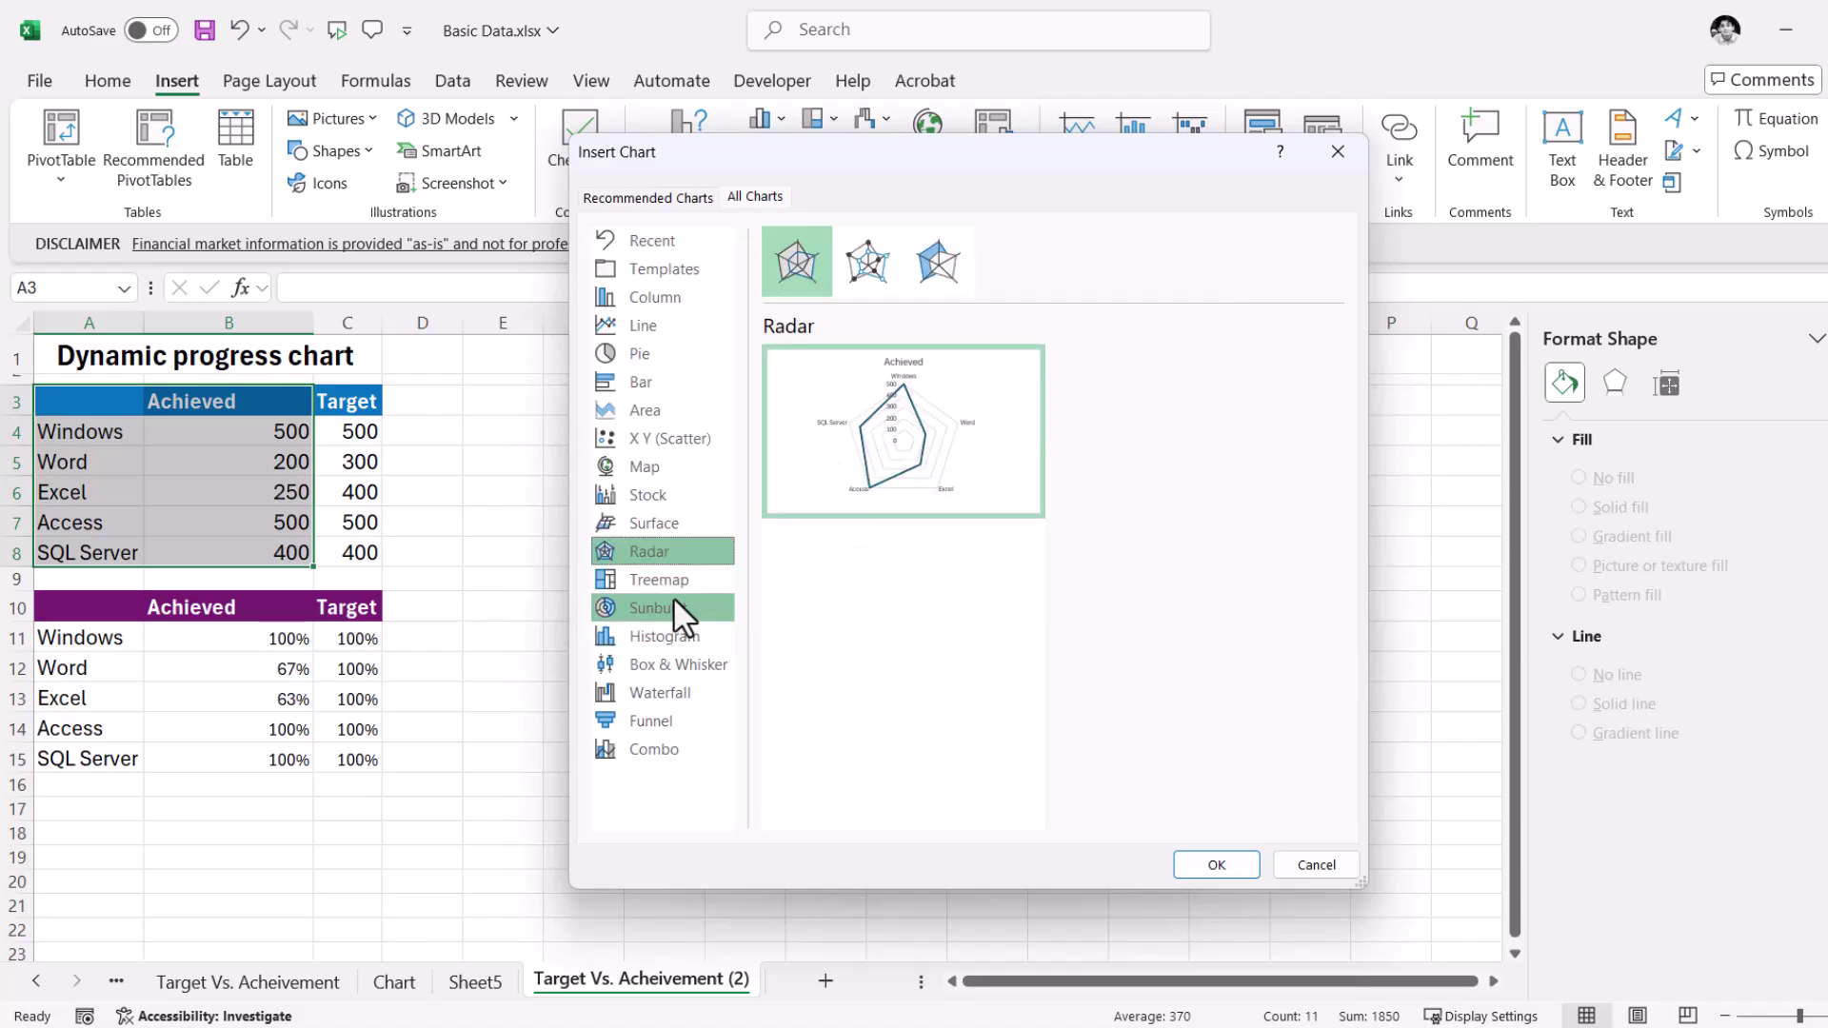
click(678, 582)
mouse_move(920, 497)
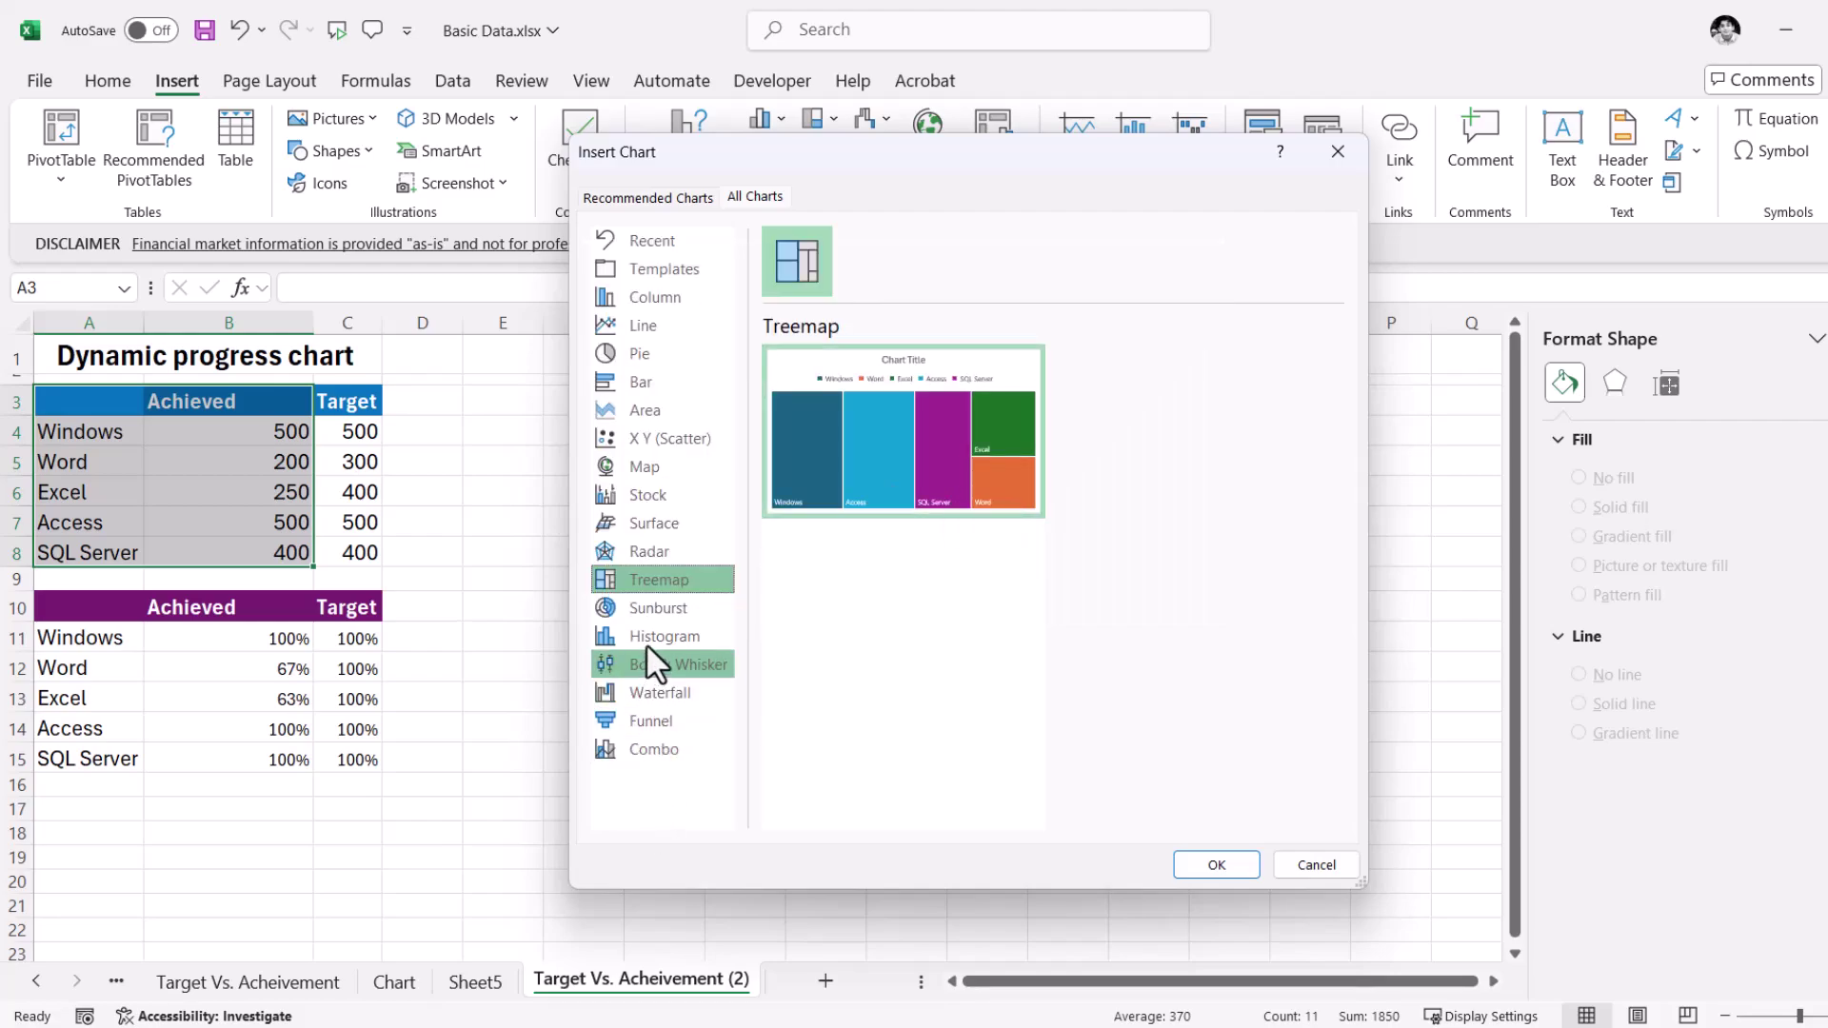
mouse_move(884, 440)
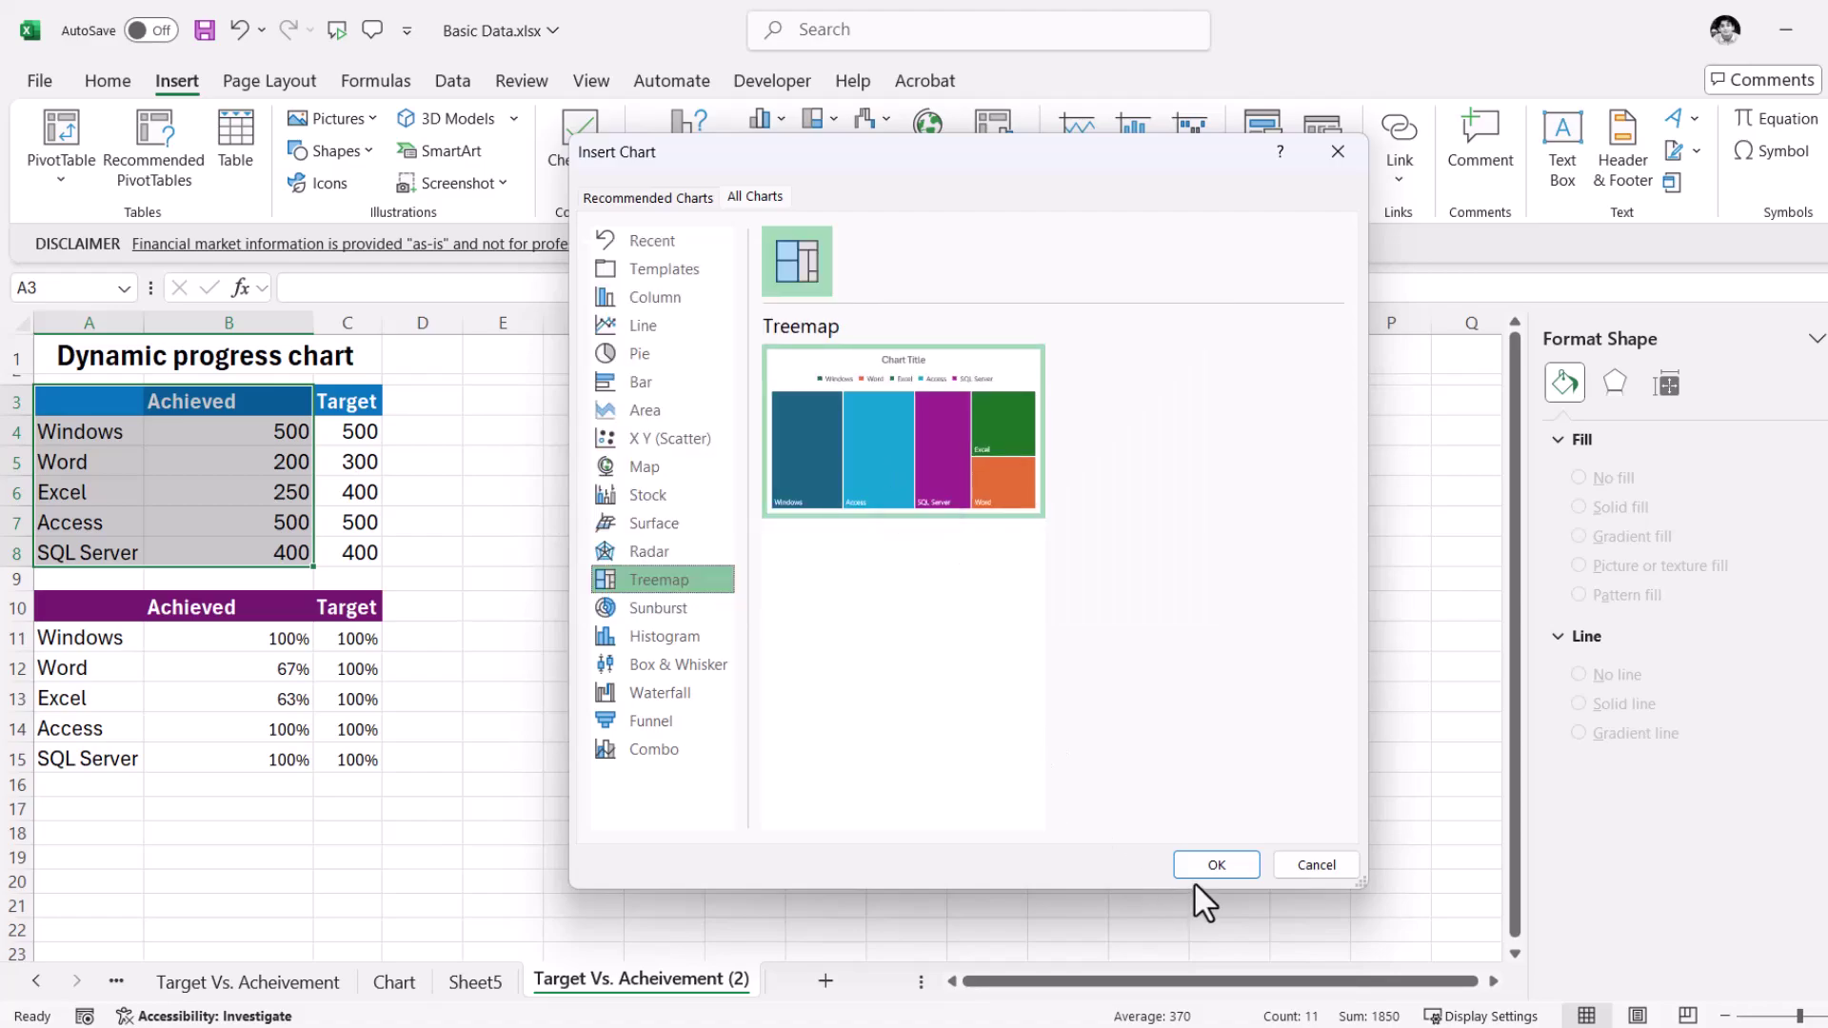
click(1202, 866)
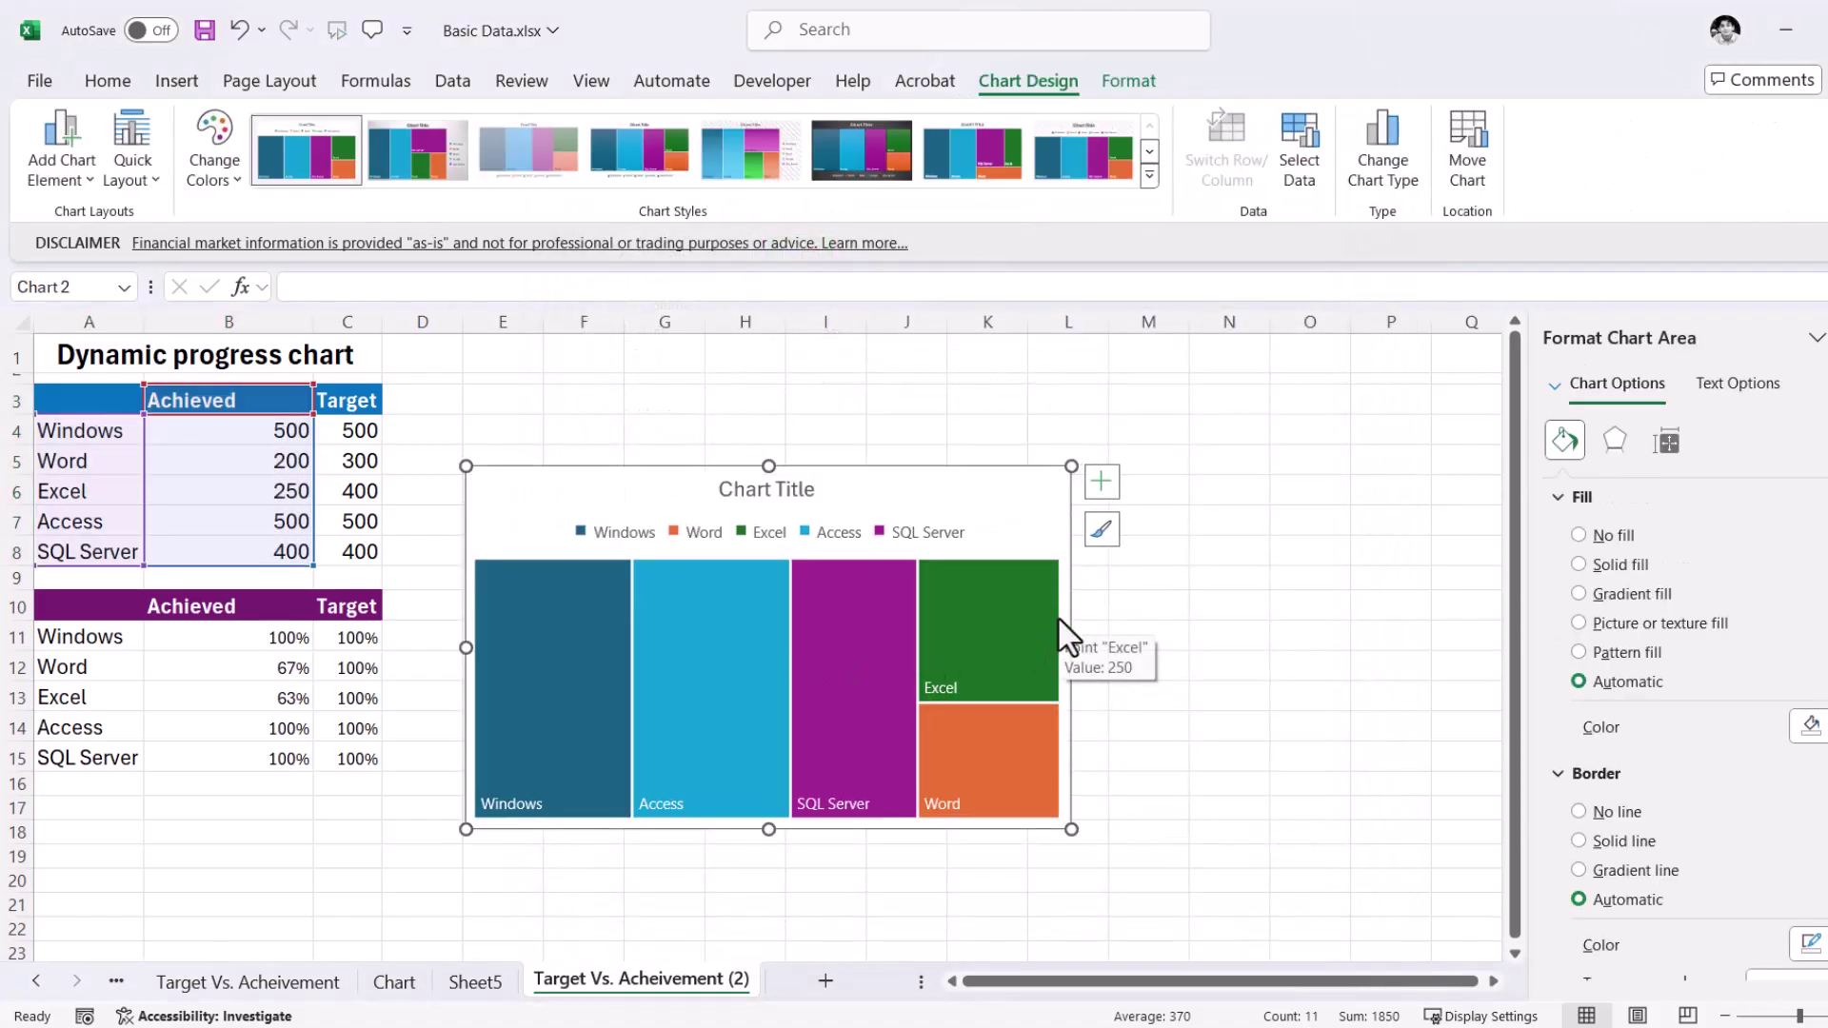
Remove the chart title from the treemap chart, keeping its data labels and legend.
click(778, 487)
click(1101, 483)
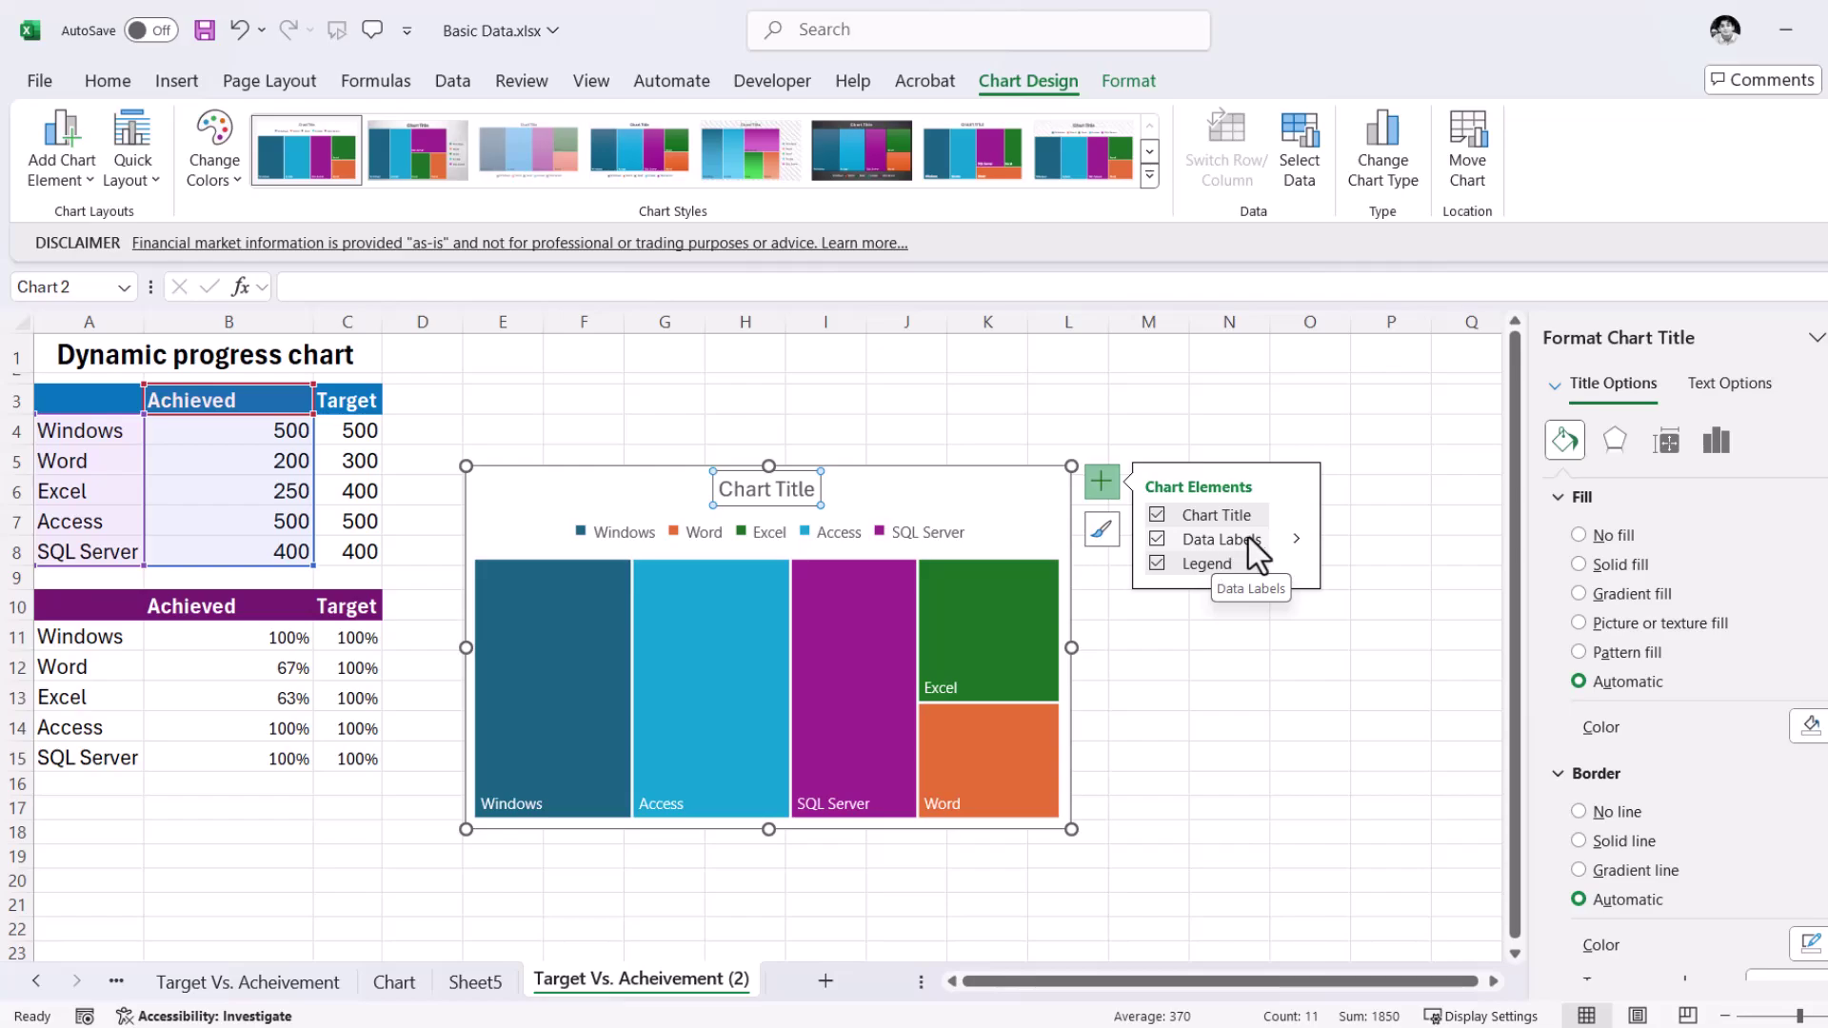
click(1158, 515)
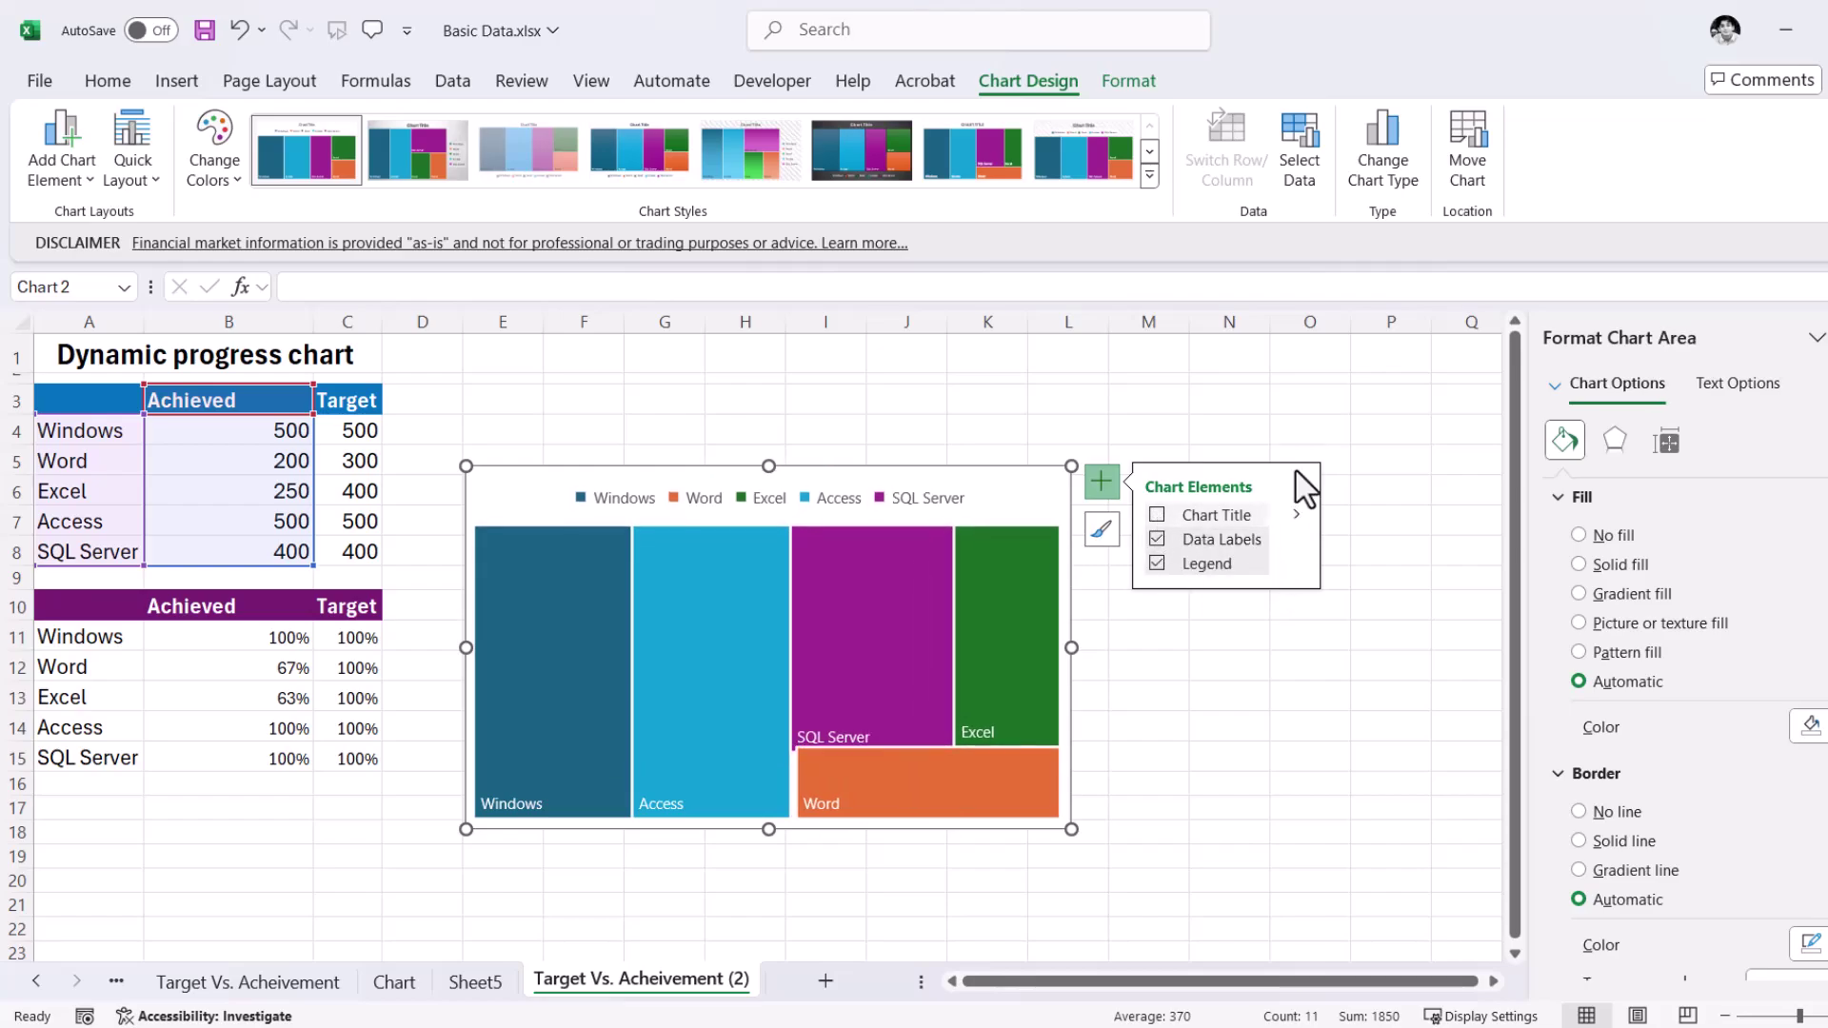
click(1138, 401)
Move the treemap chart away from the data tables so it spans about columns I to P.
click(917, 777)
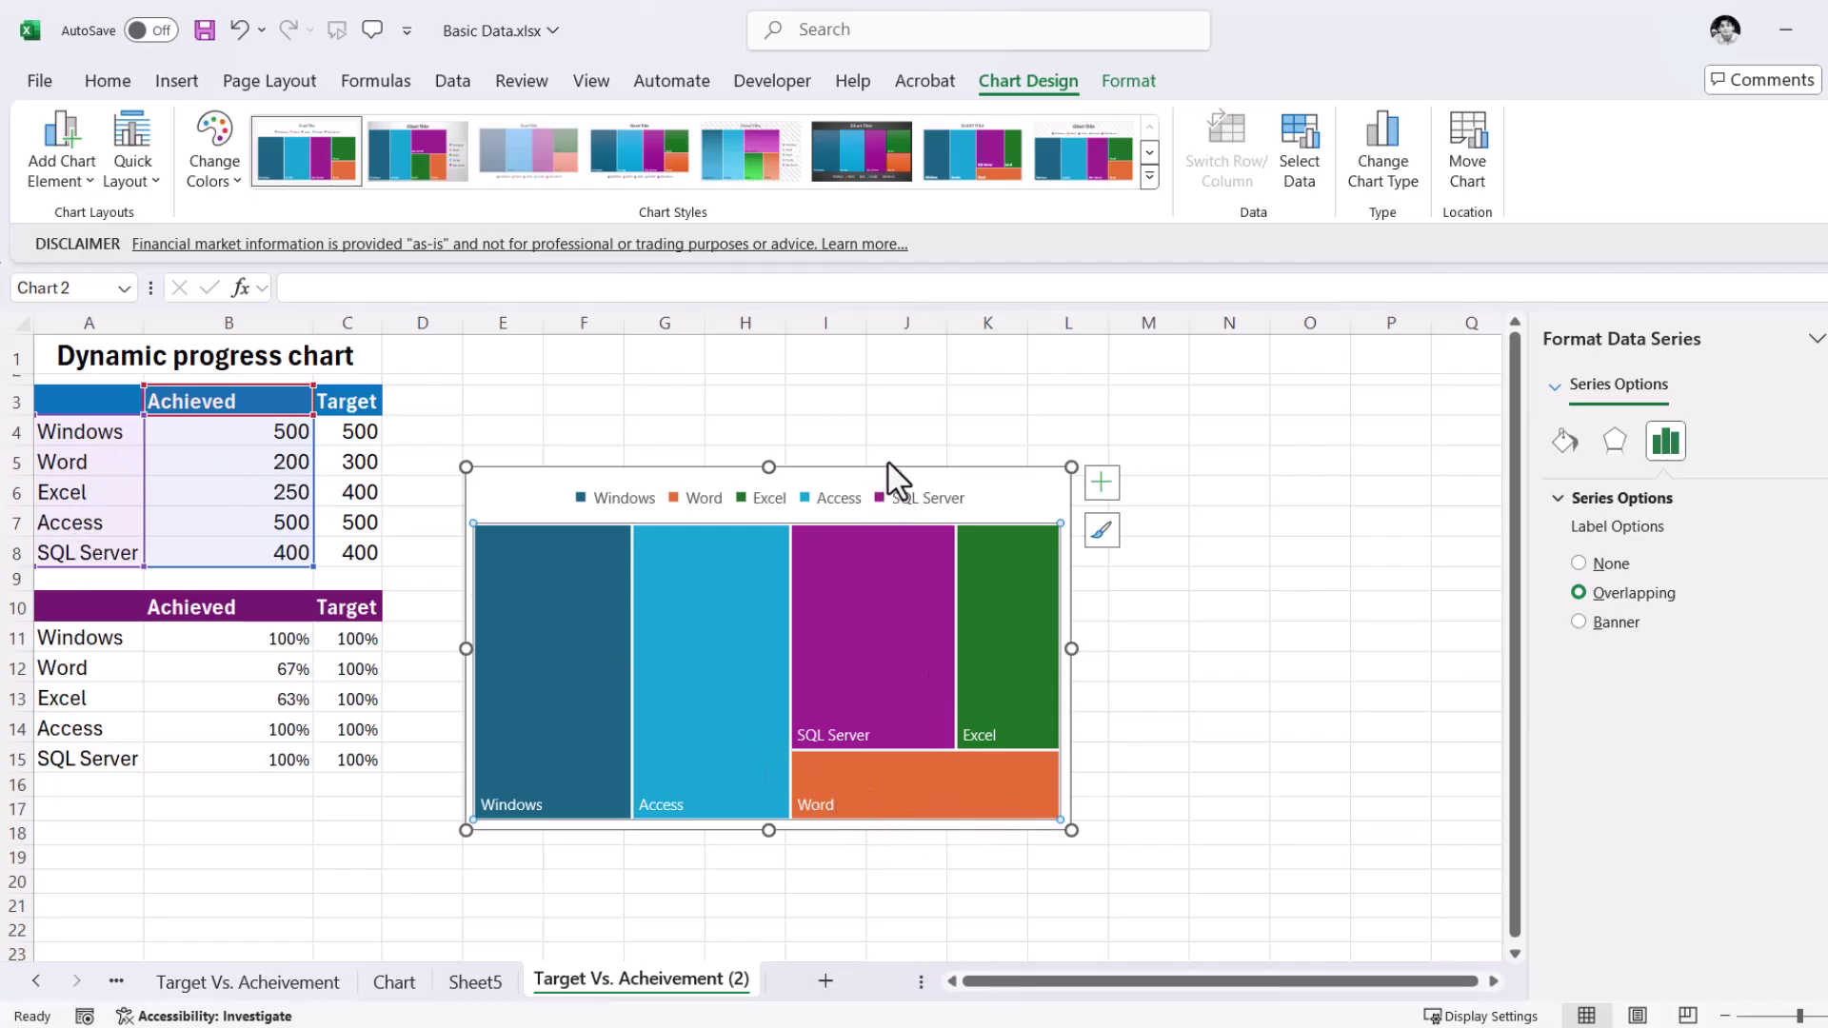
drag(891, 470, 1265, 451)
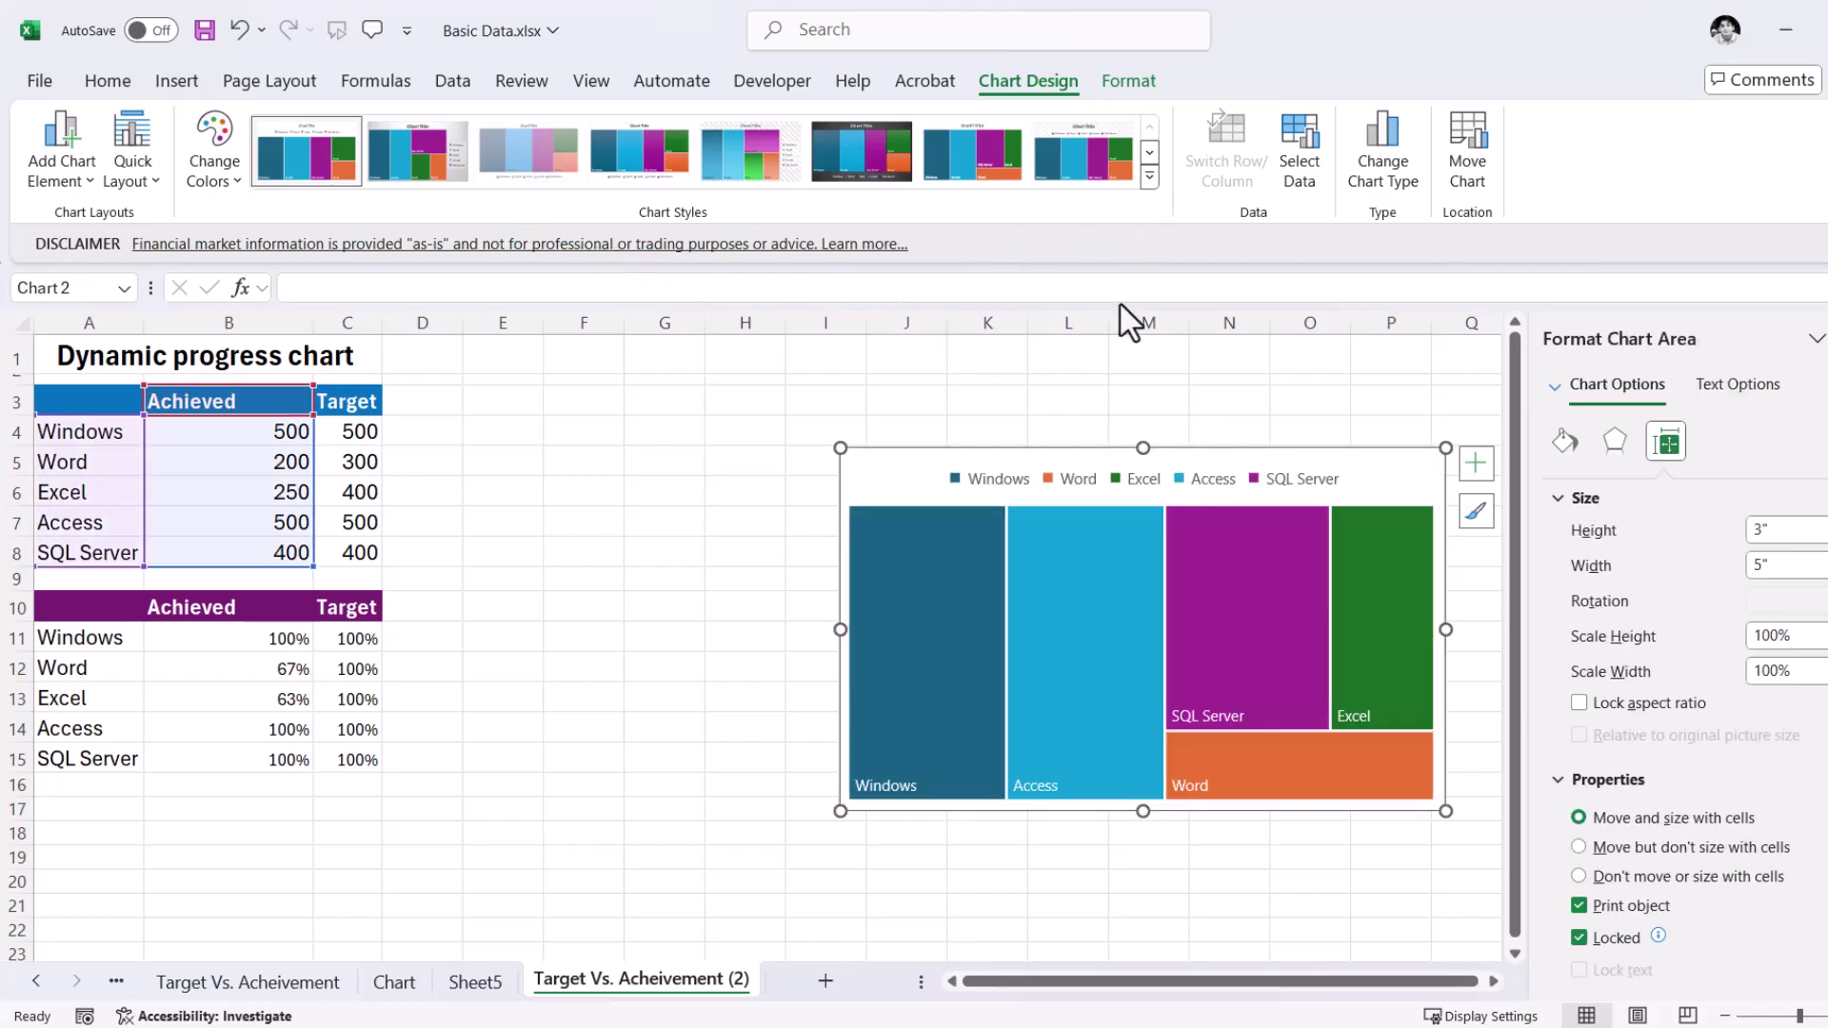
click(640, 606)
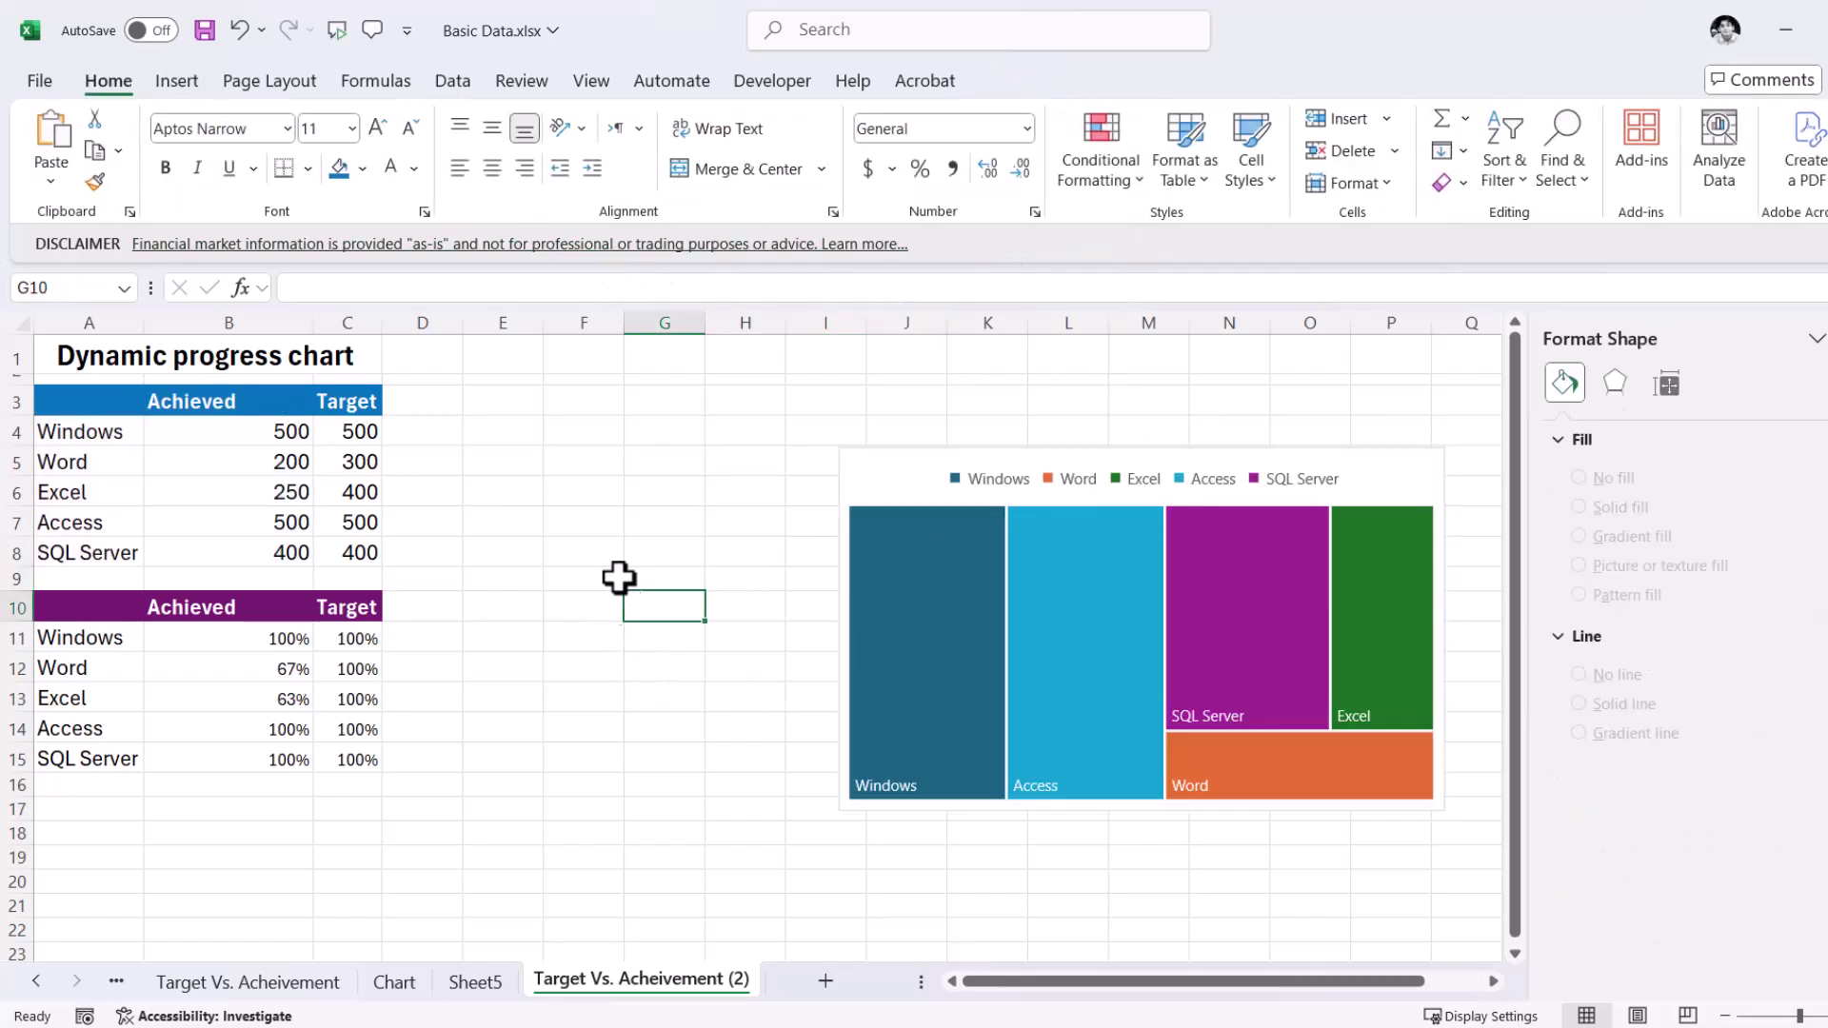
Insert a Sunburst chart based on the Achieved and Target data in A3:C8.
drag(49, 400, 196, 560)
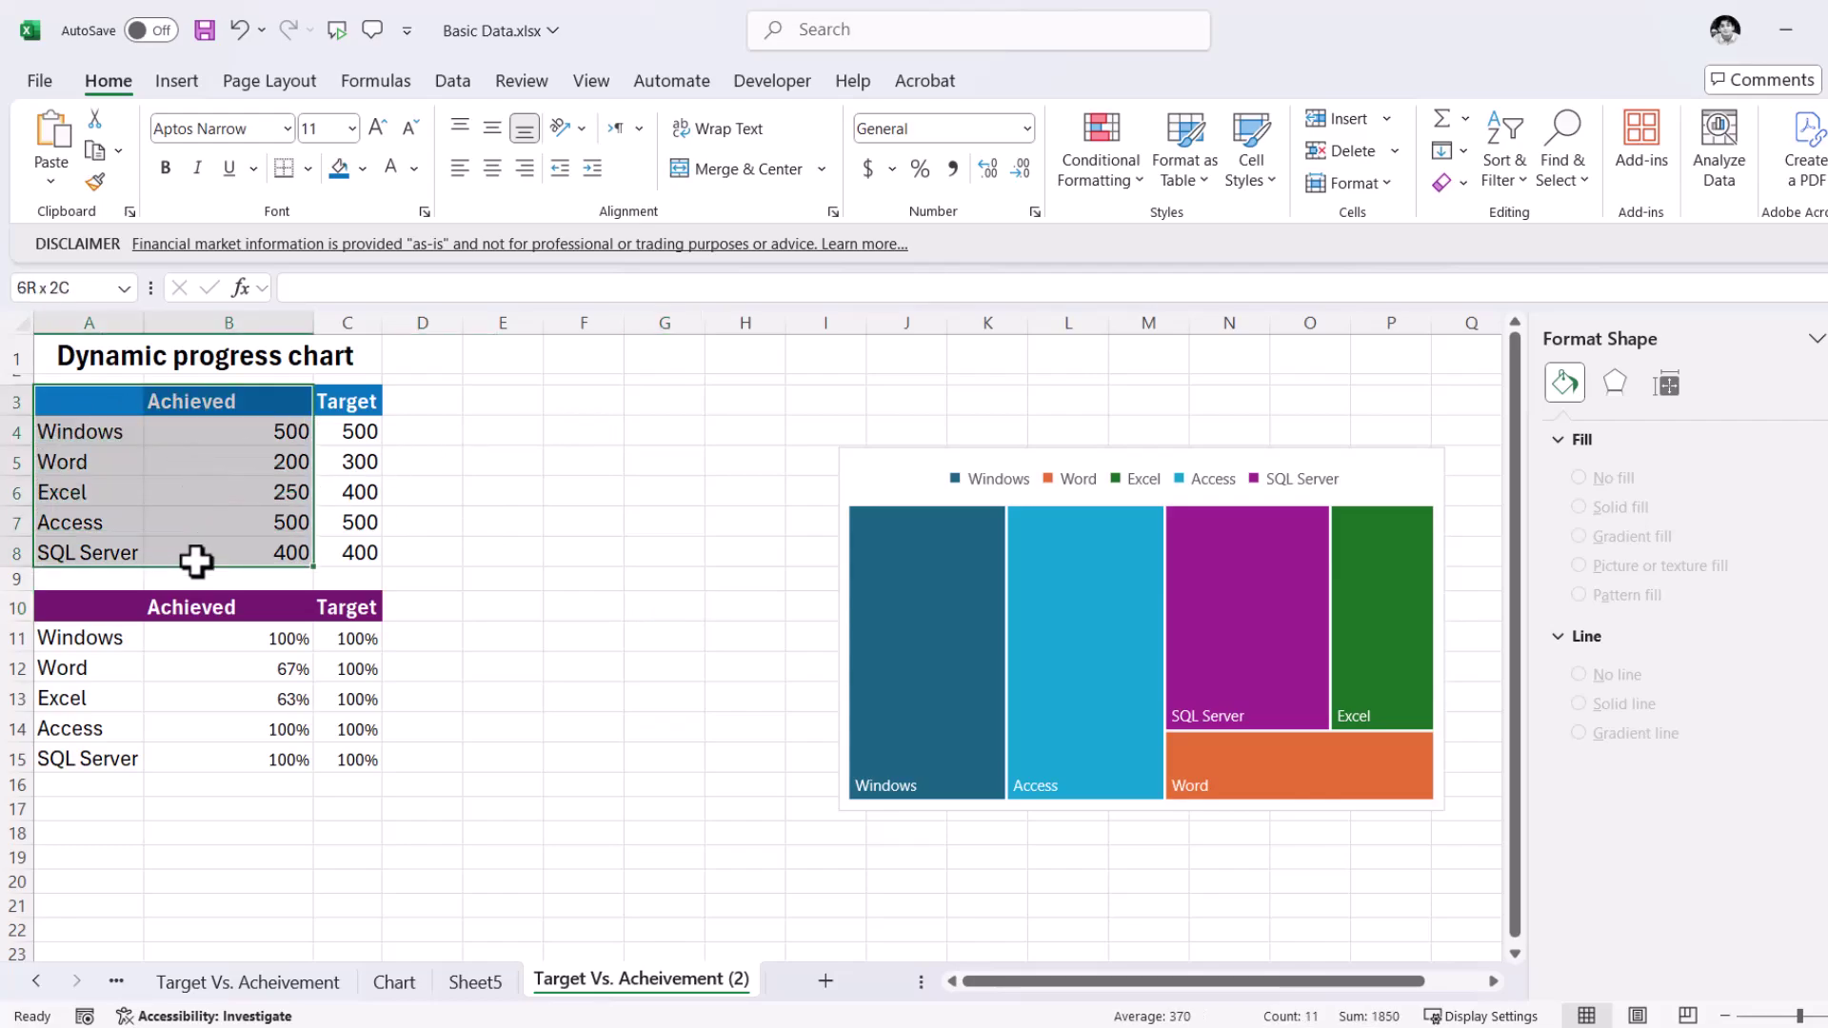
click(480, 538)
drag(86, 405, 338, 552)
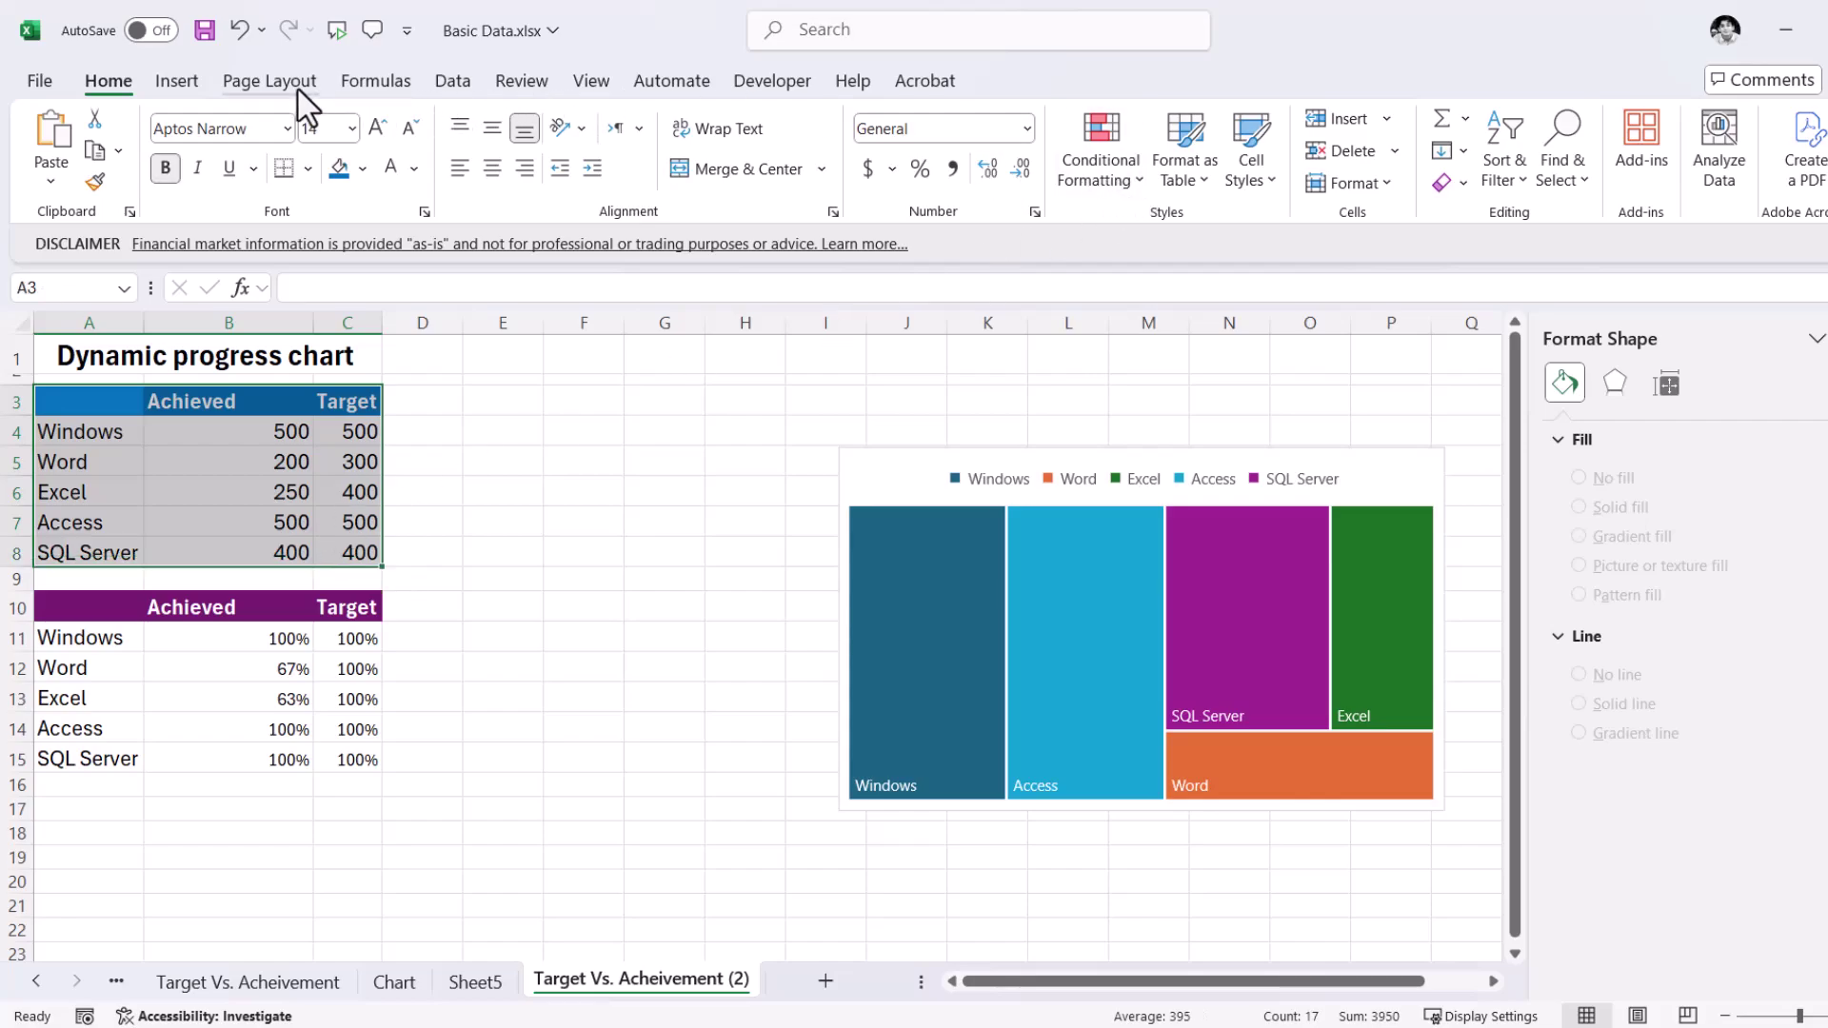
click(180, 82)
click(1019, 212)
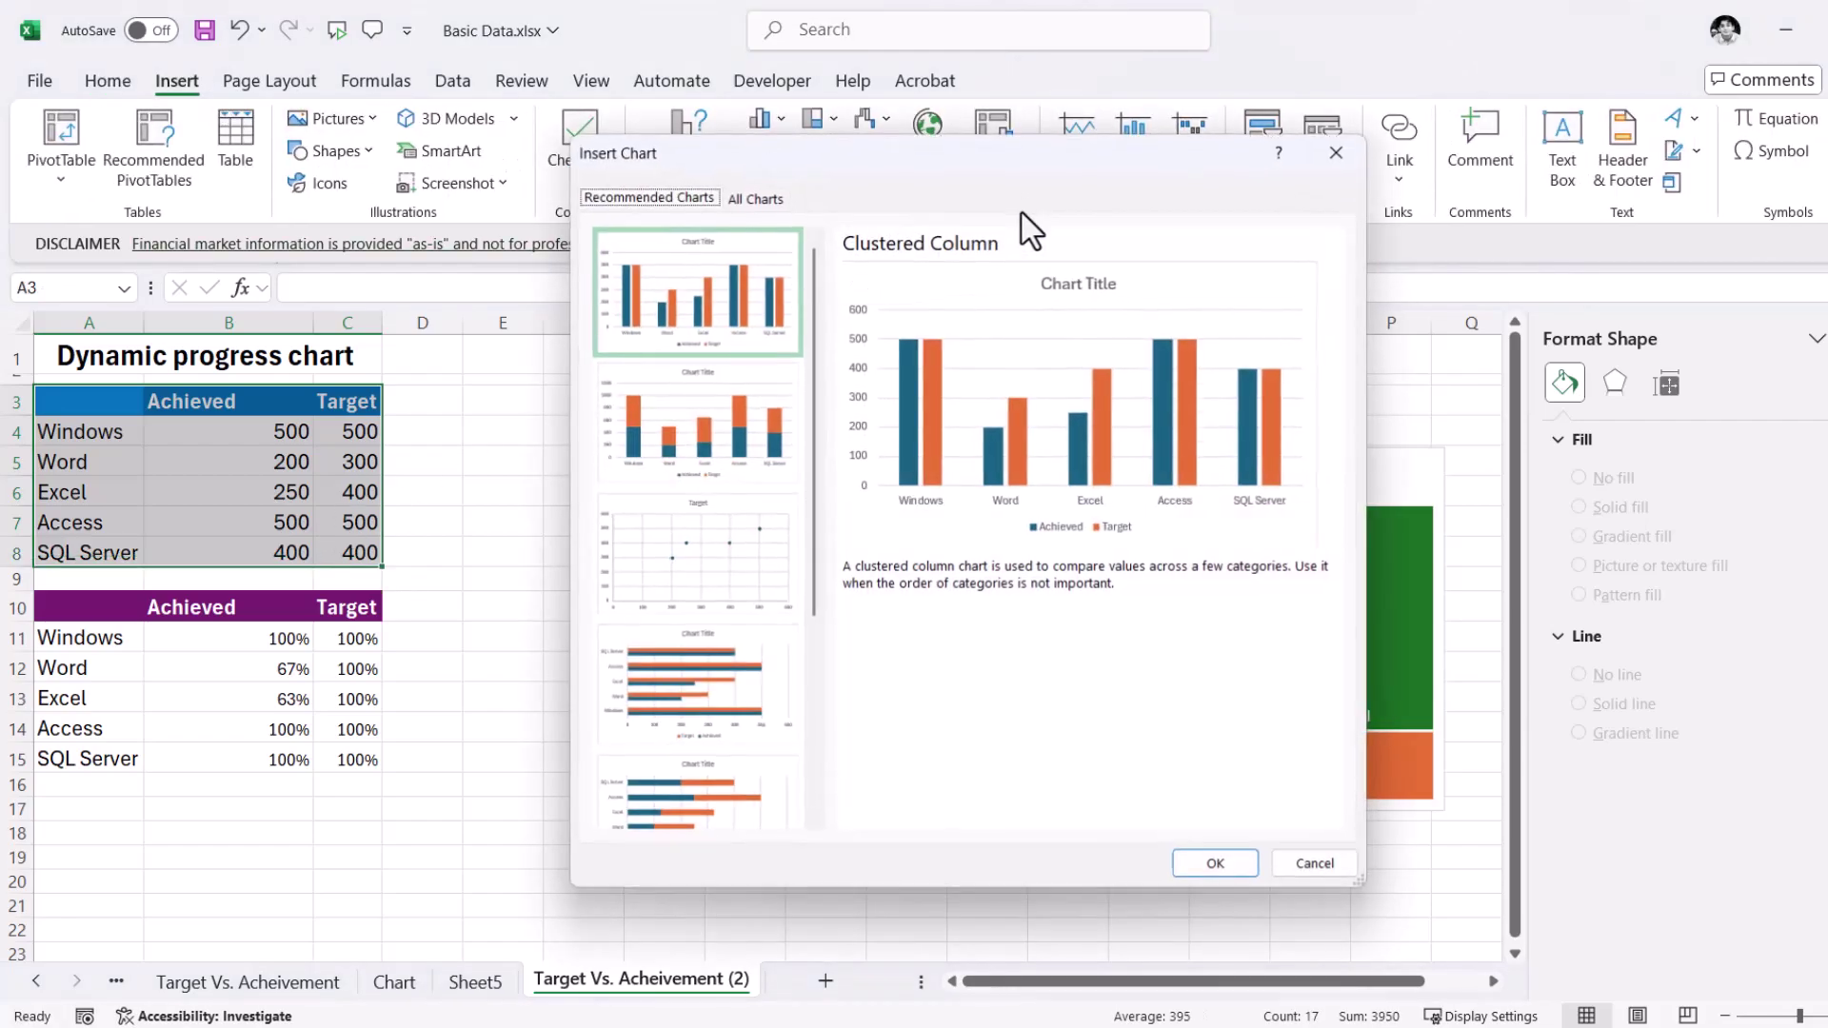
click(753, 200)
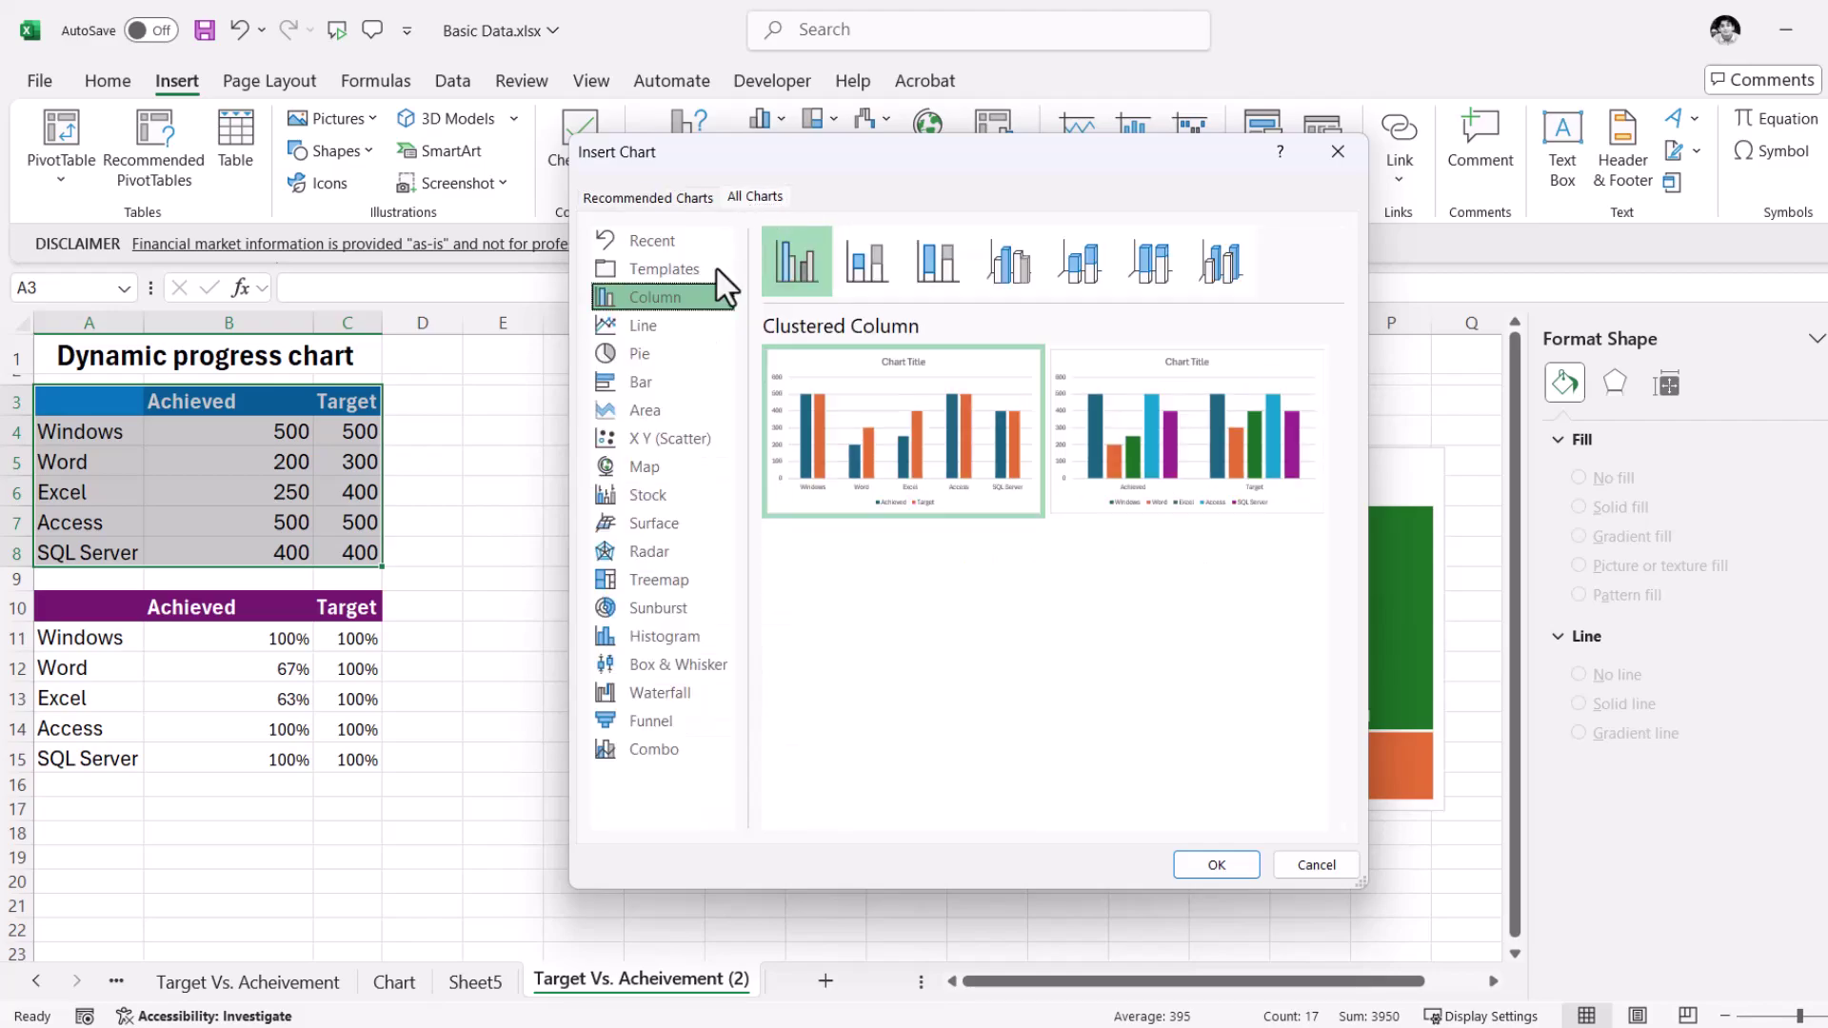
click(680, 582)
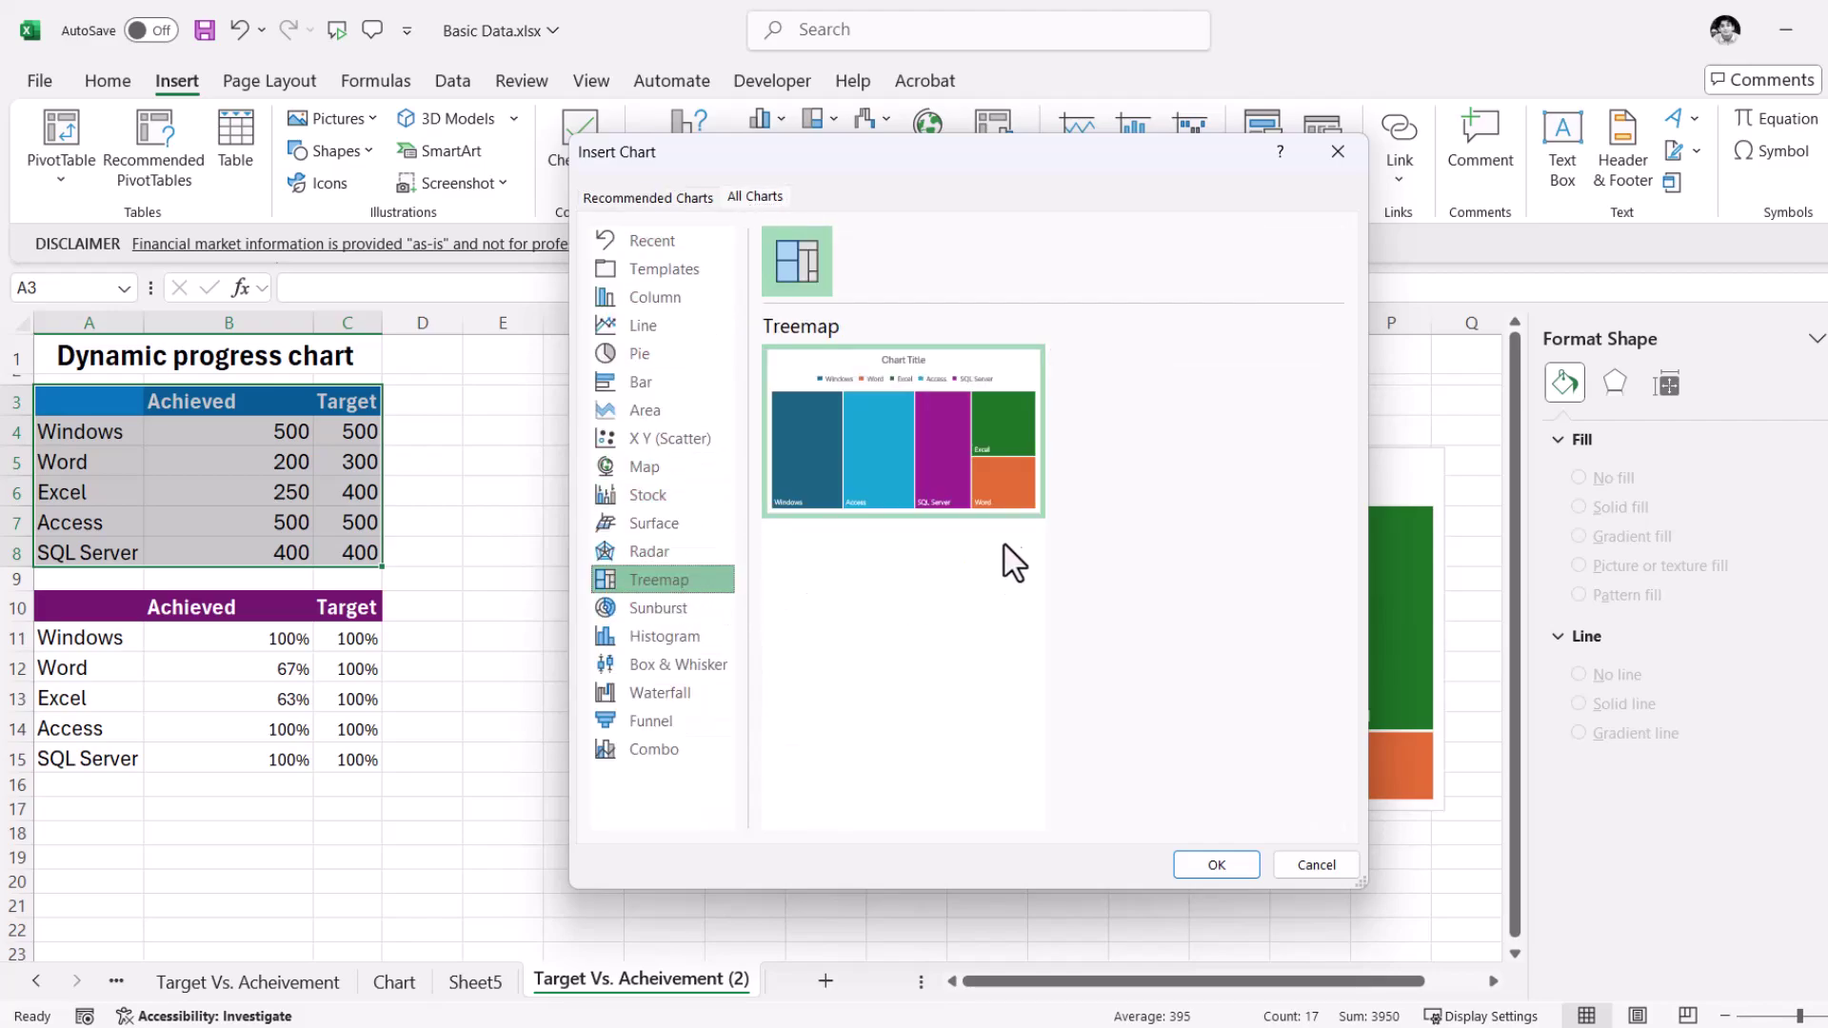
mouse_move(1026, 460)
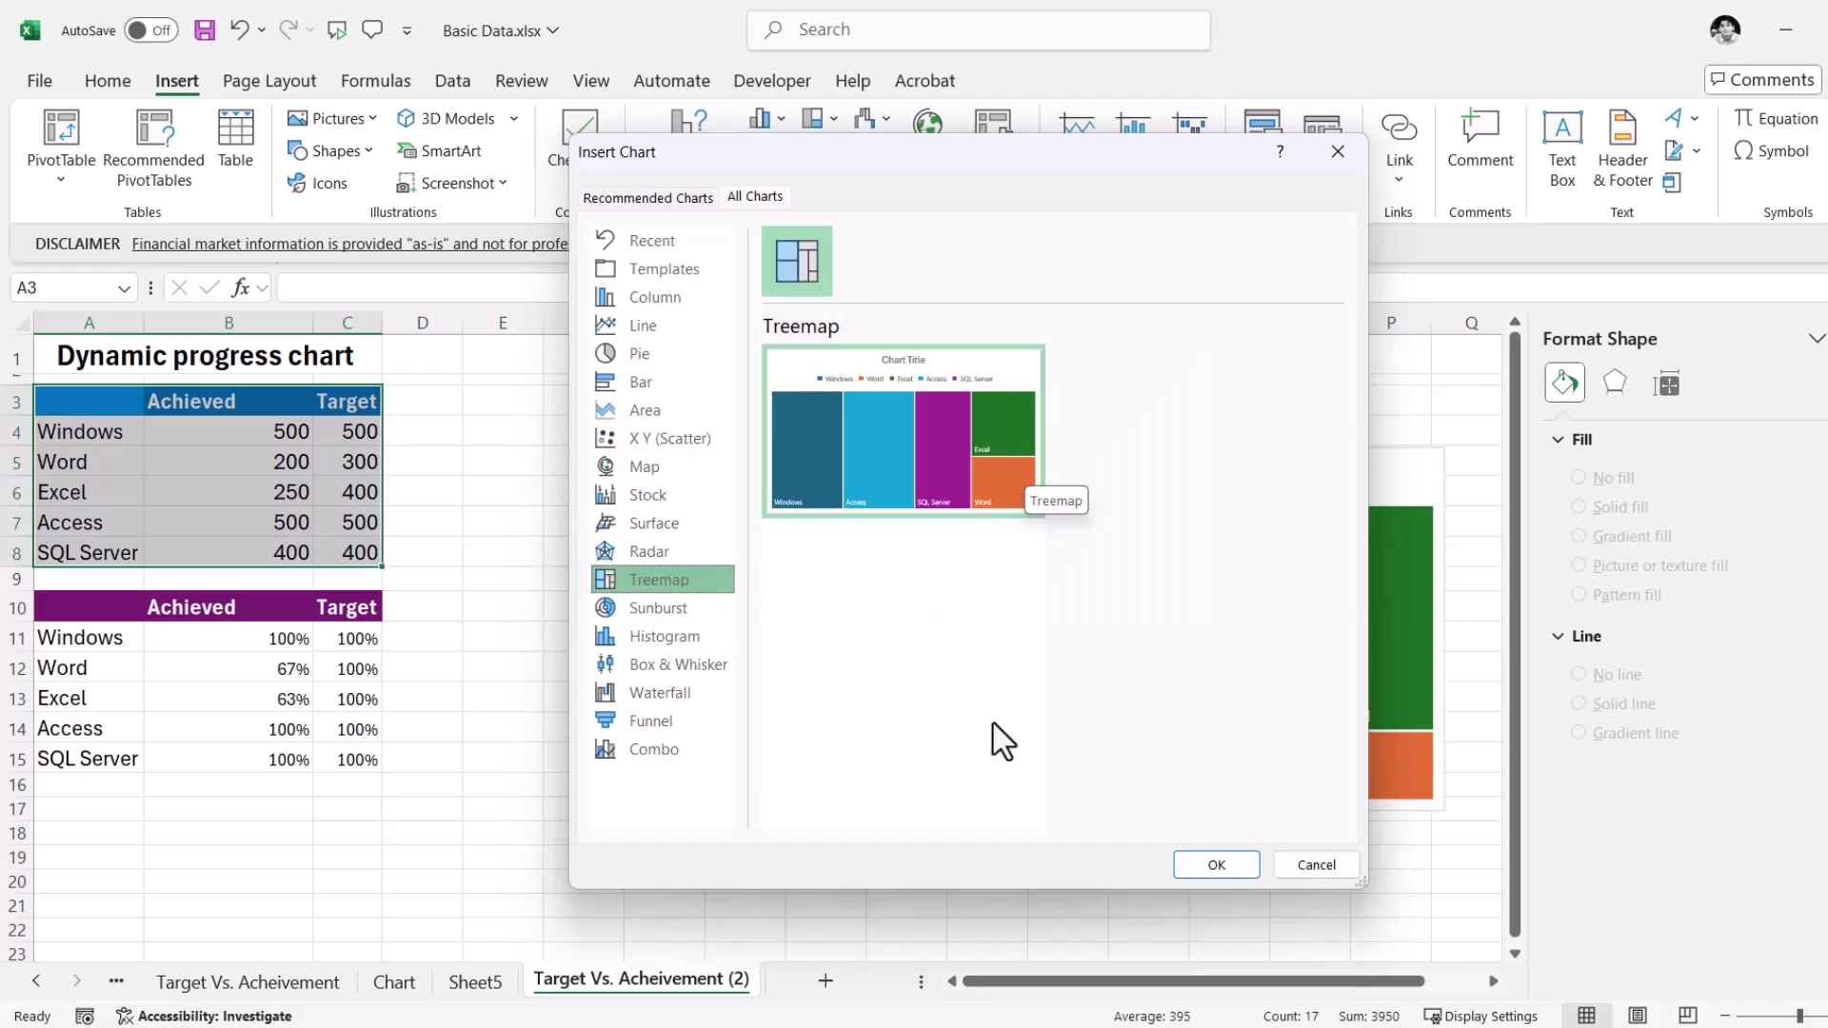
click(666, 607)
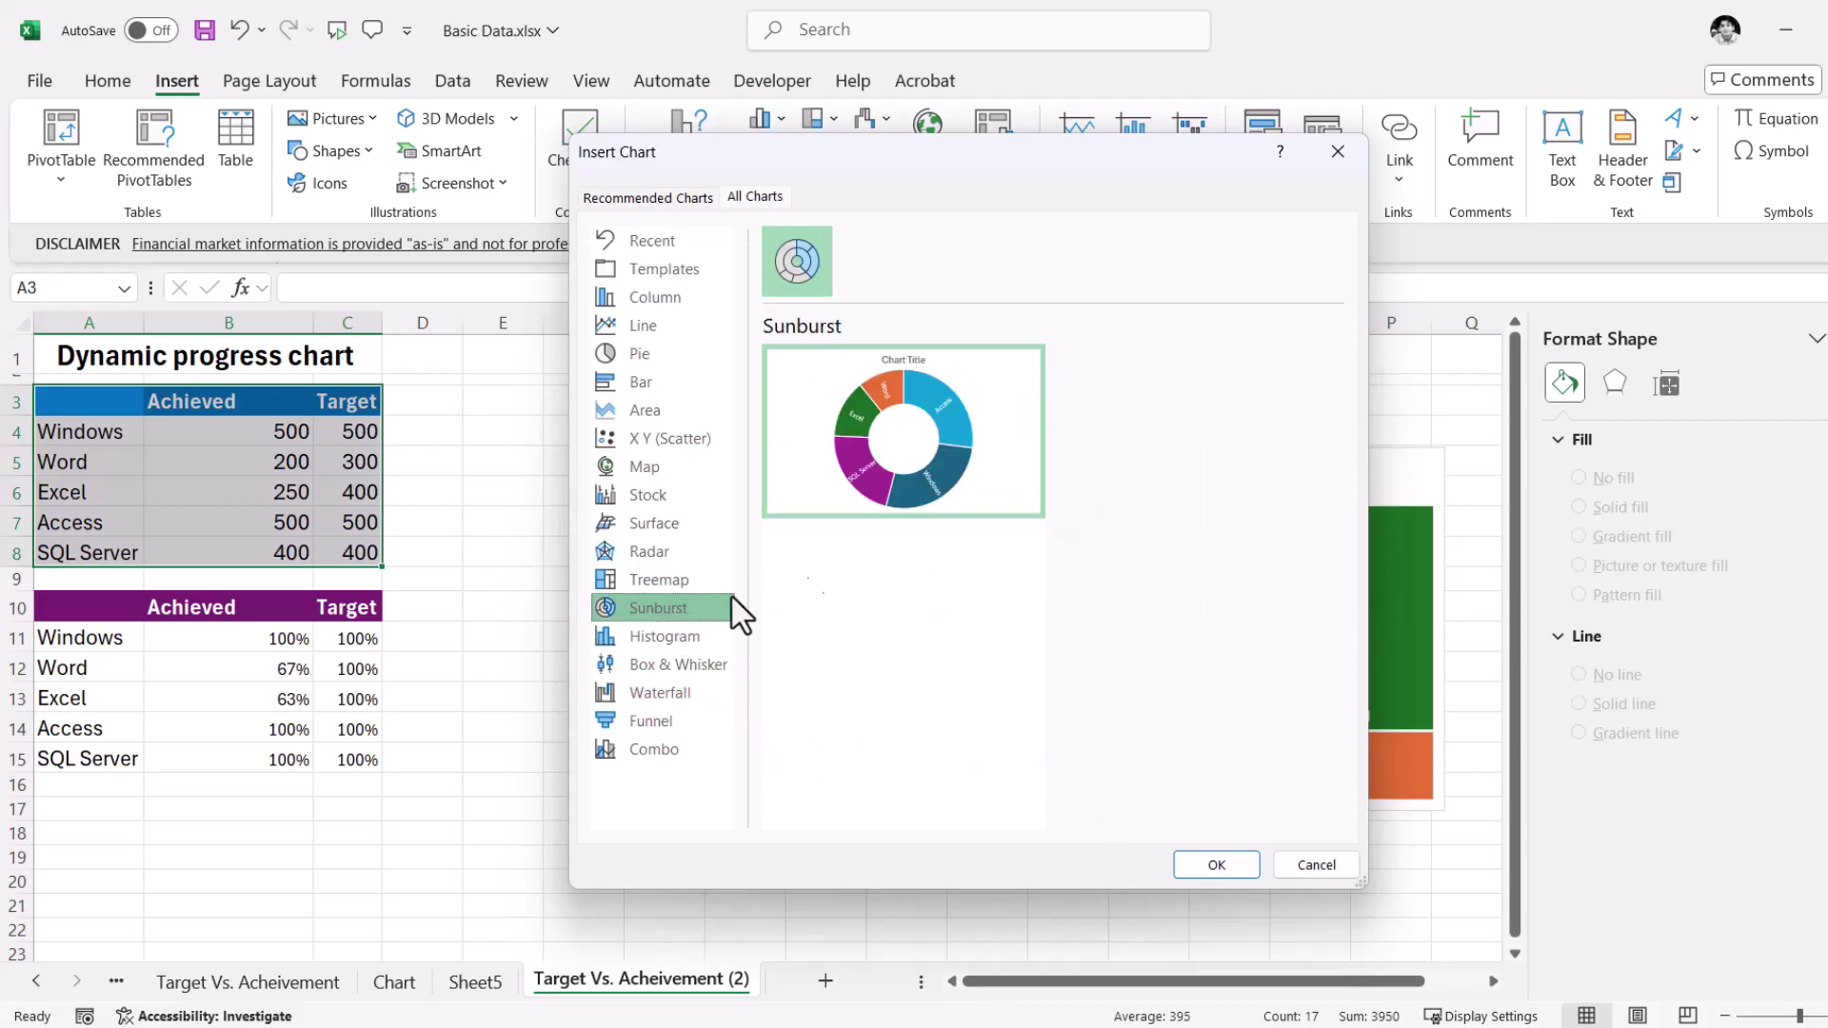
mouse_move(951, 465)
click(1219, 864)
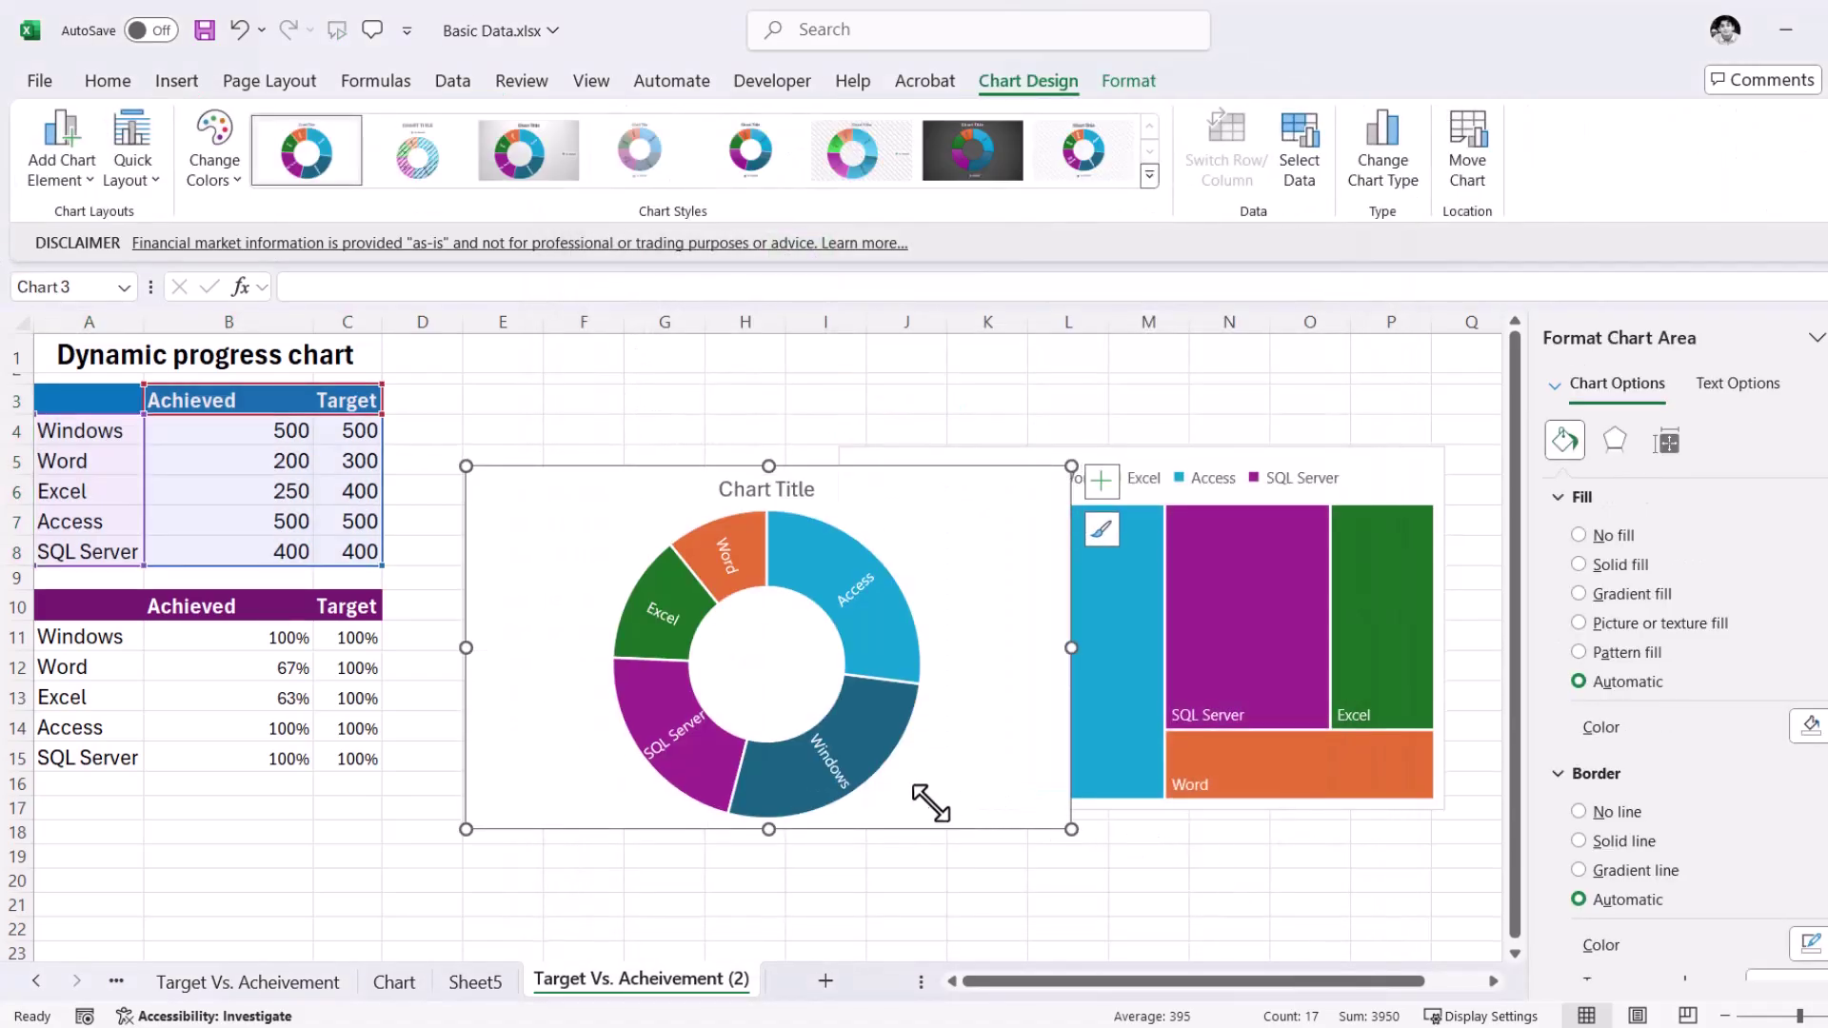
Add a legend to the sunburst chart and leave the chart selection.
click(779, 489)
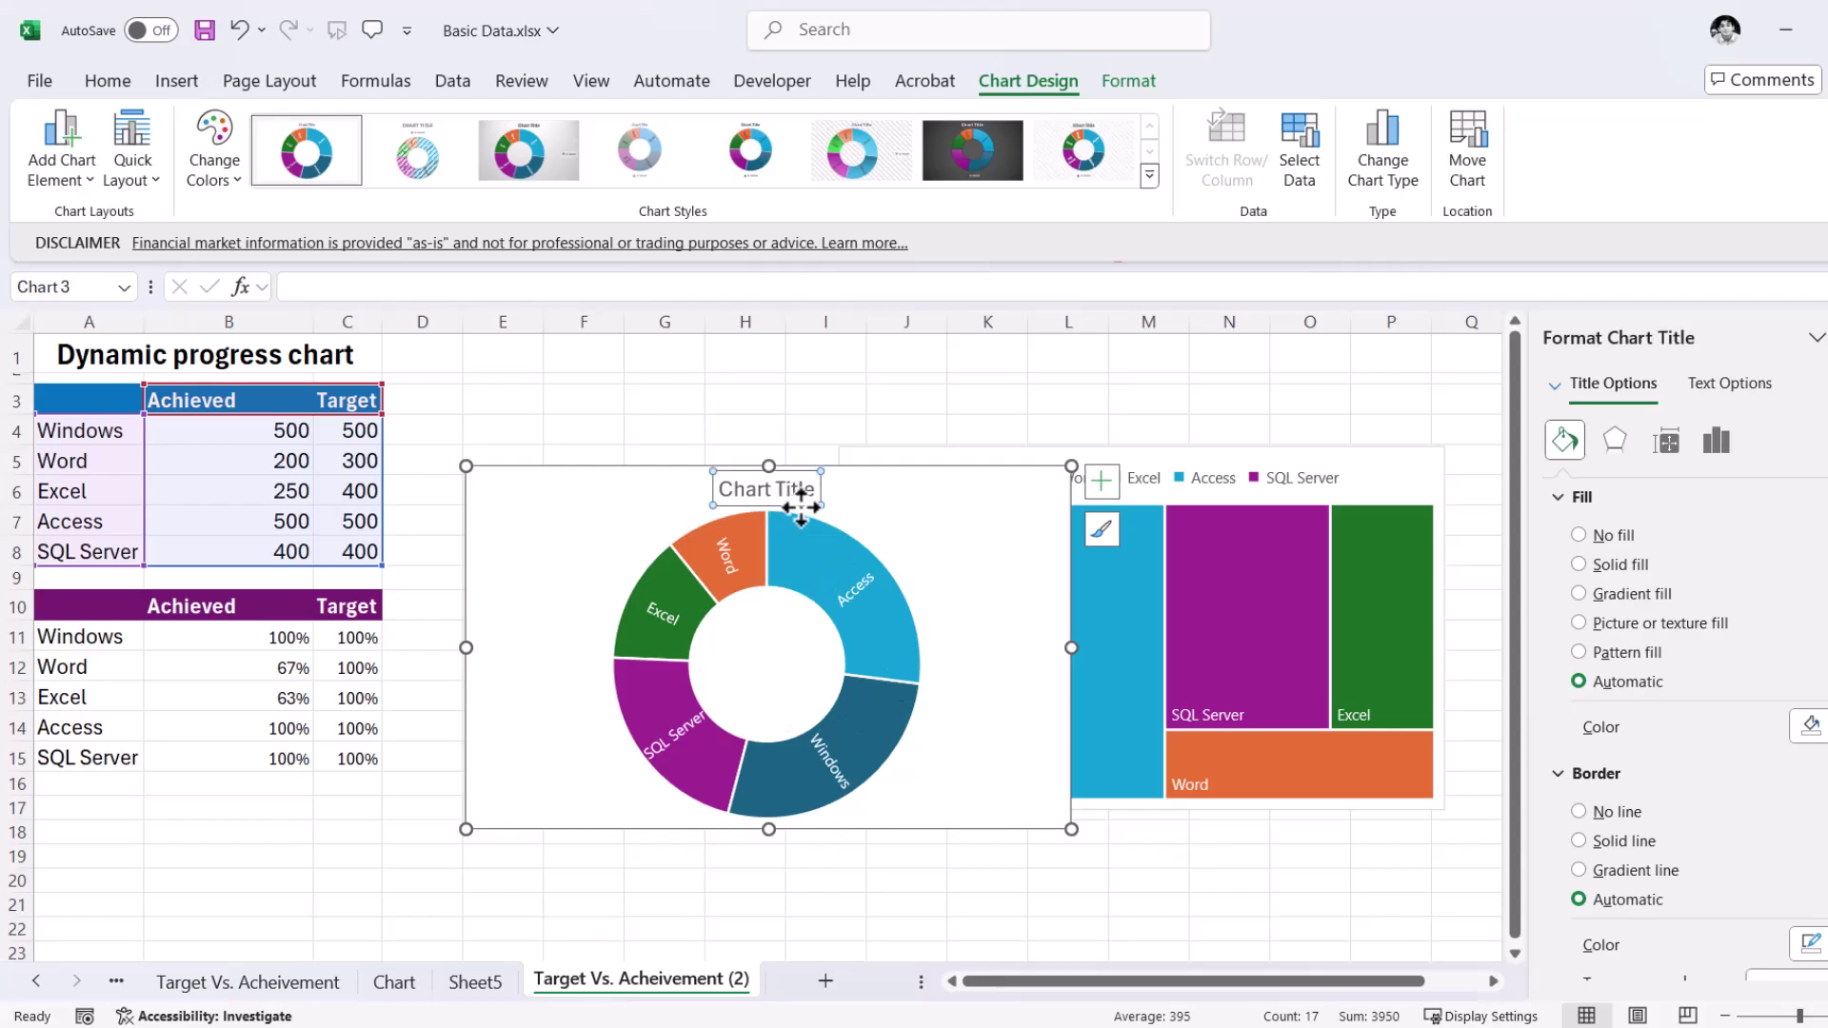
click(1103, 478)
click(1161, 564)
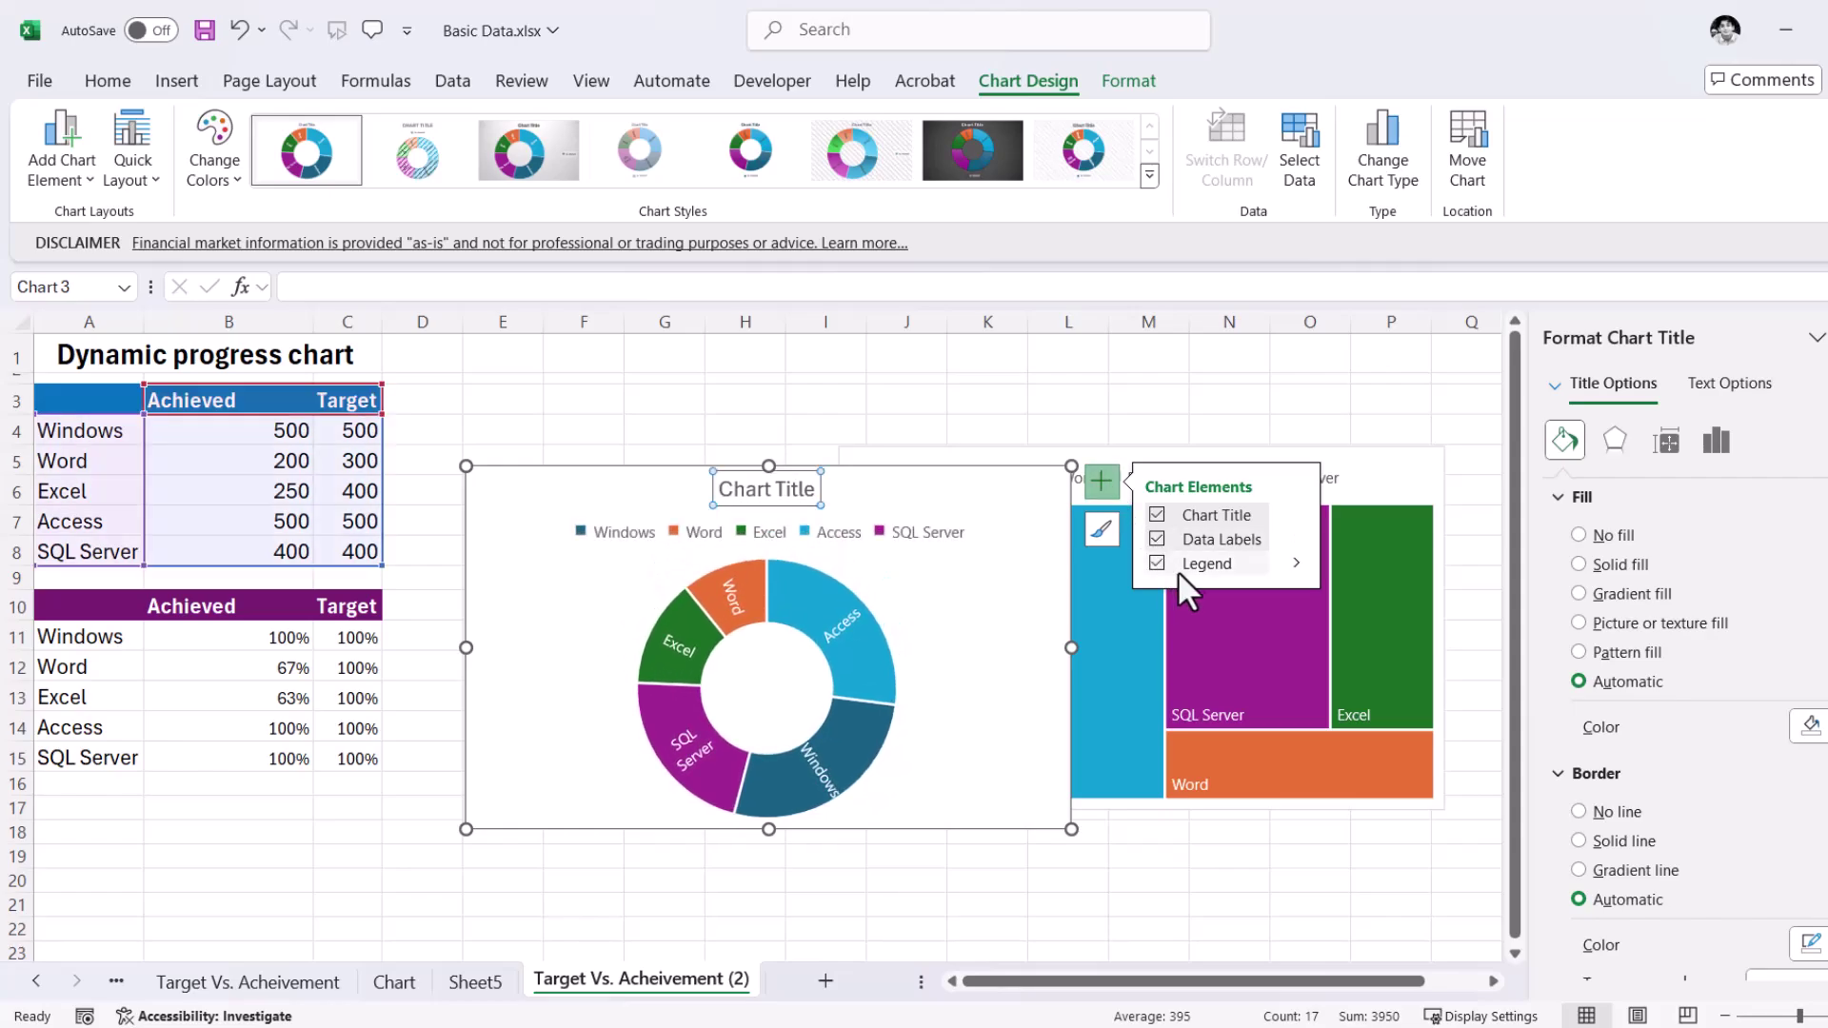
click(1178, 401)
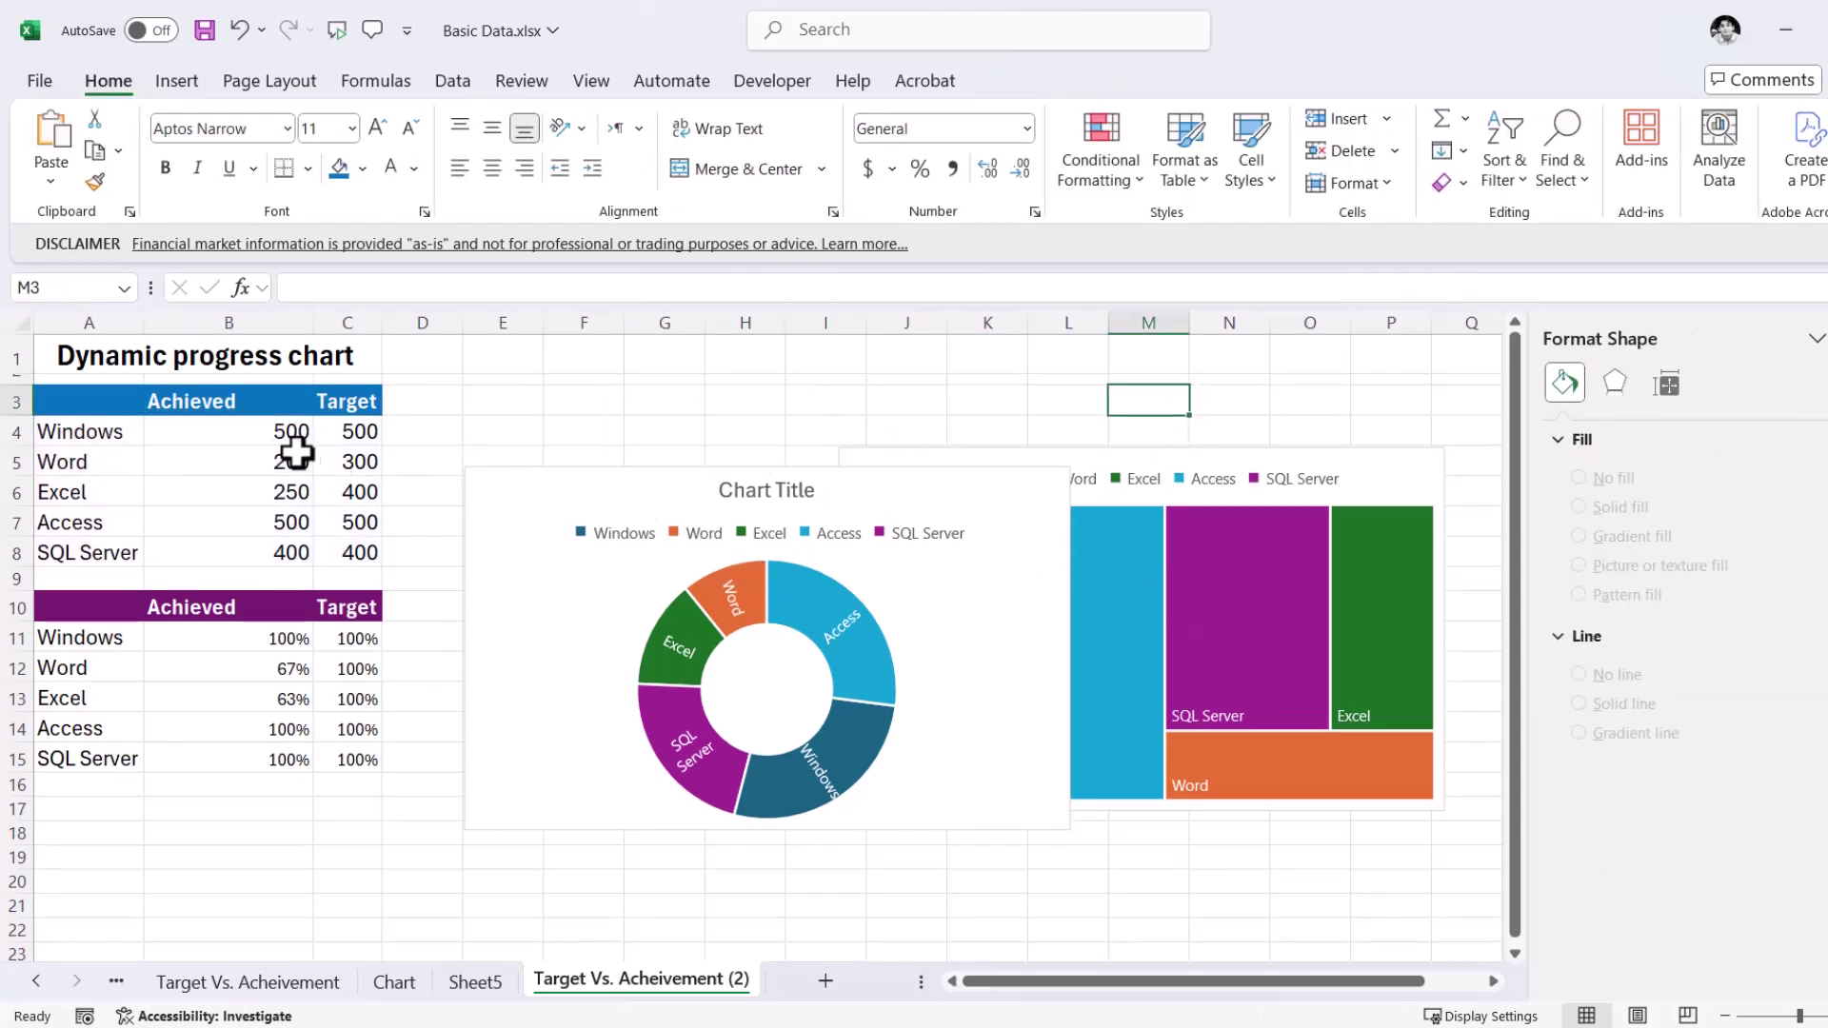
Insert a Box and Whisker chart from A3:C8 and place it overlapping the sunburst chart, spanning about rows 3 to 14.
drag(81, 410, 325, 557)
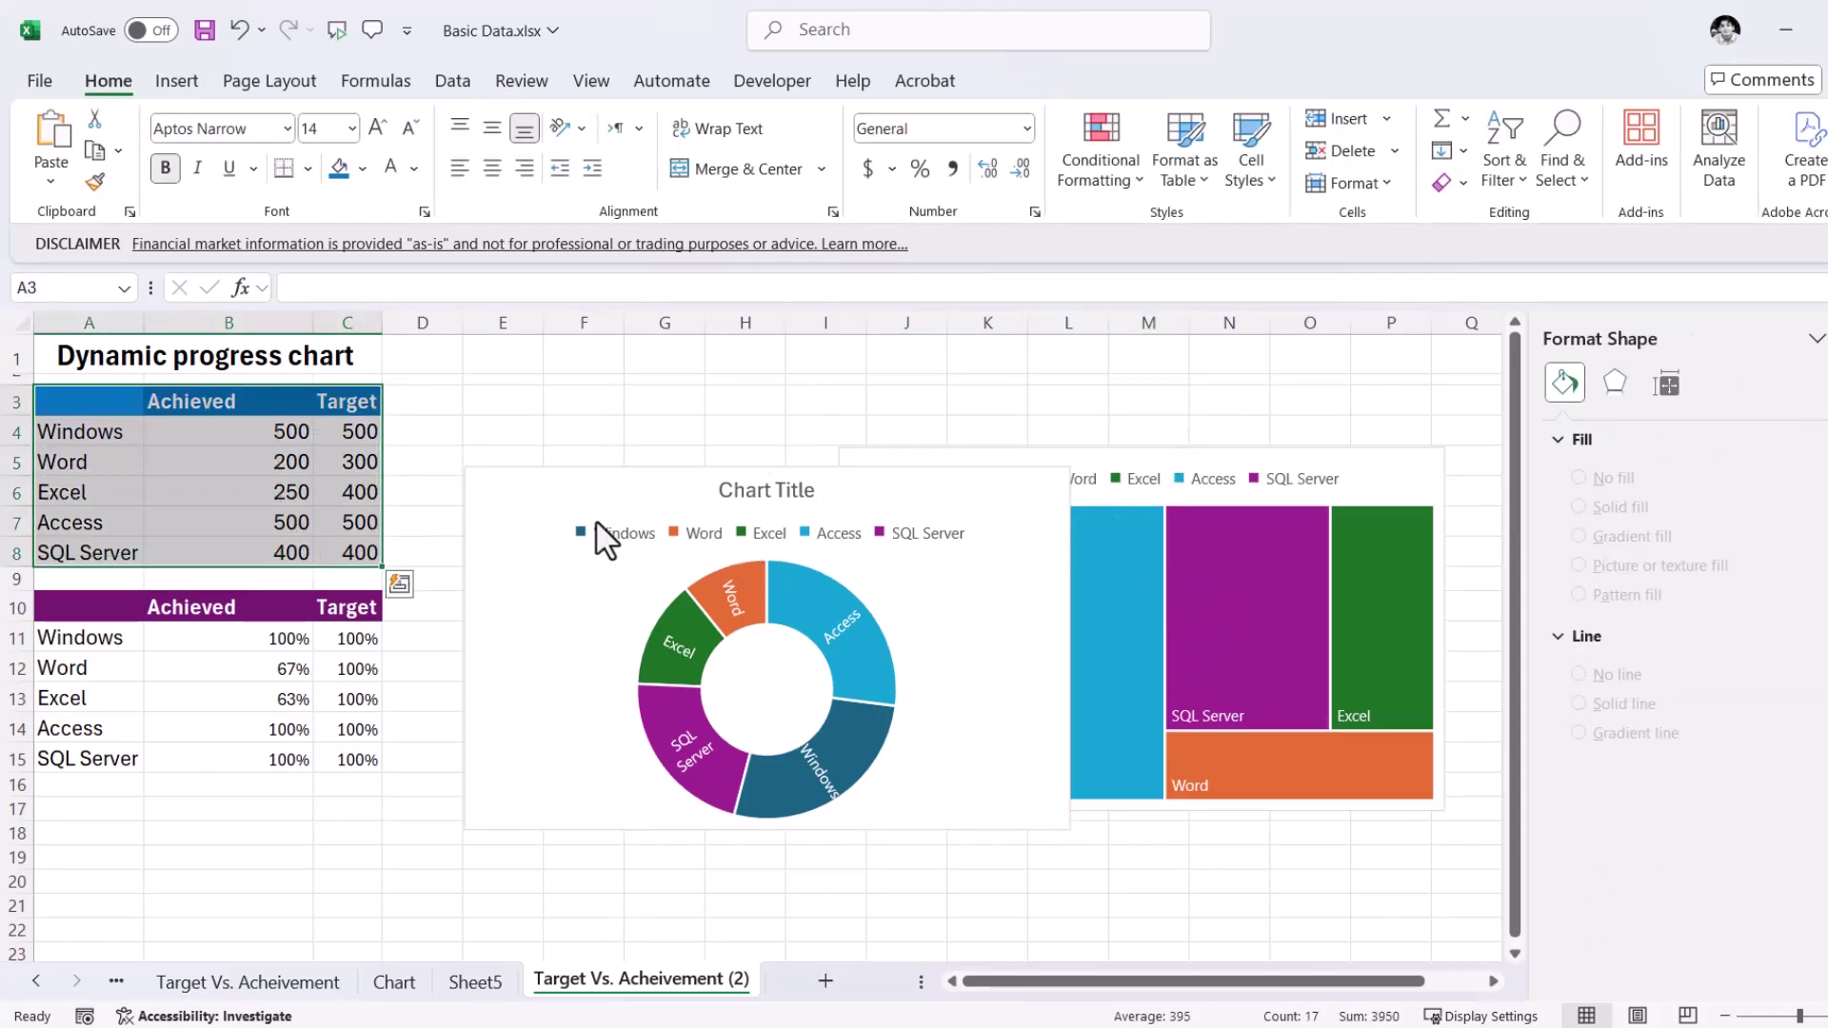
click(177, 83)
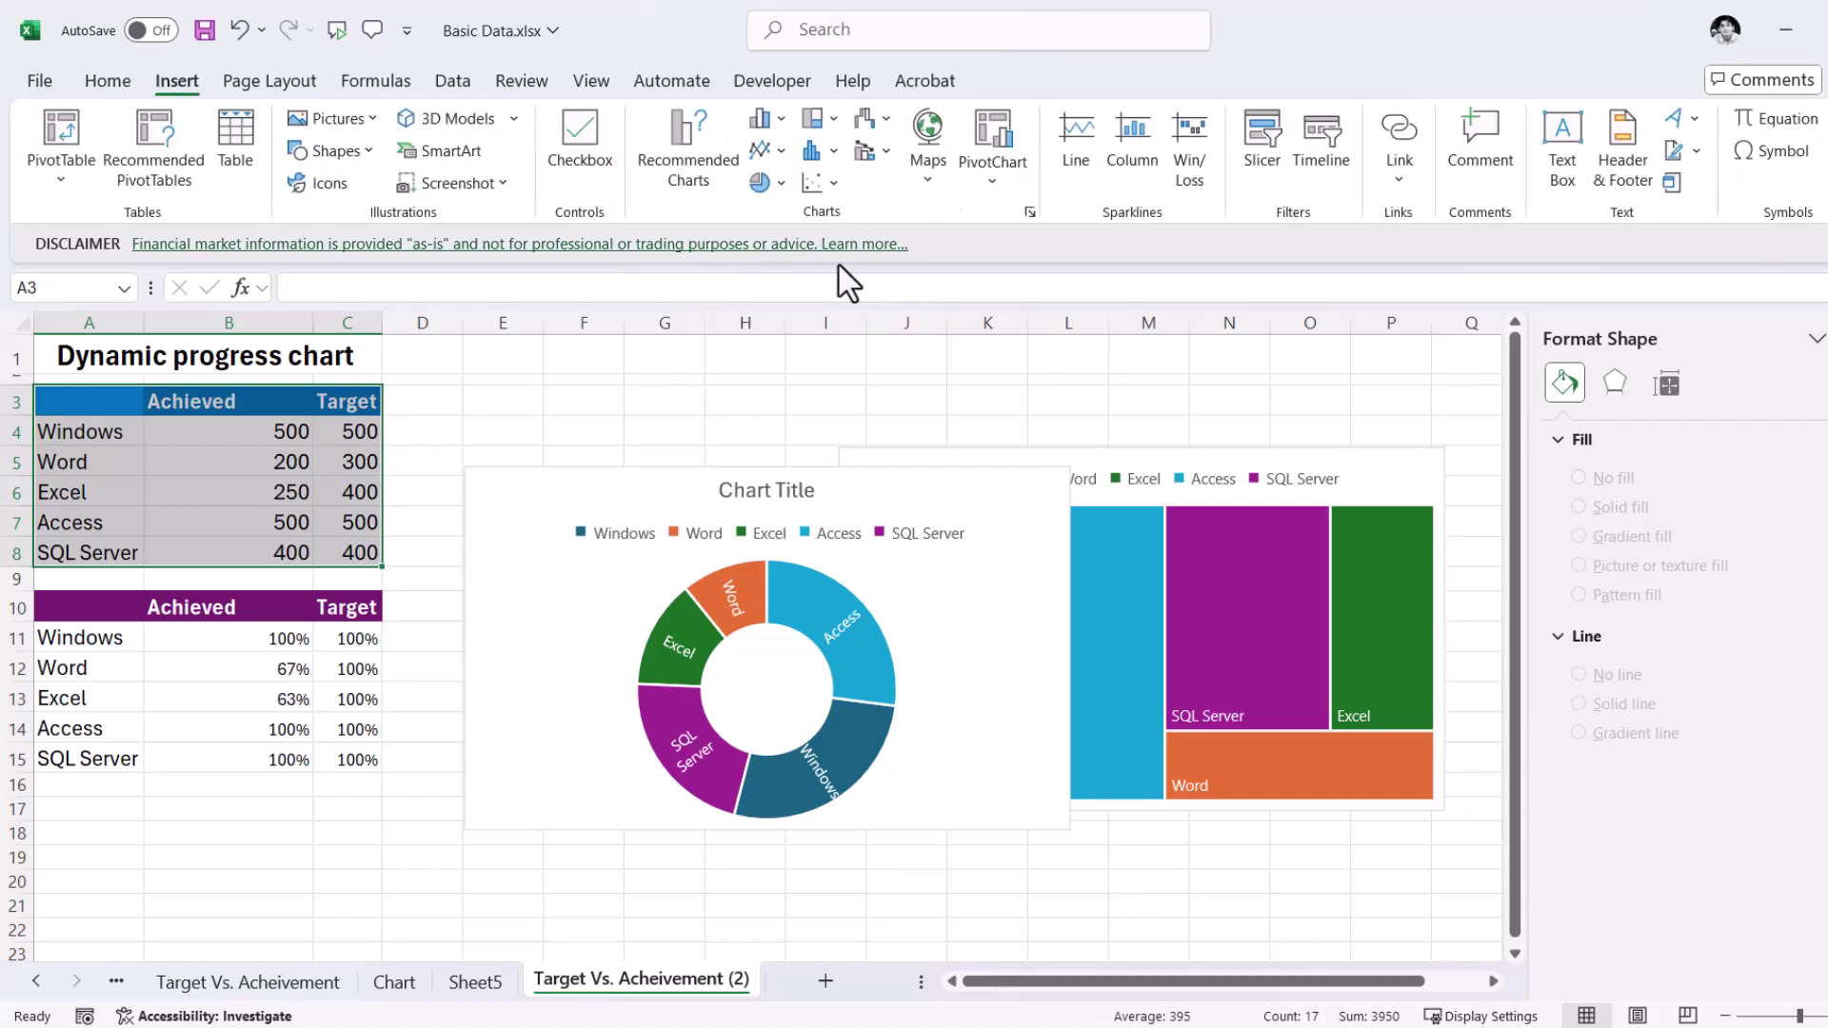
click(1029, 212)
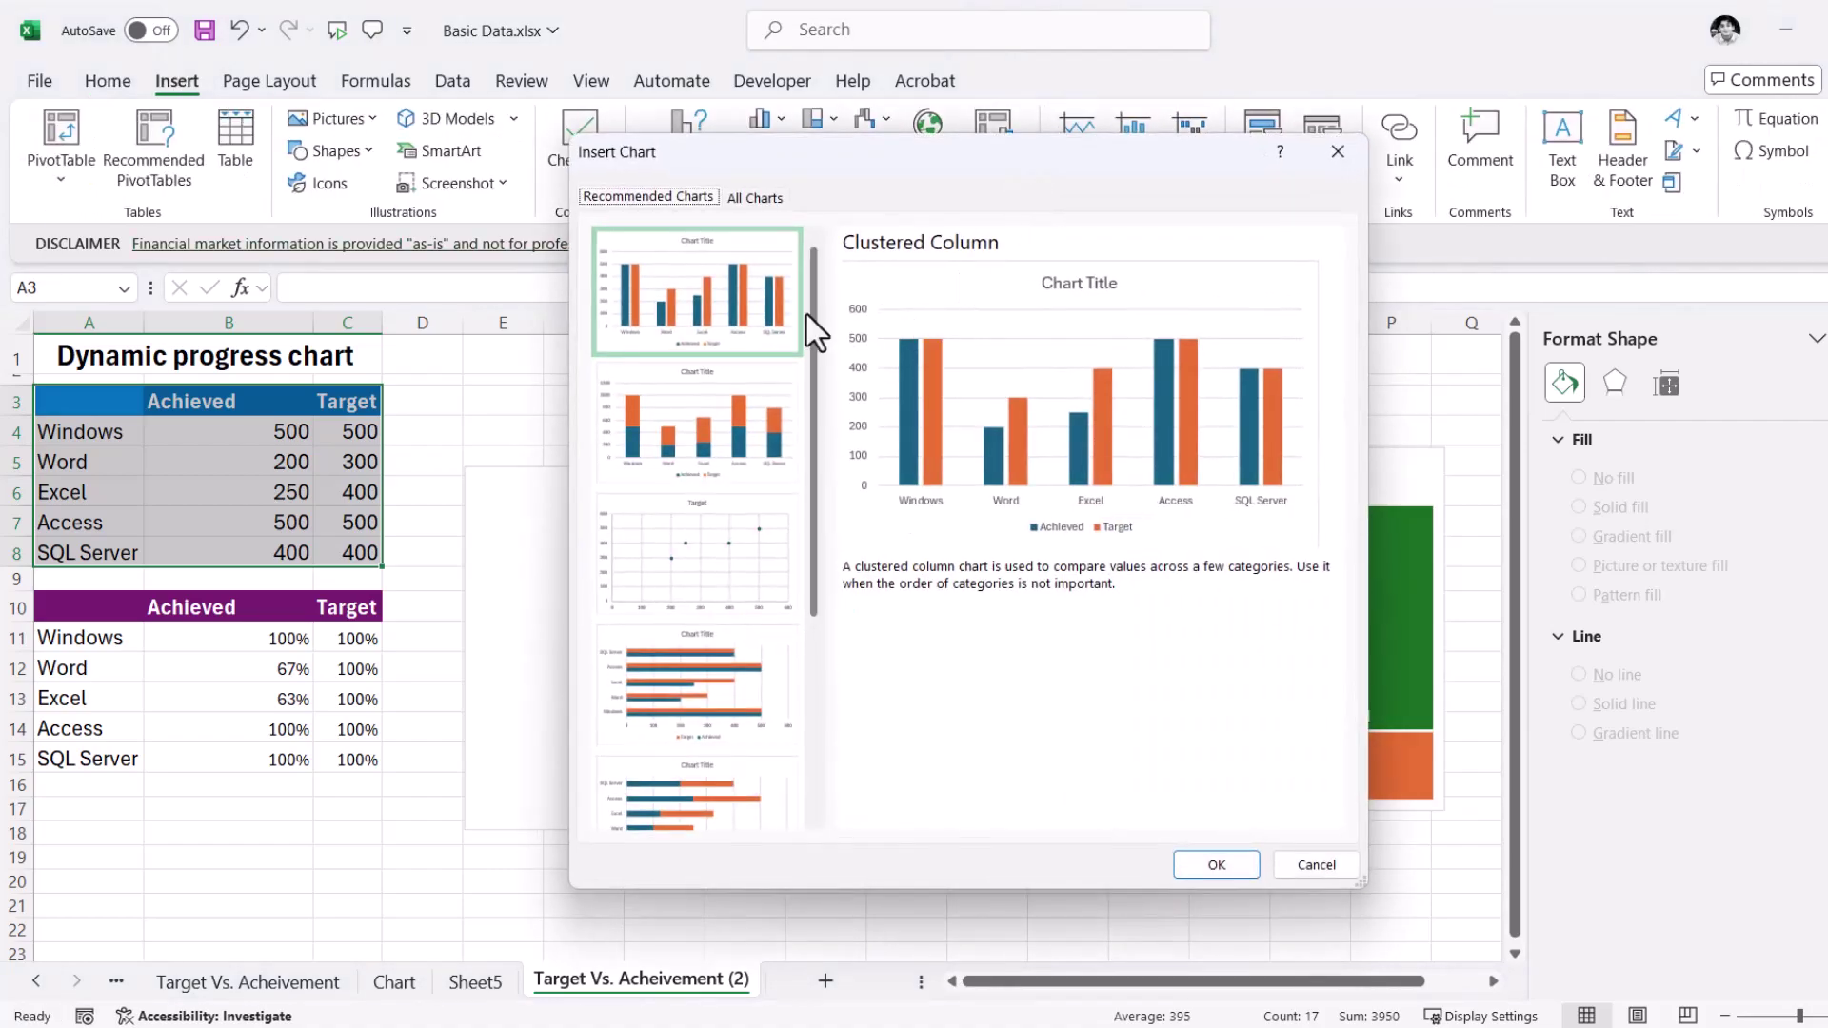
click(752, 198)
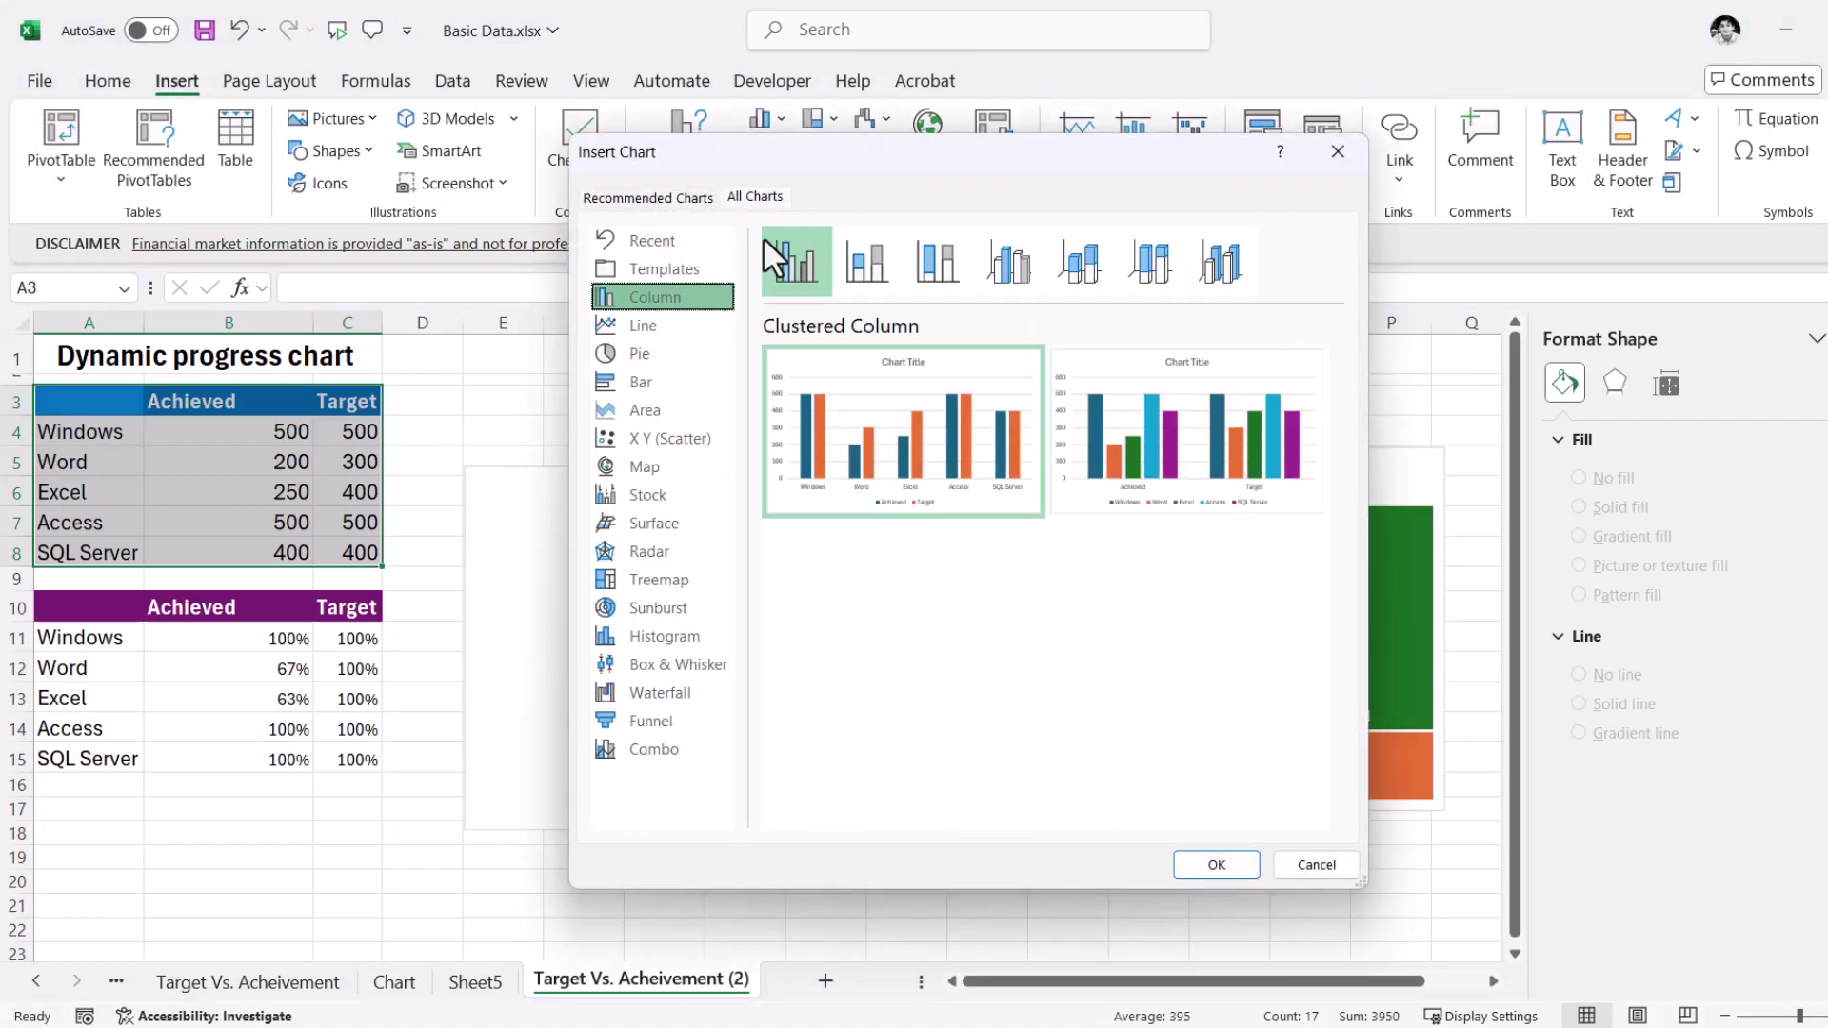
click(689, 642)
mouse_move(992, 508)
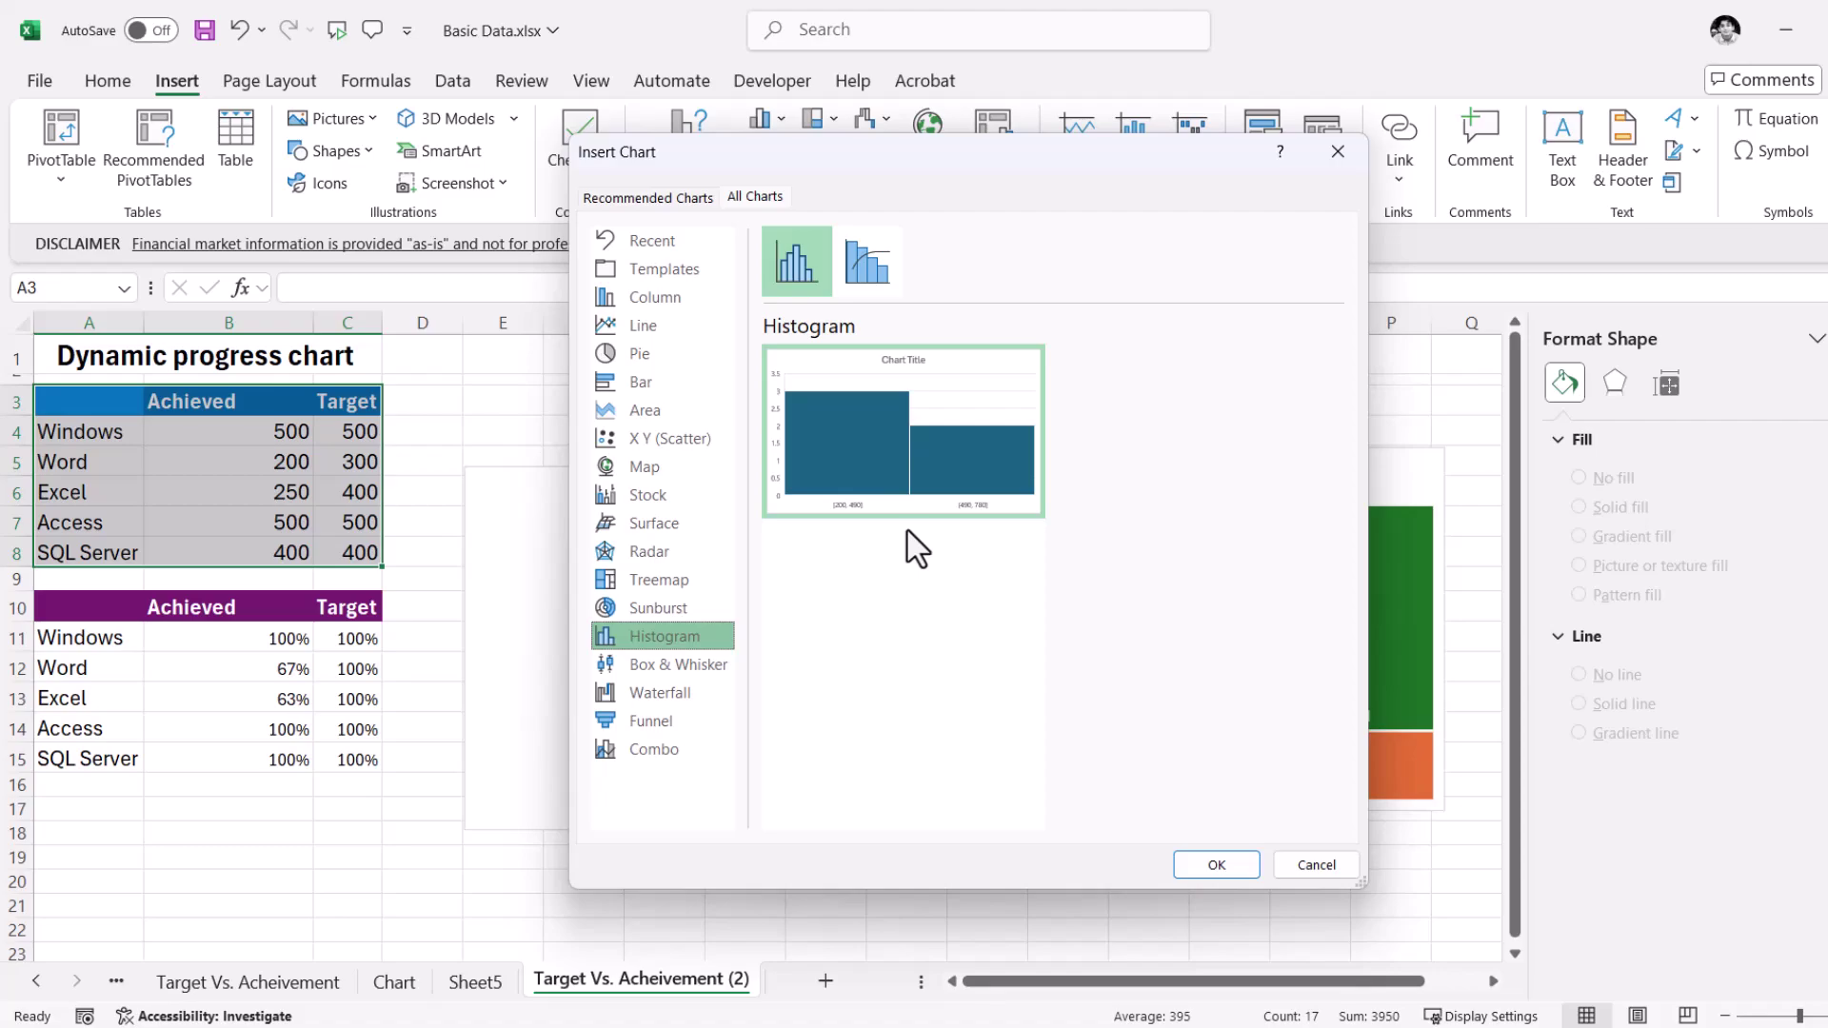
click(659, 657)
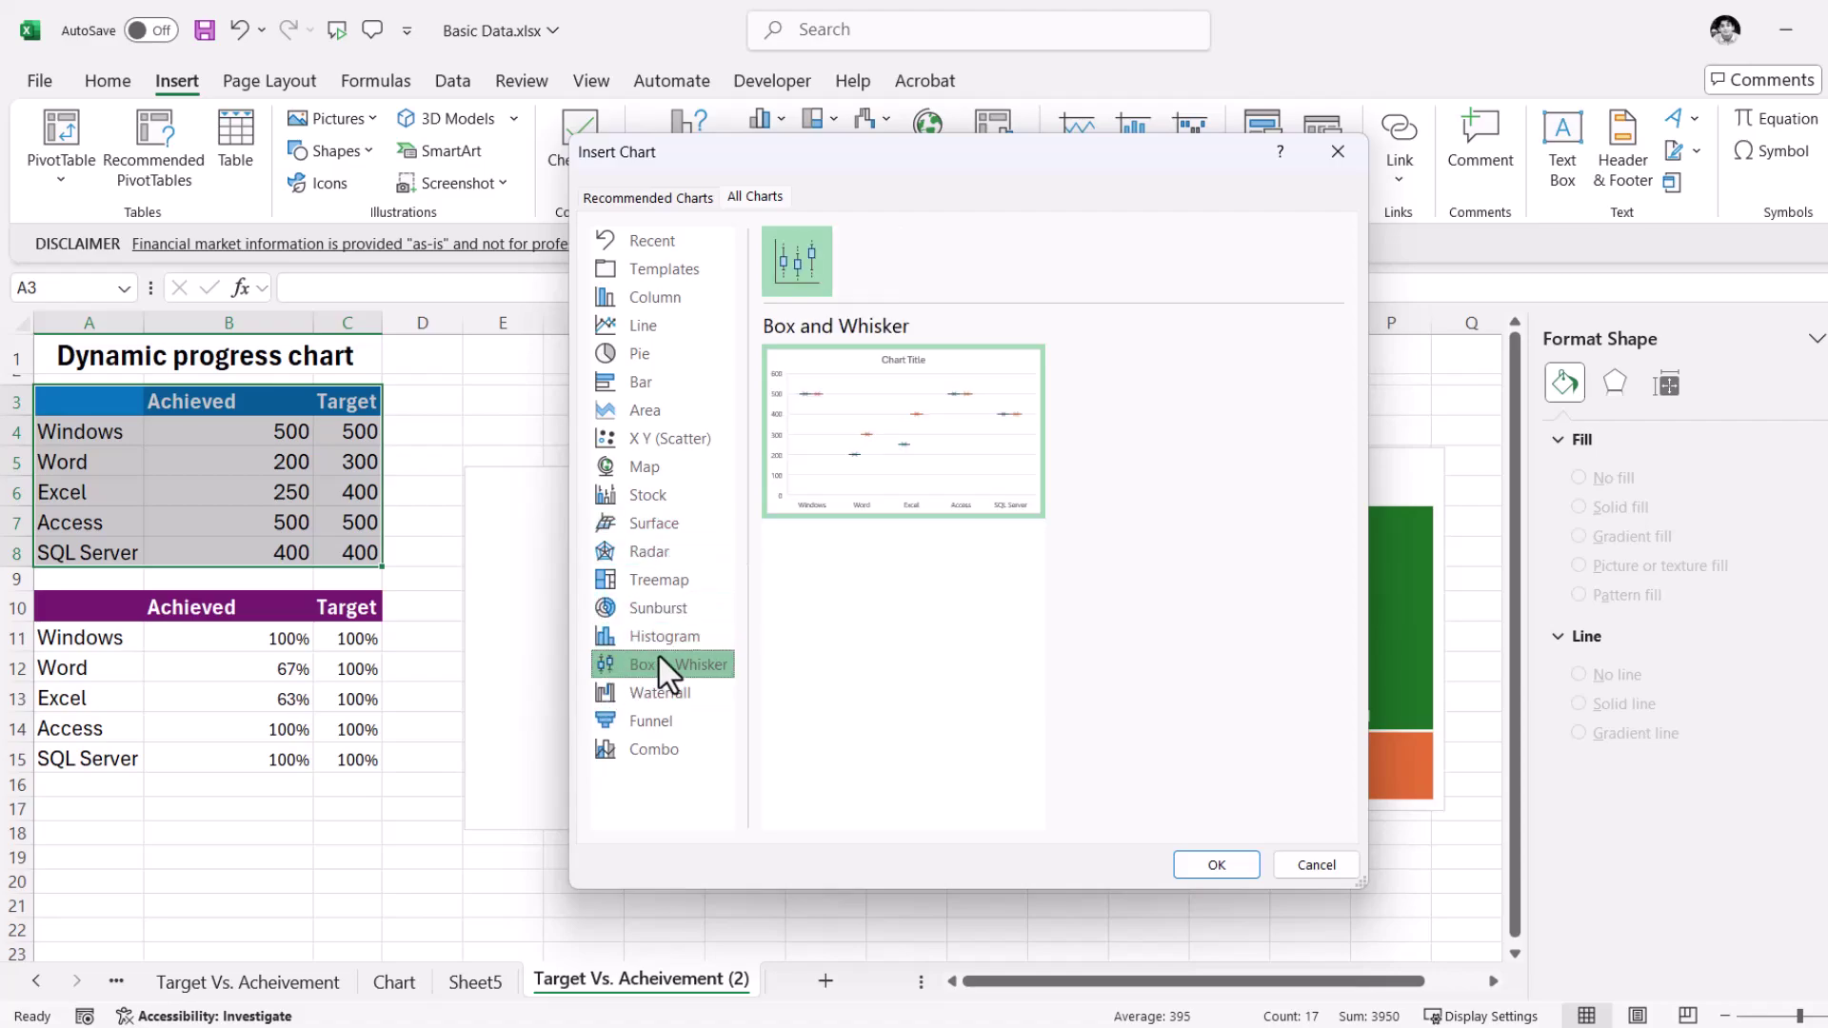
mouse_move(943, 480)
click(1228, 861)
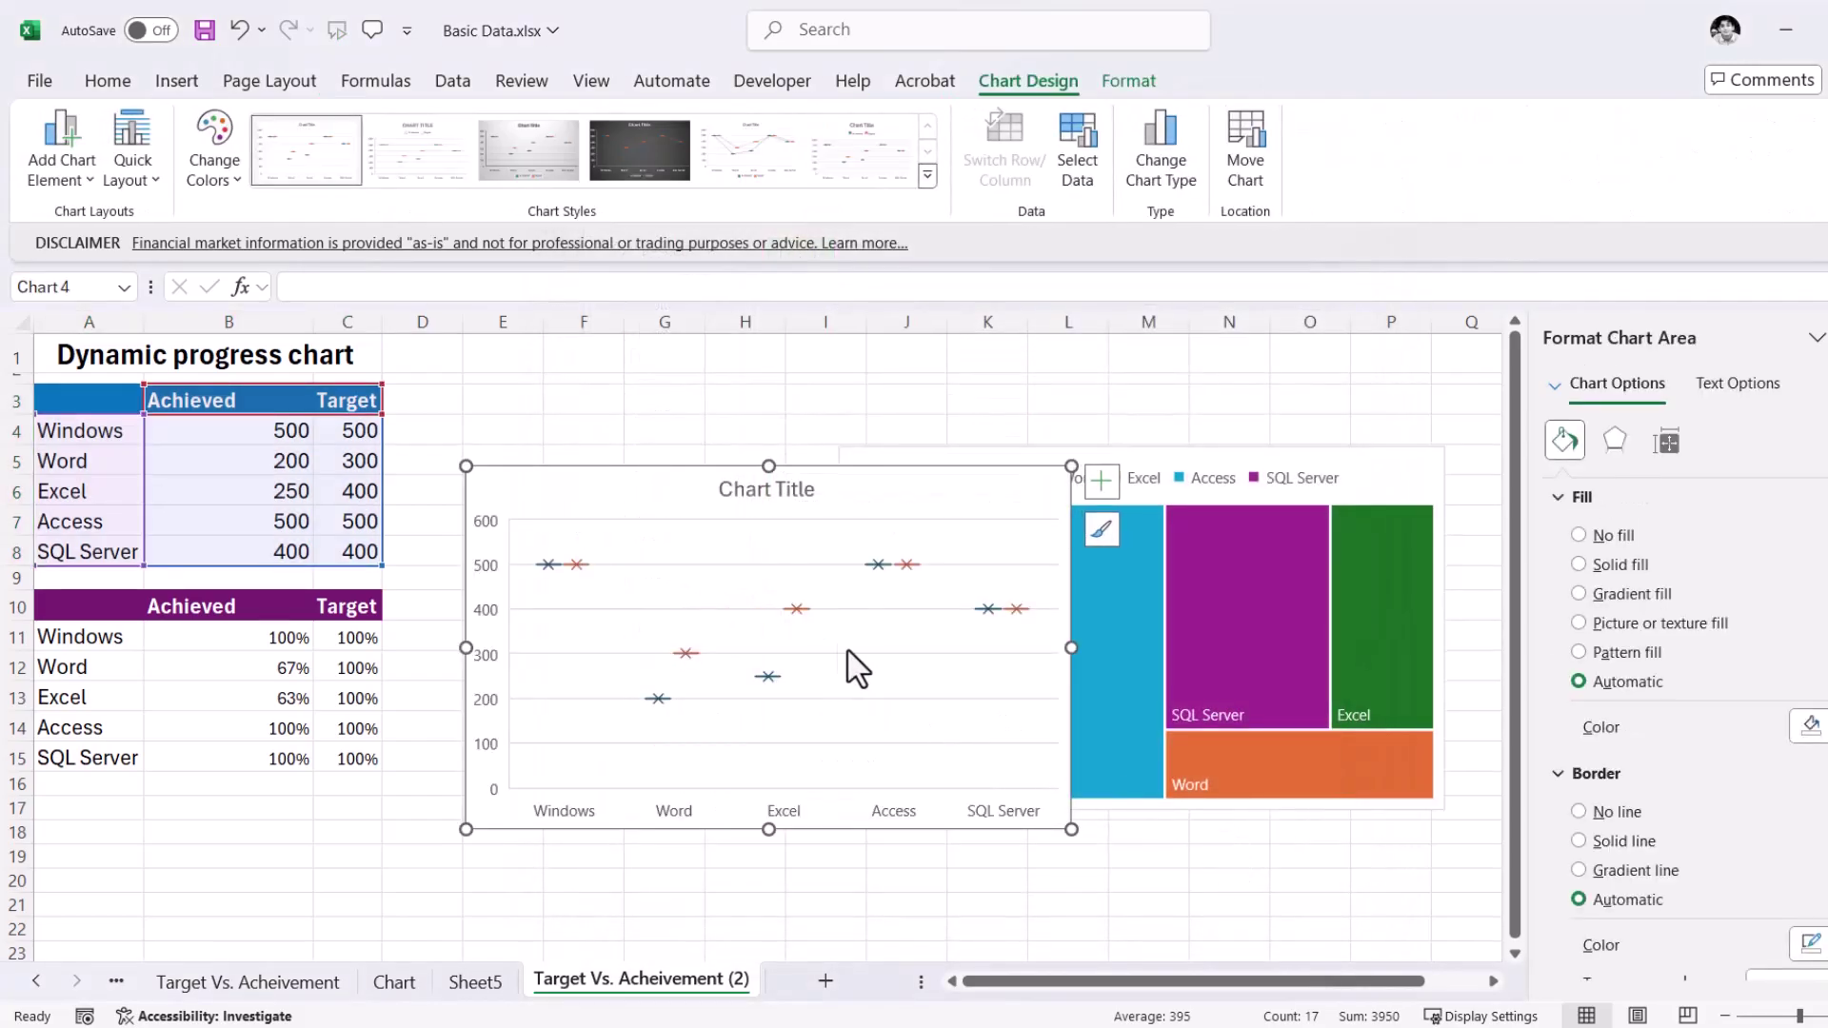
drag(847, 526, 1241, 682)
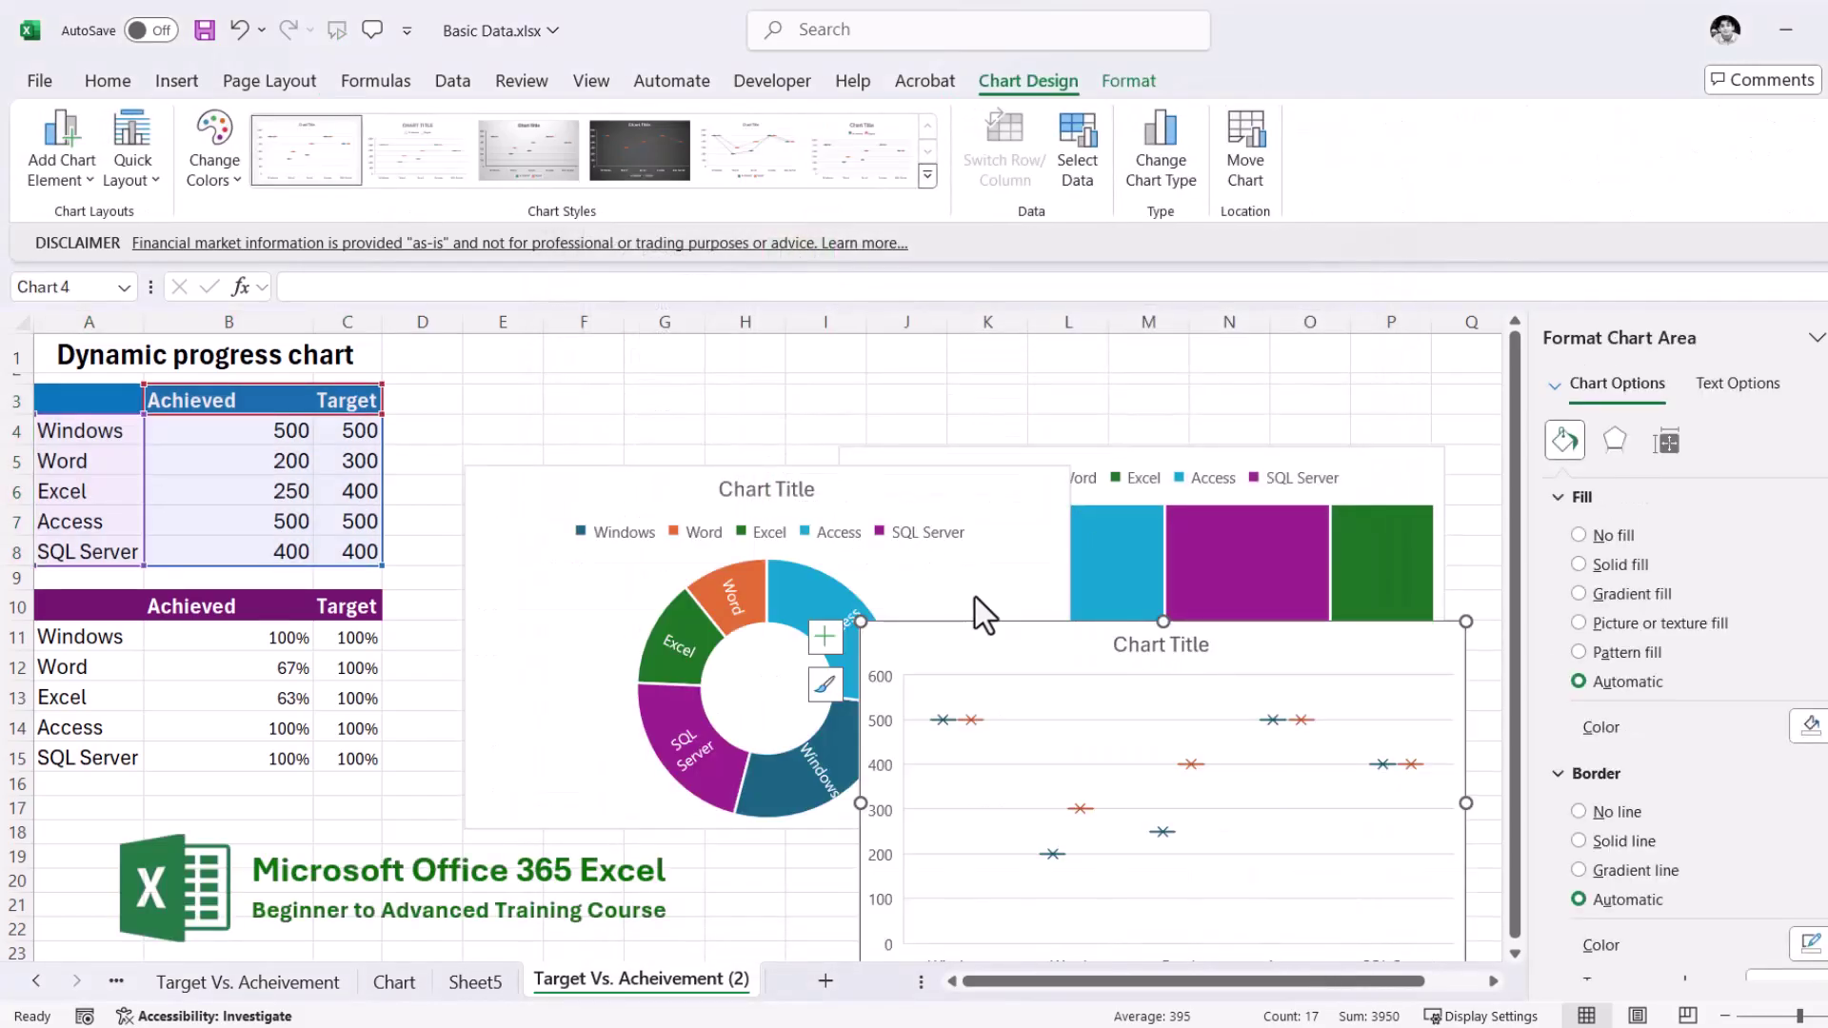
drag(1095, 652, 754, 408)
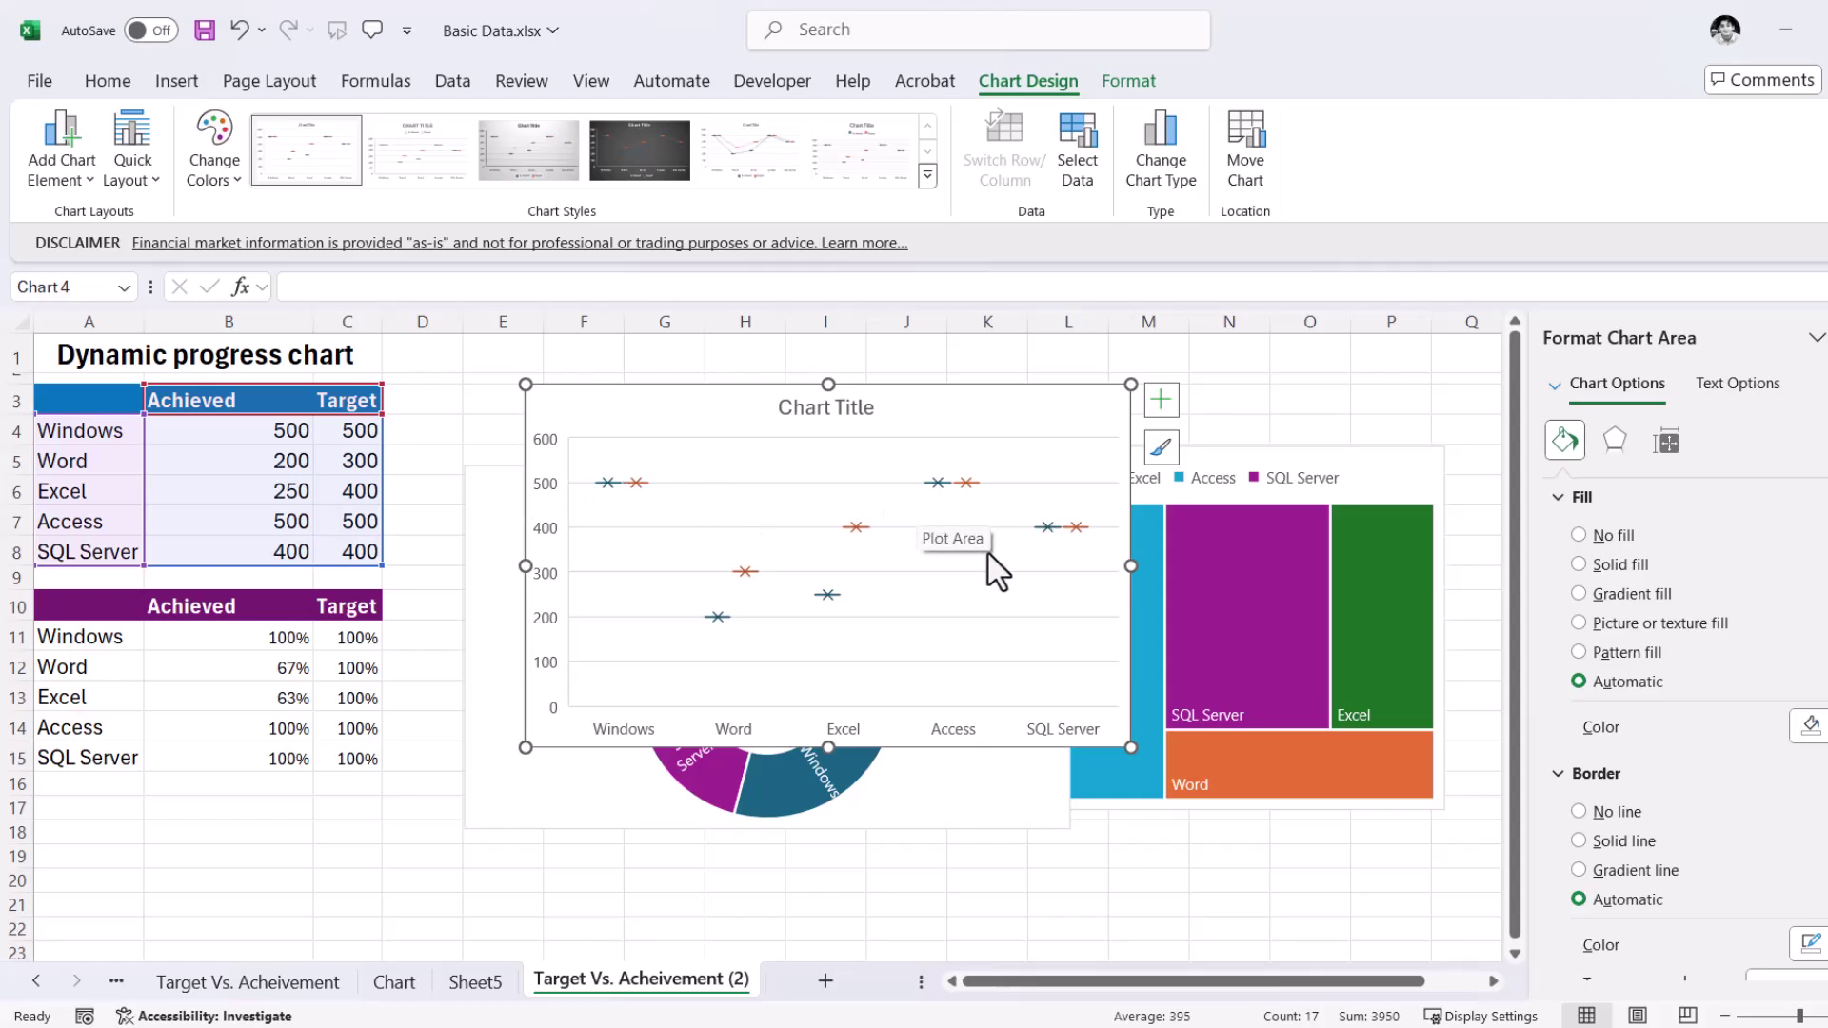
Remove the chart title from the box and whisker chart and leave the chart selection.
click(1159, 401)
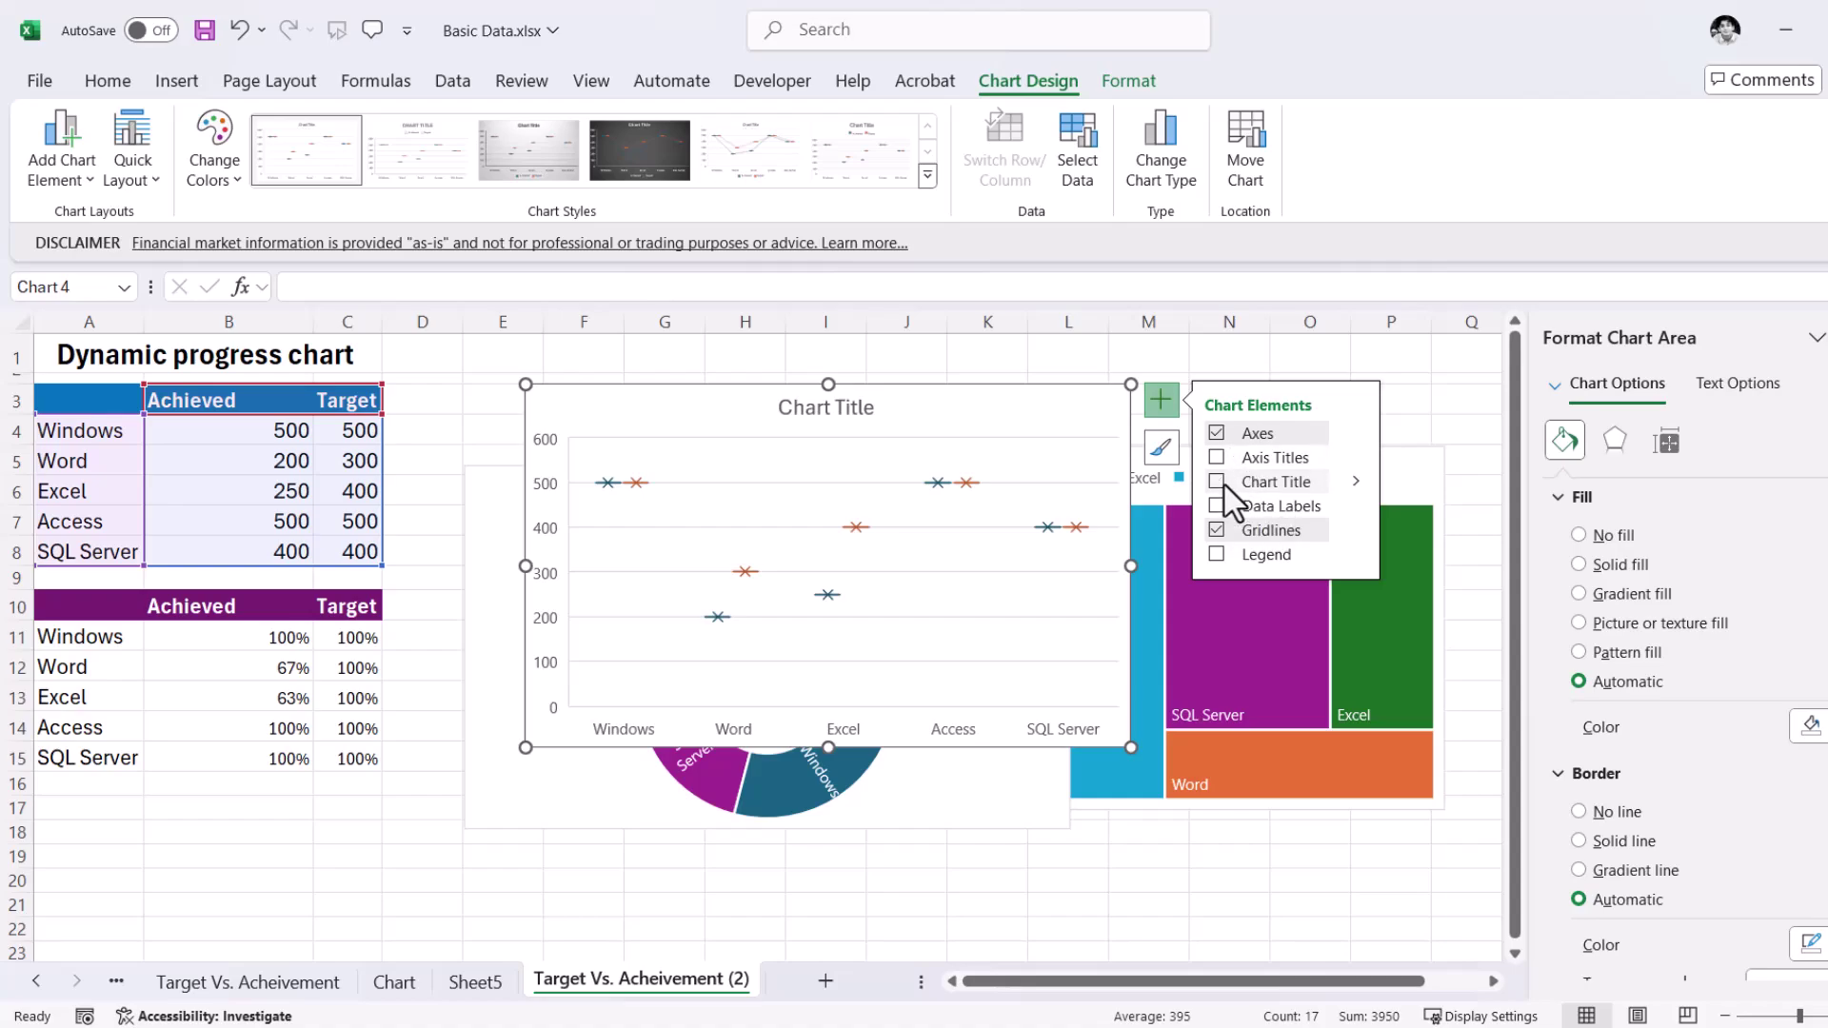
click(504, 814)
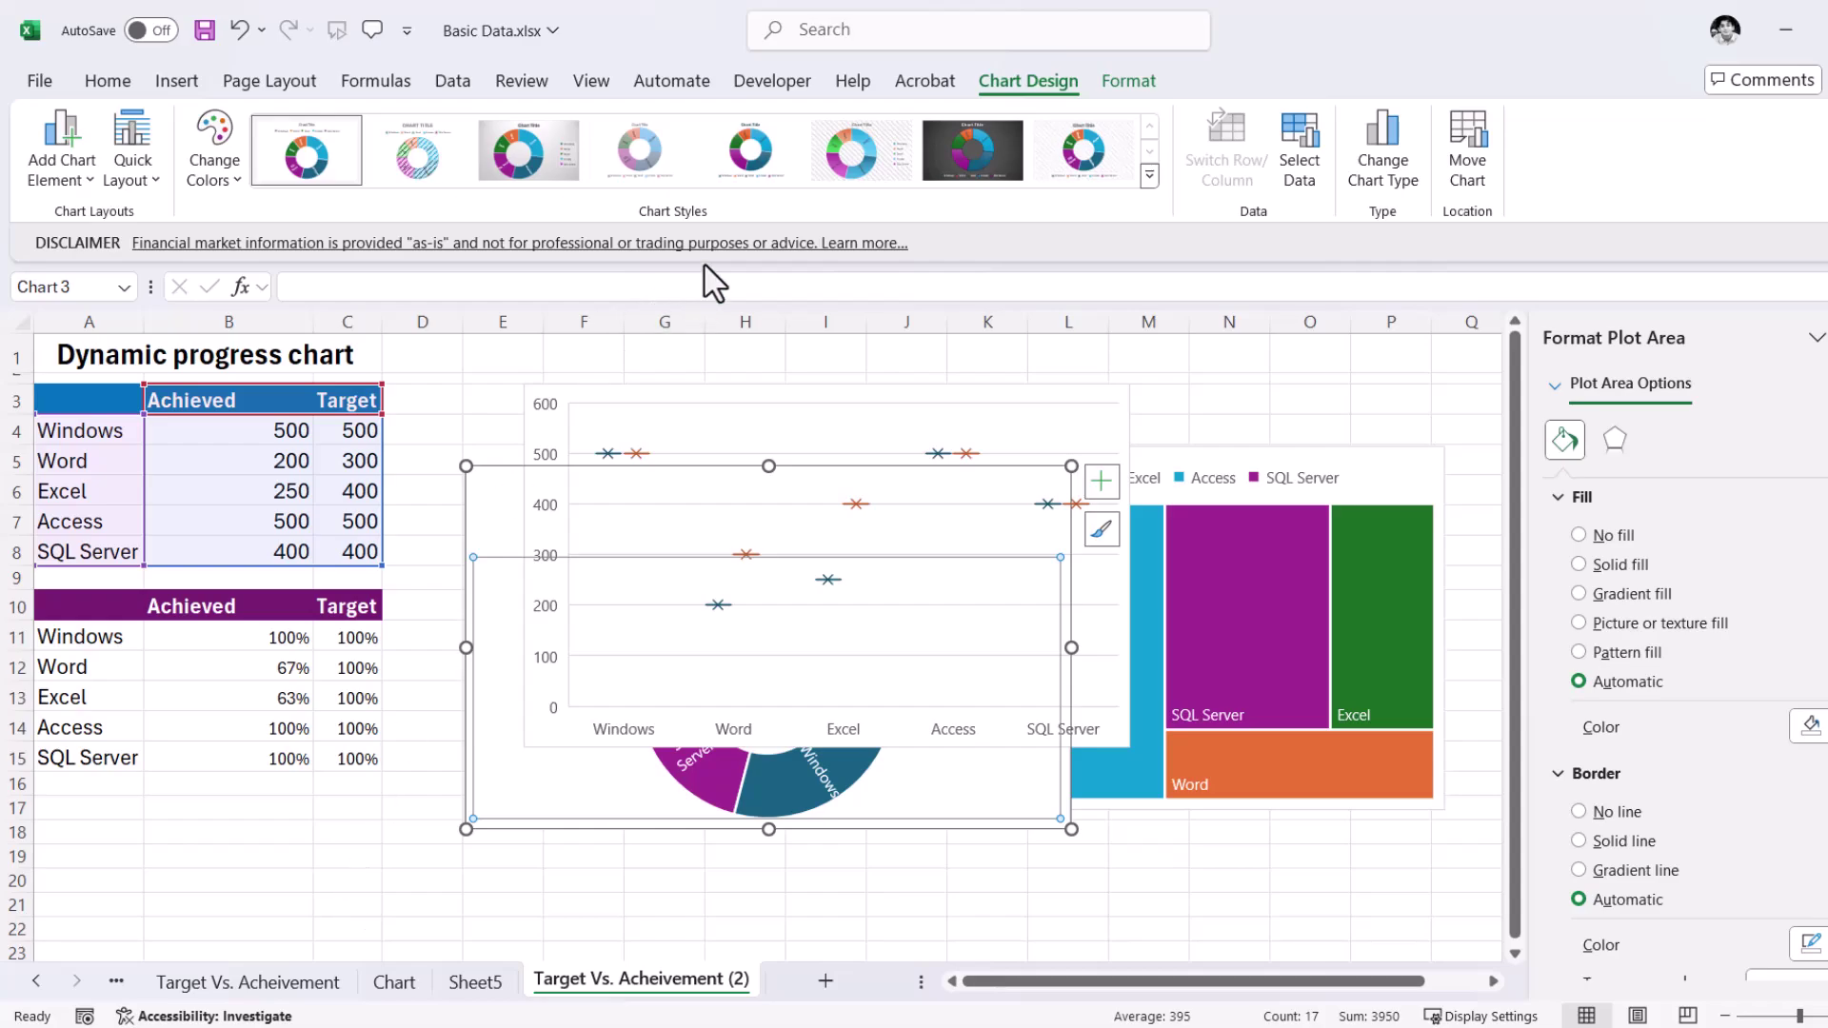
click(401, 855)
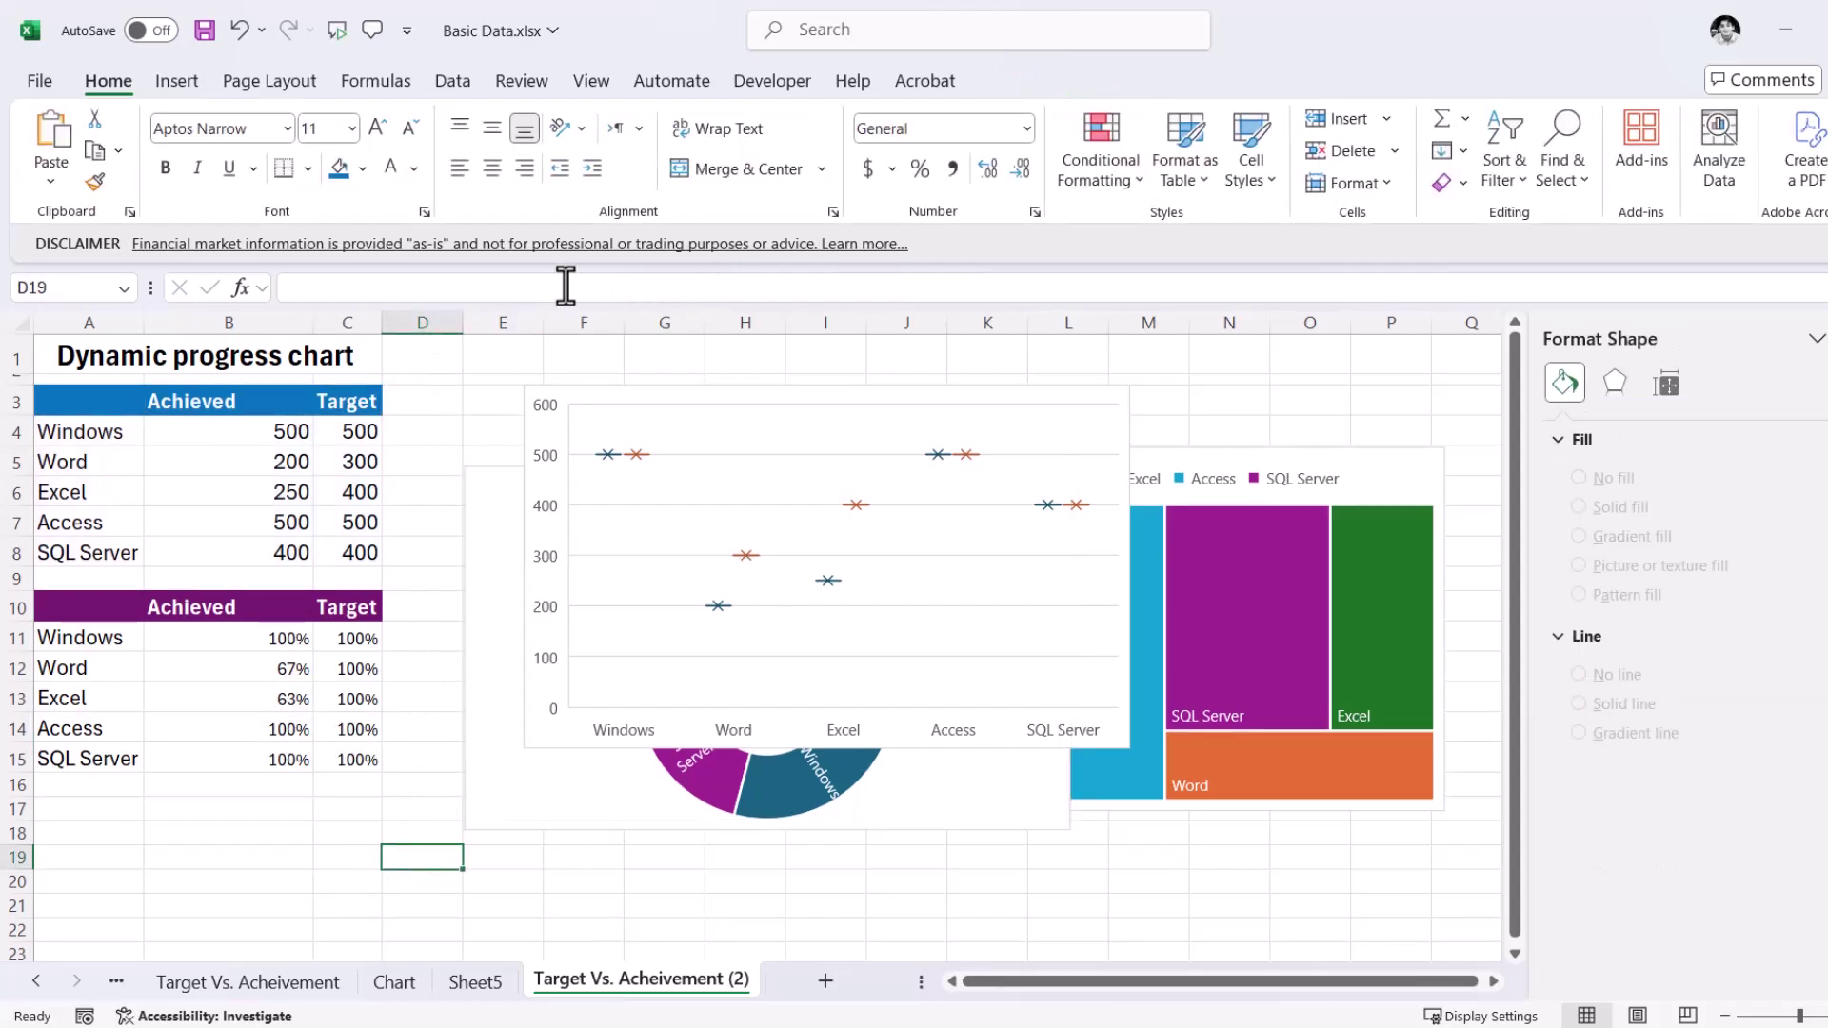
Preview a Waterfall chart for the Achieved data in A3:B8, and insert a Funnel chart from the same range.
drag(77, 409, 251, 552)
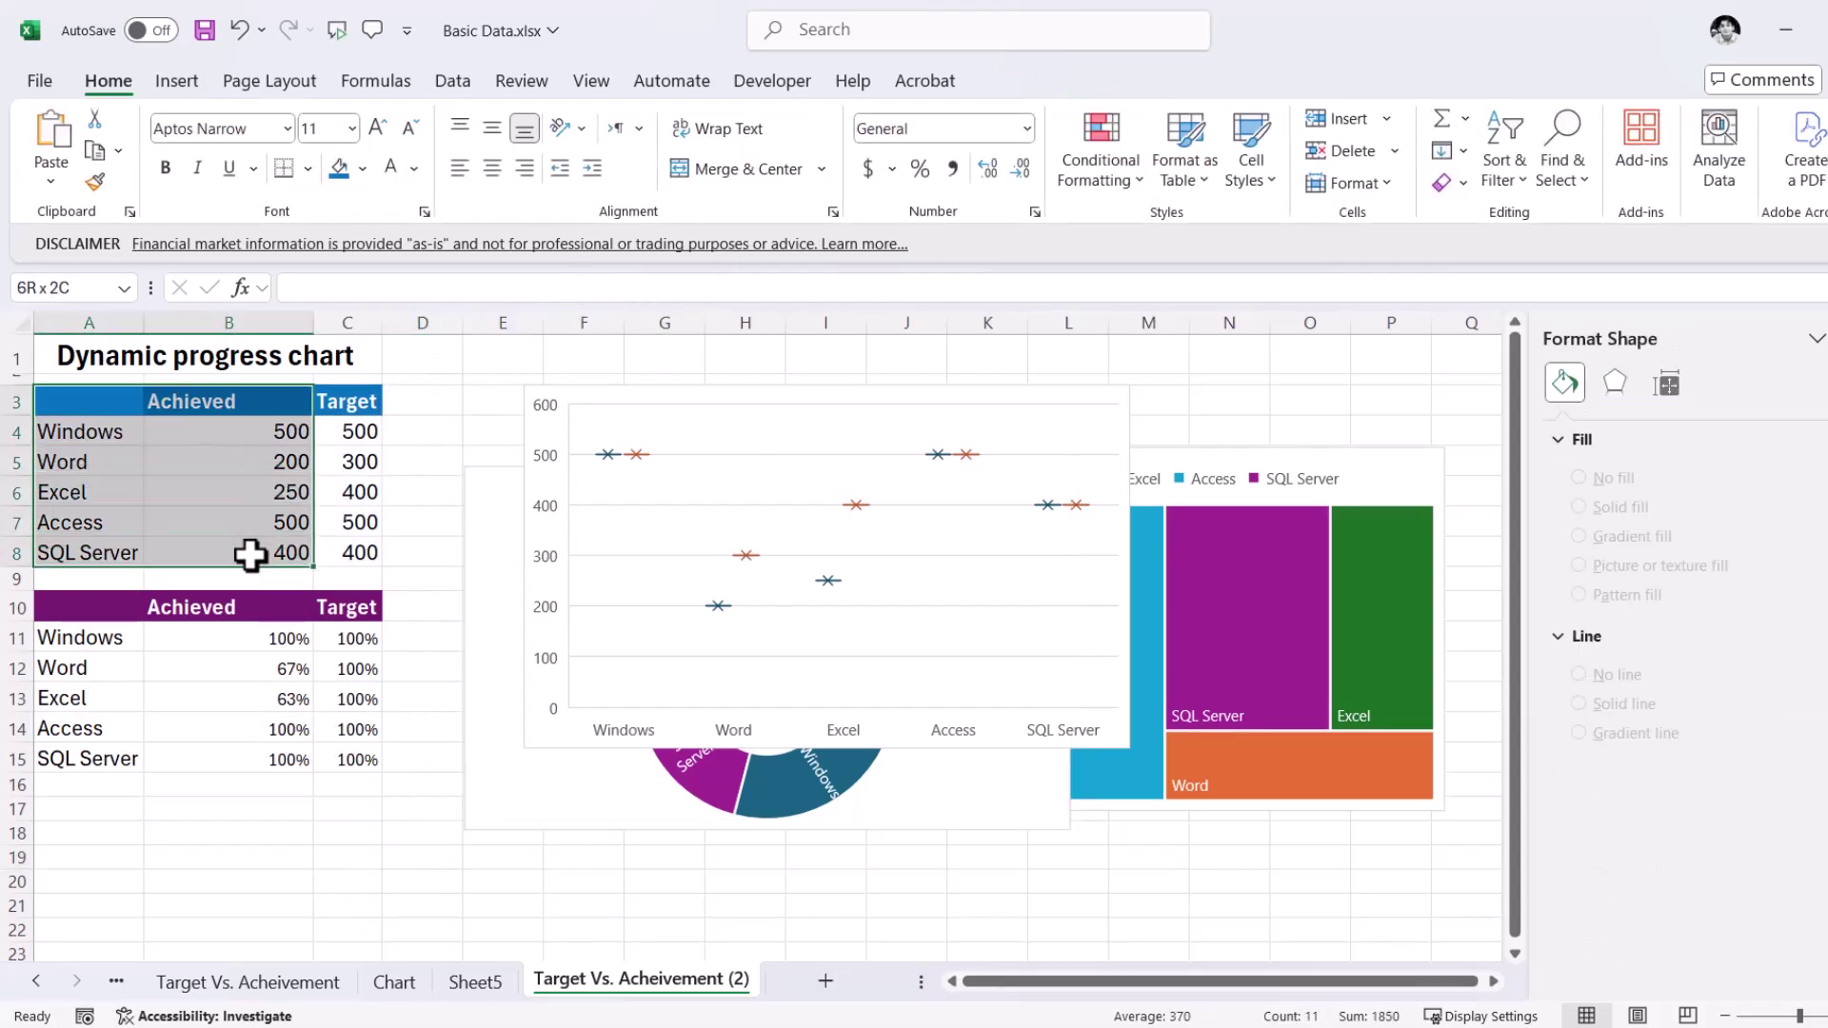
click(177, 83)
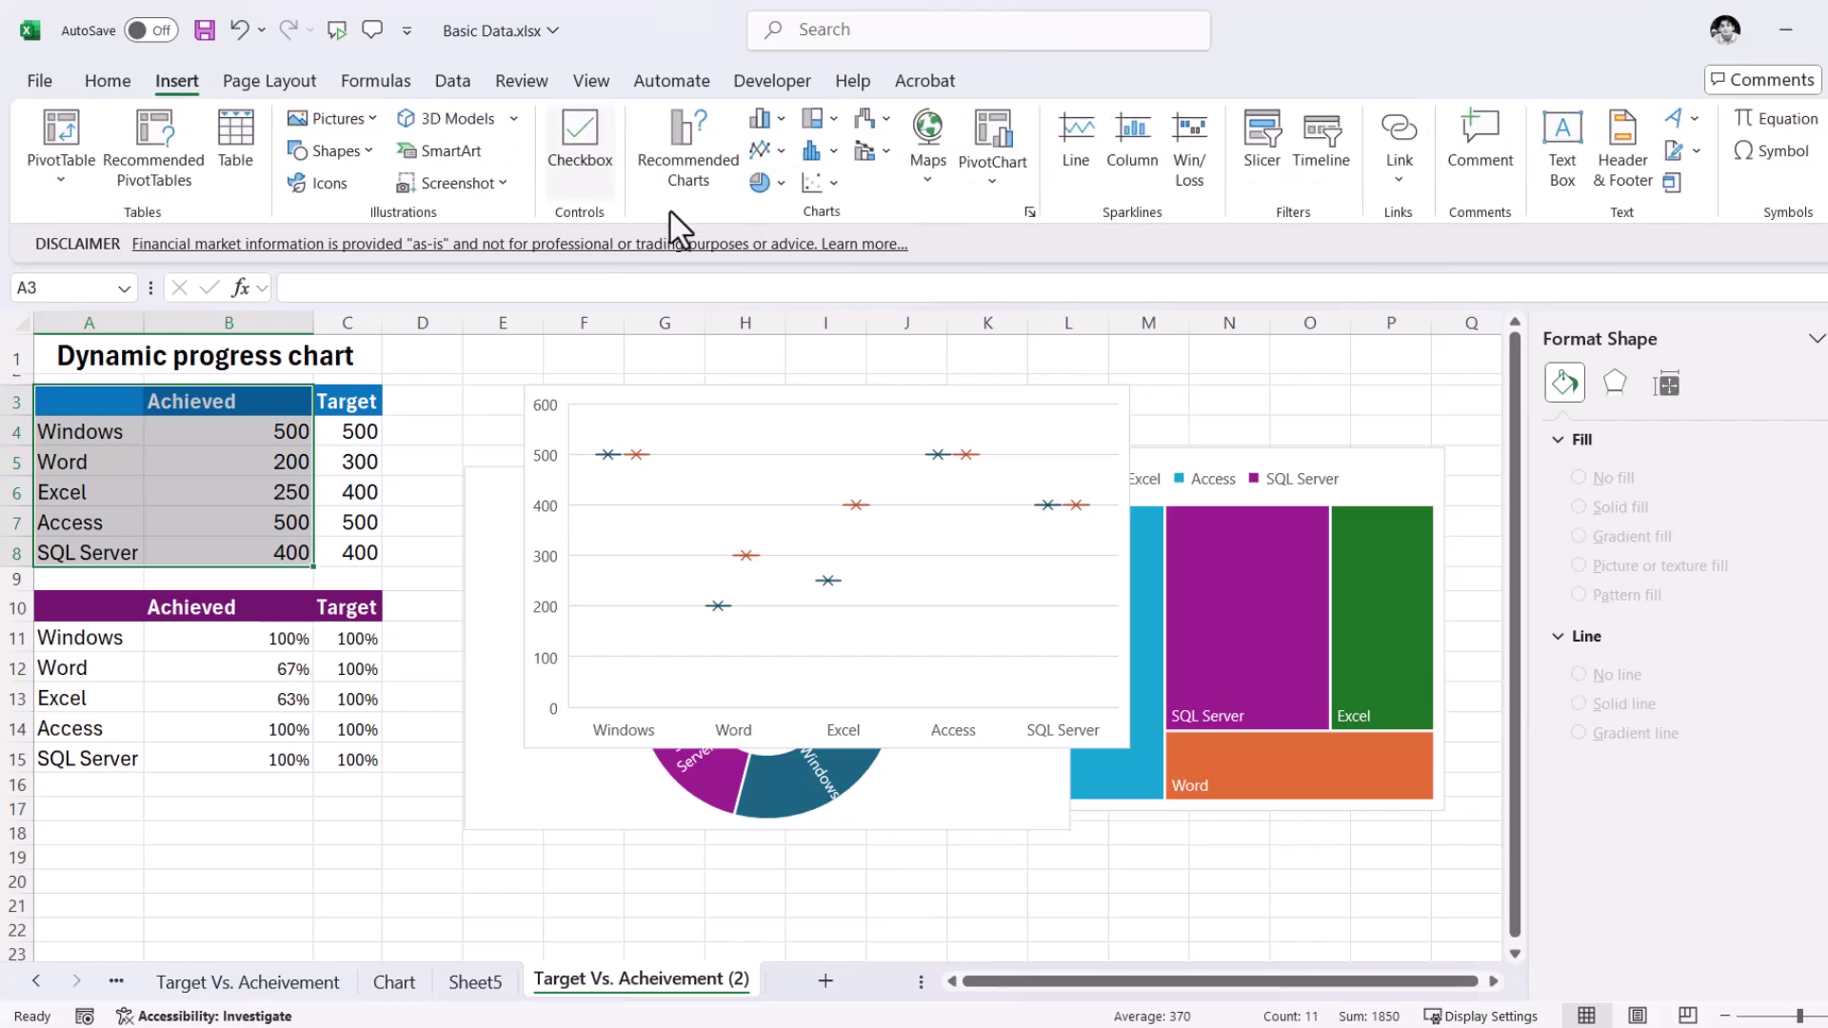
click(1030, 211)
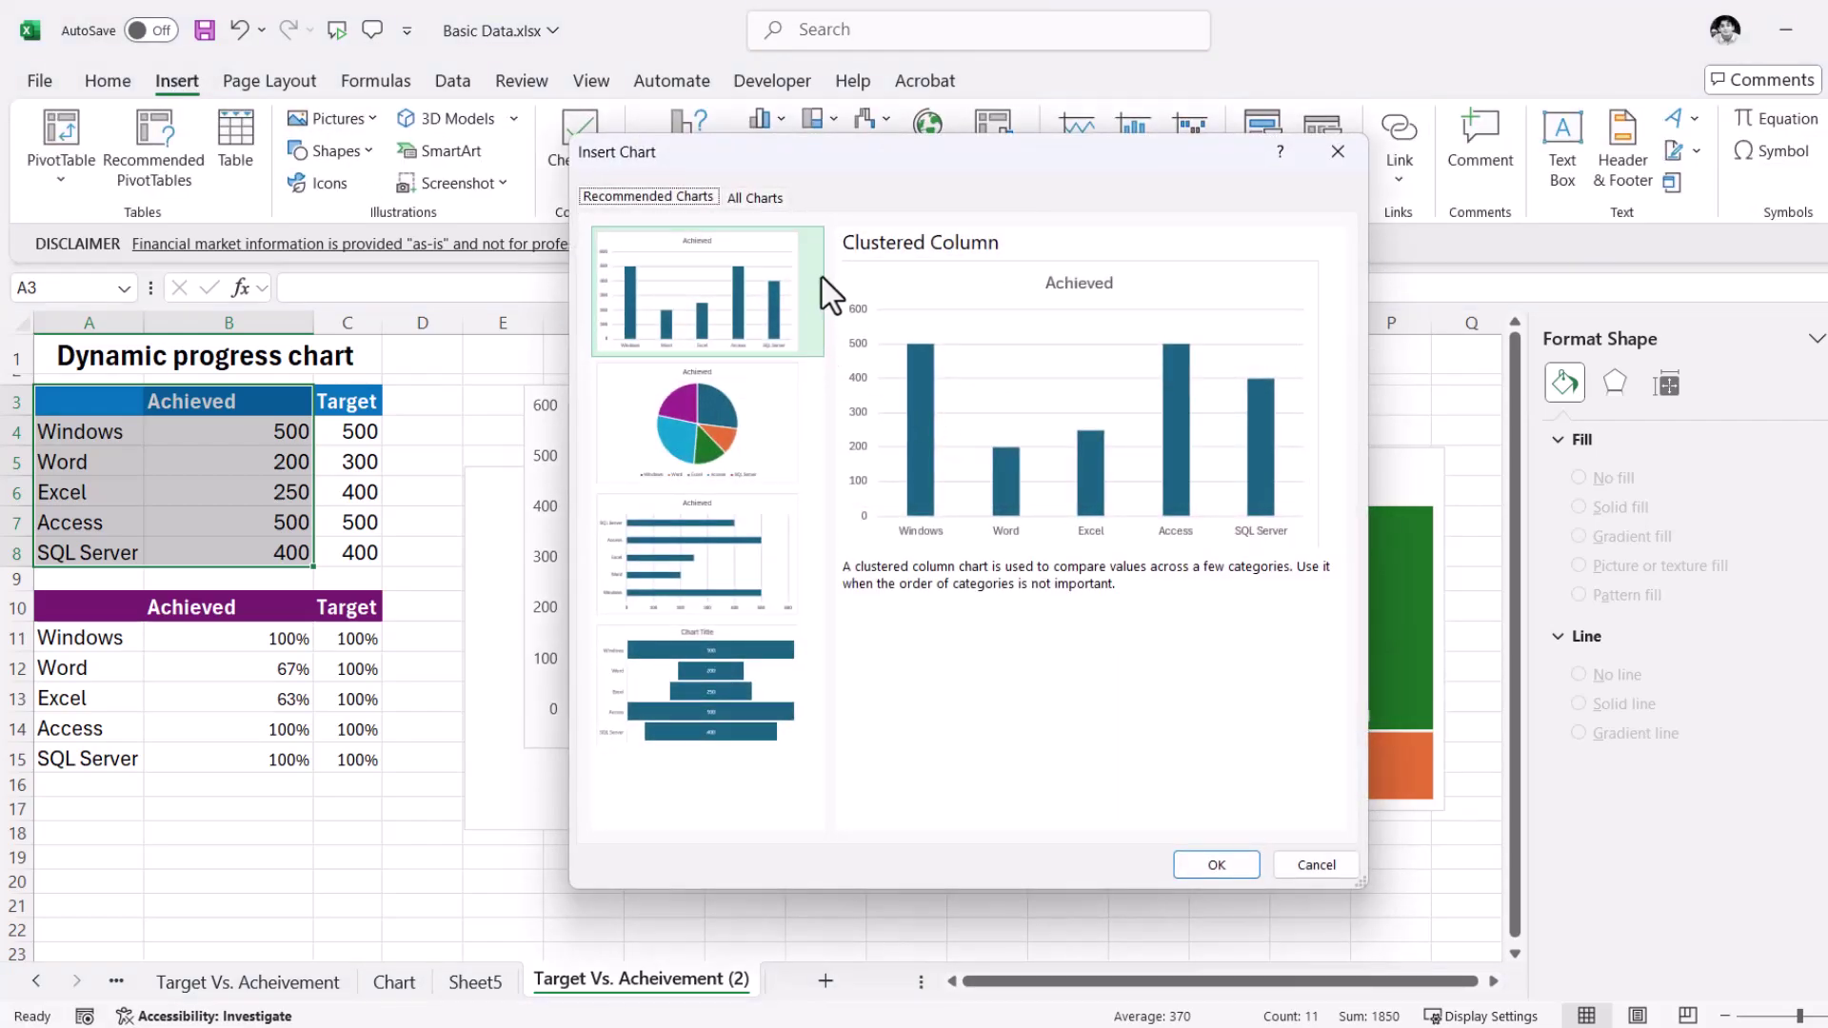
click(759, 198)
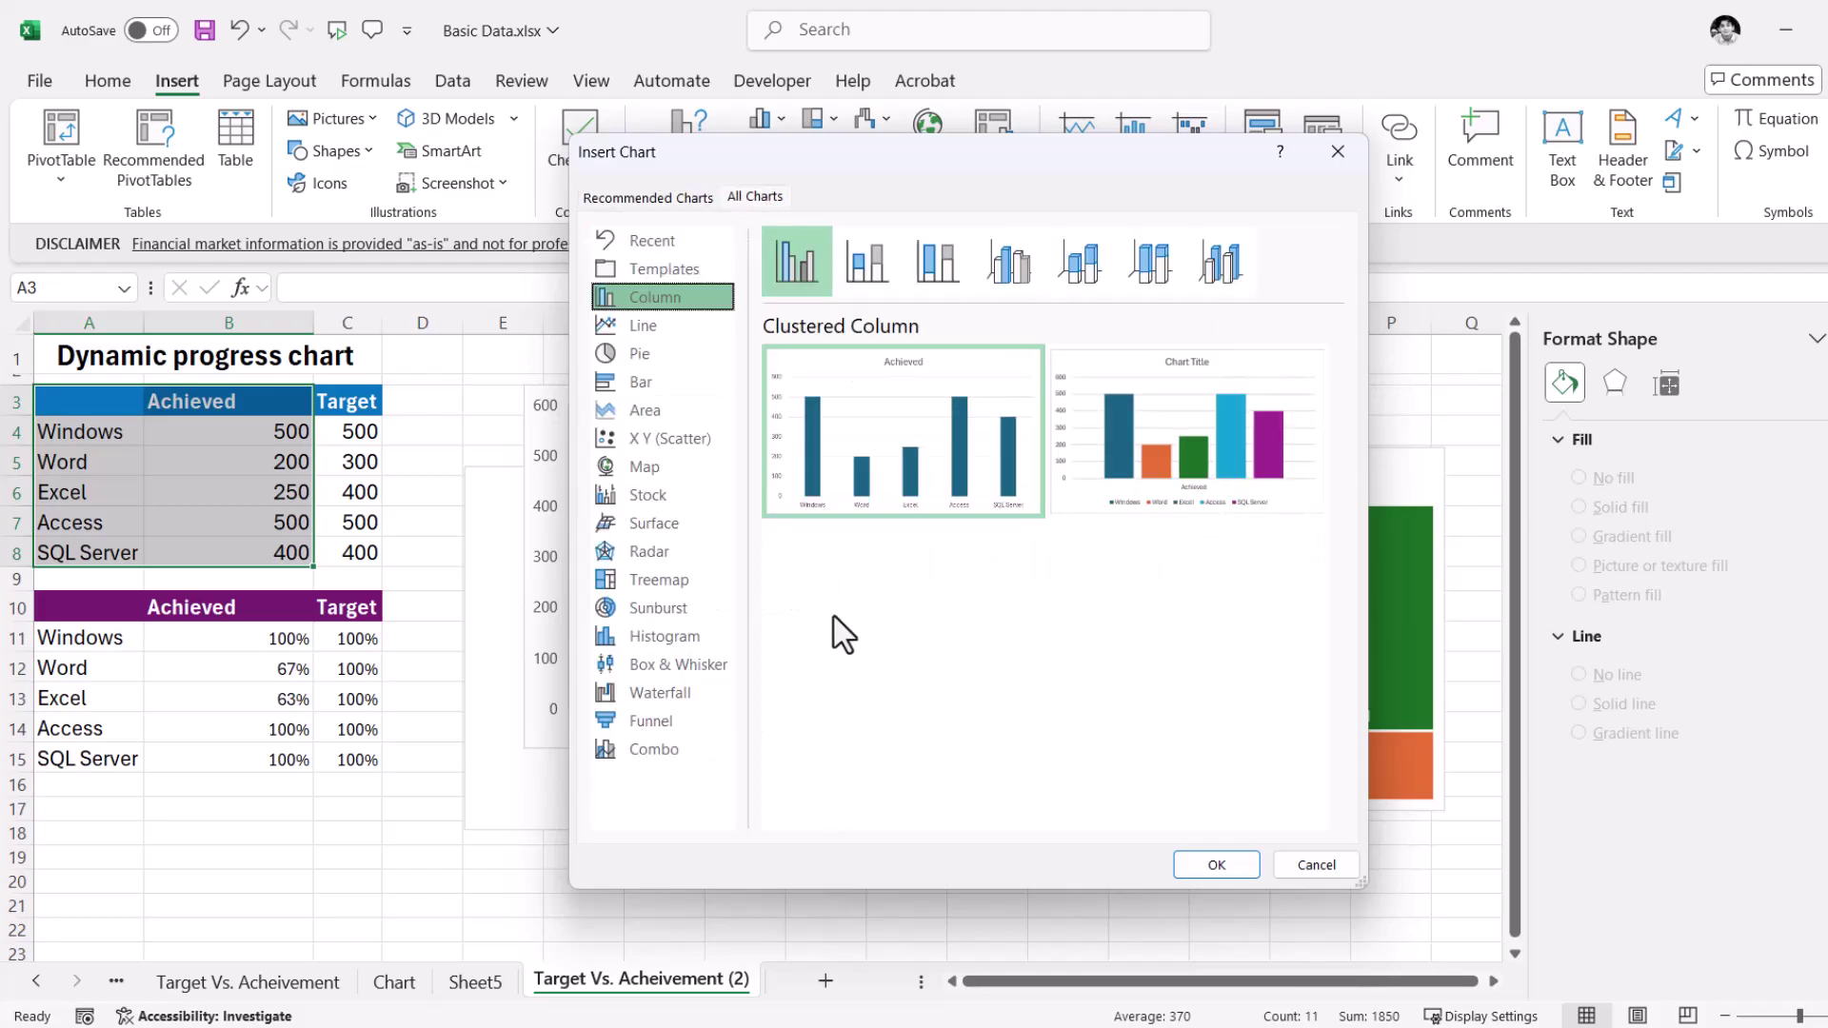
click(672, 693)
mouse_move(928, 504)
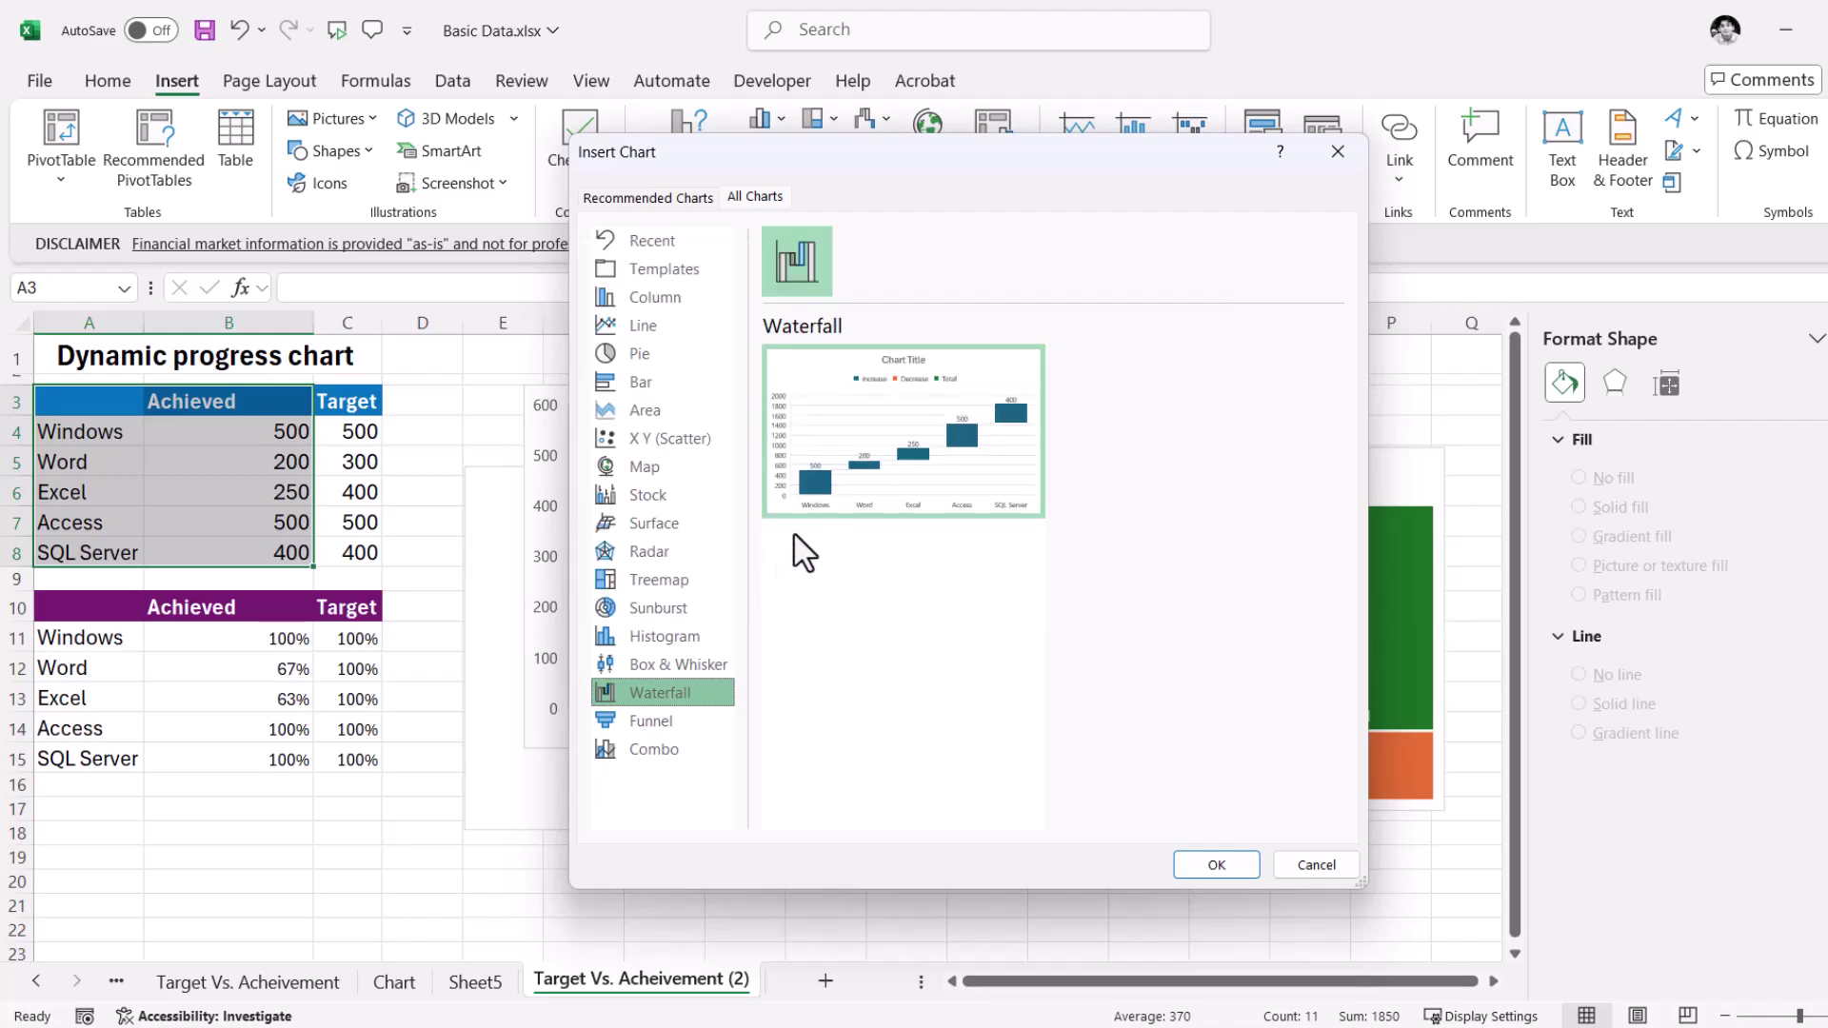
mouse_move(845, 502)
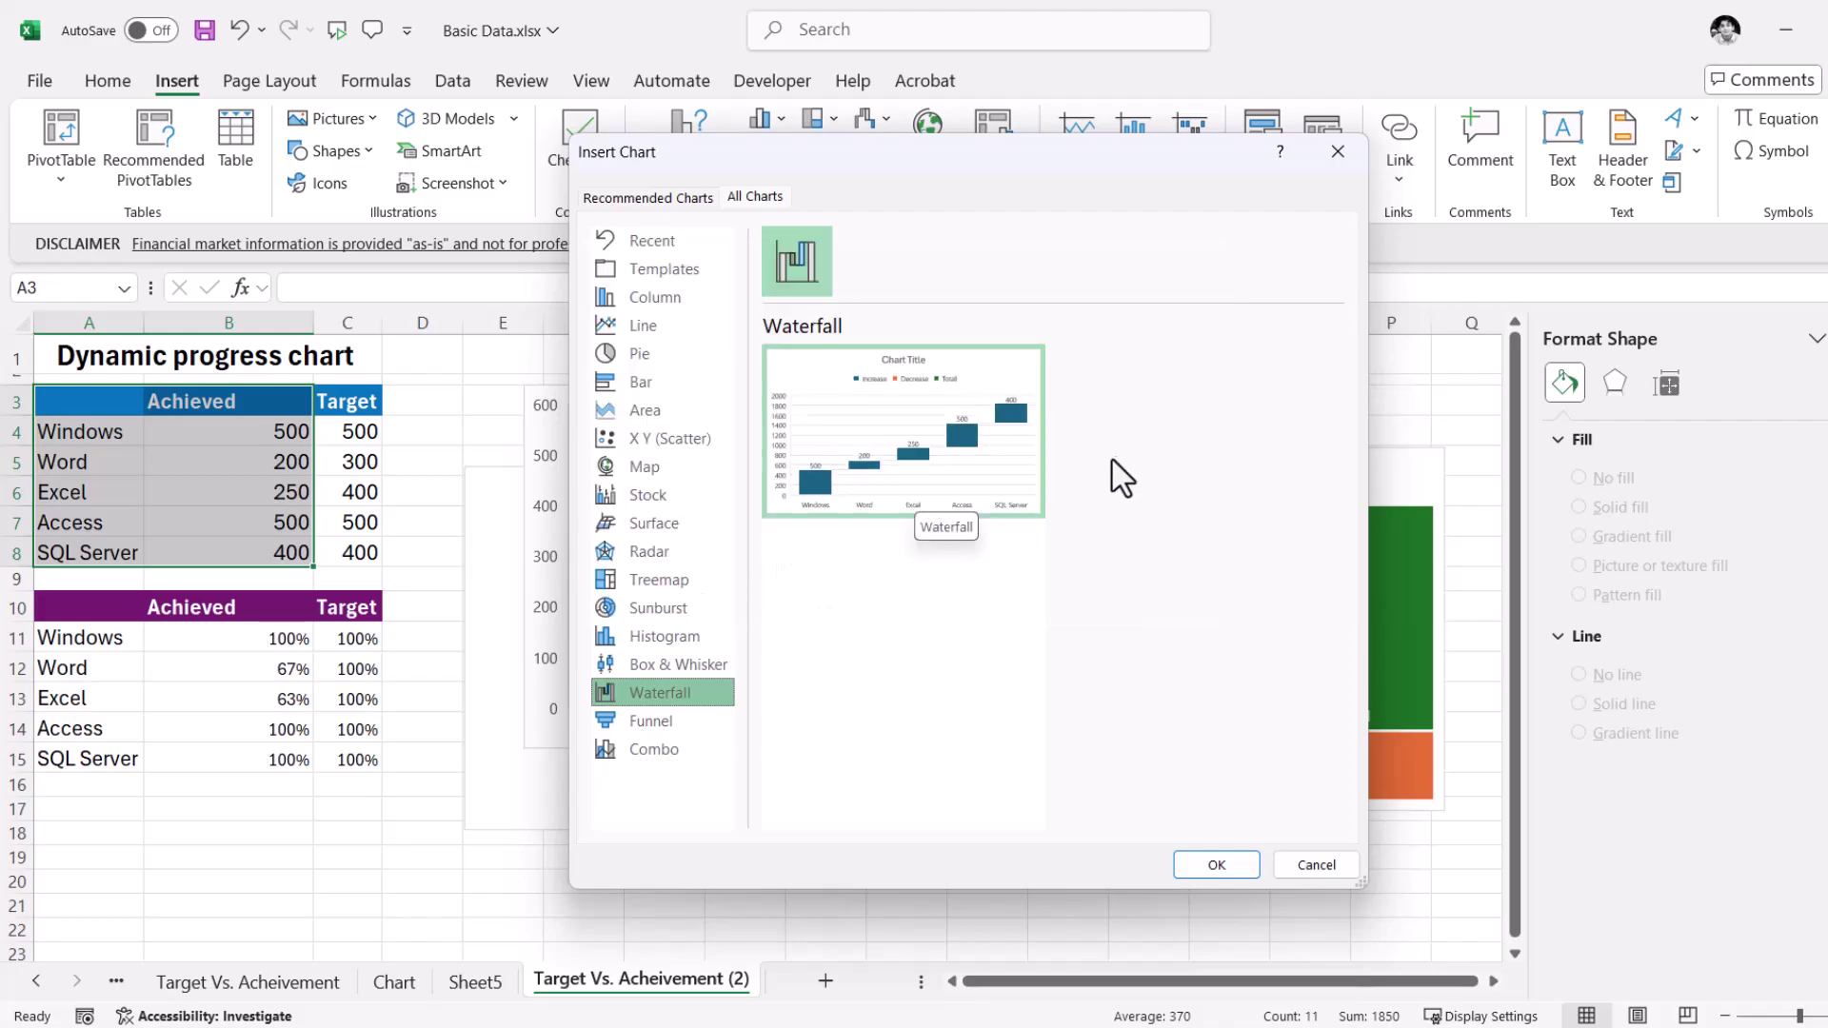
click(681, 722)
mouse_move(933, 422)
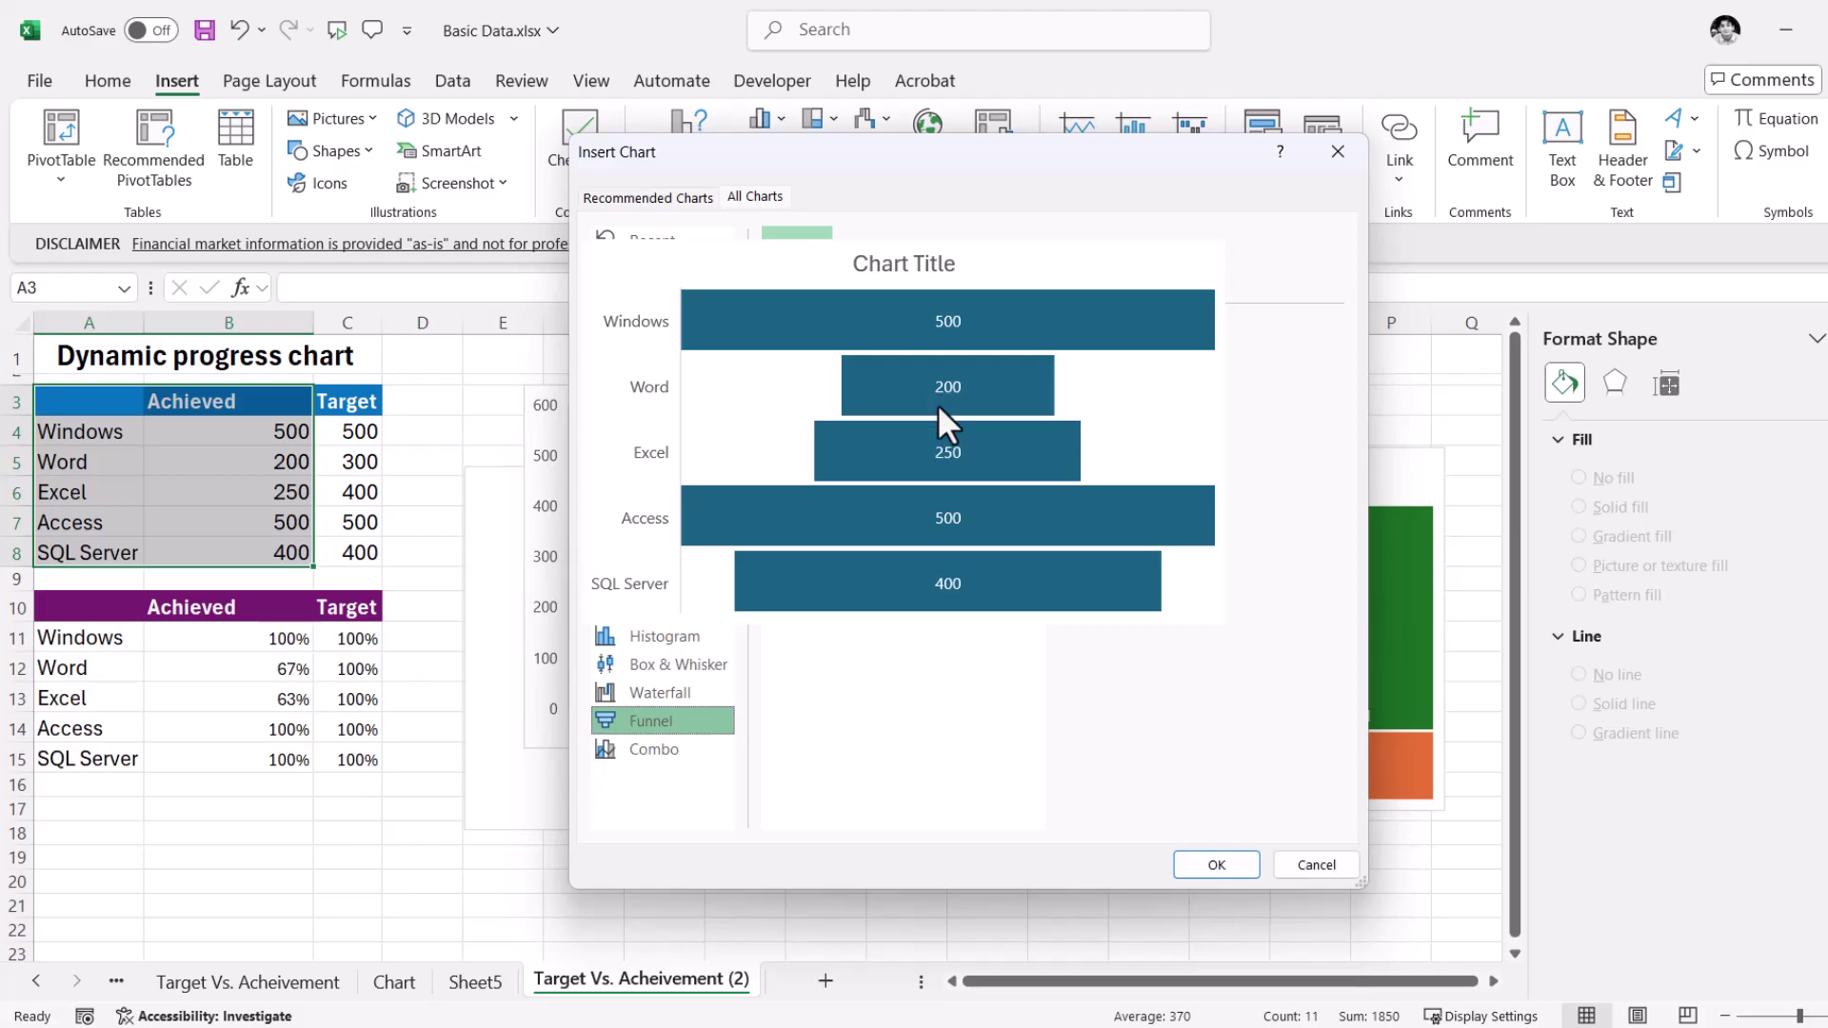
click(1209, 862)
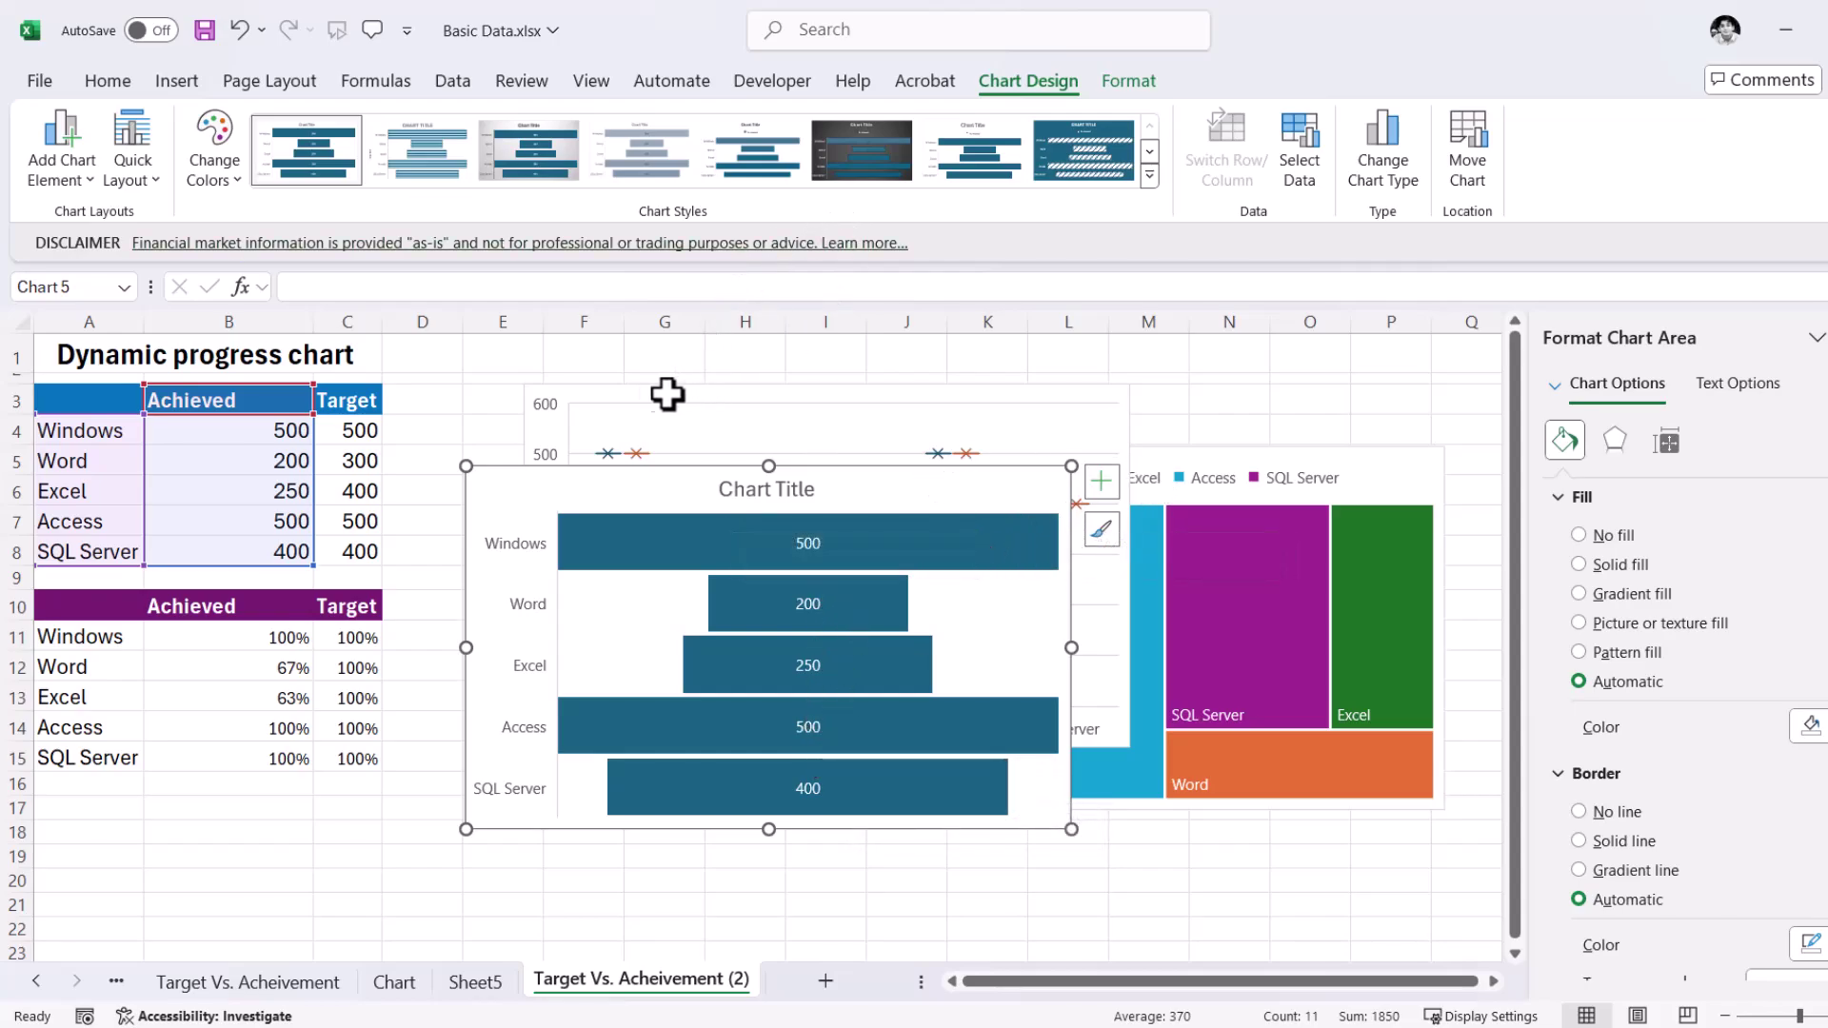
Insert a Clustered Column chart from the Achieved data in A3:B8.
click(99, 392)
drag(99, 392, 224, 551)
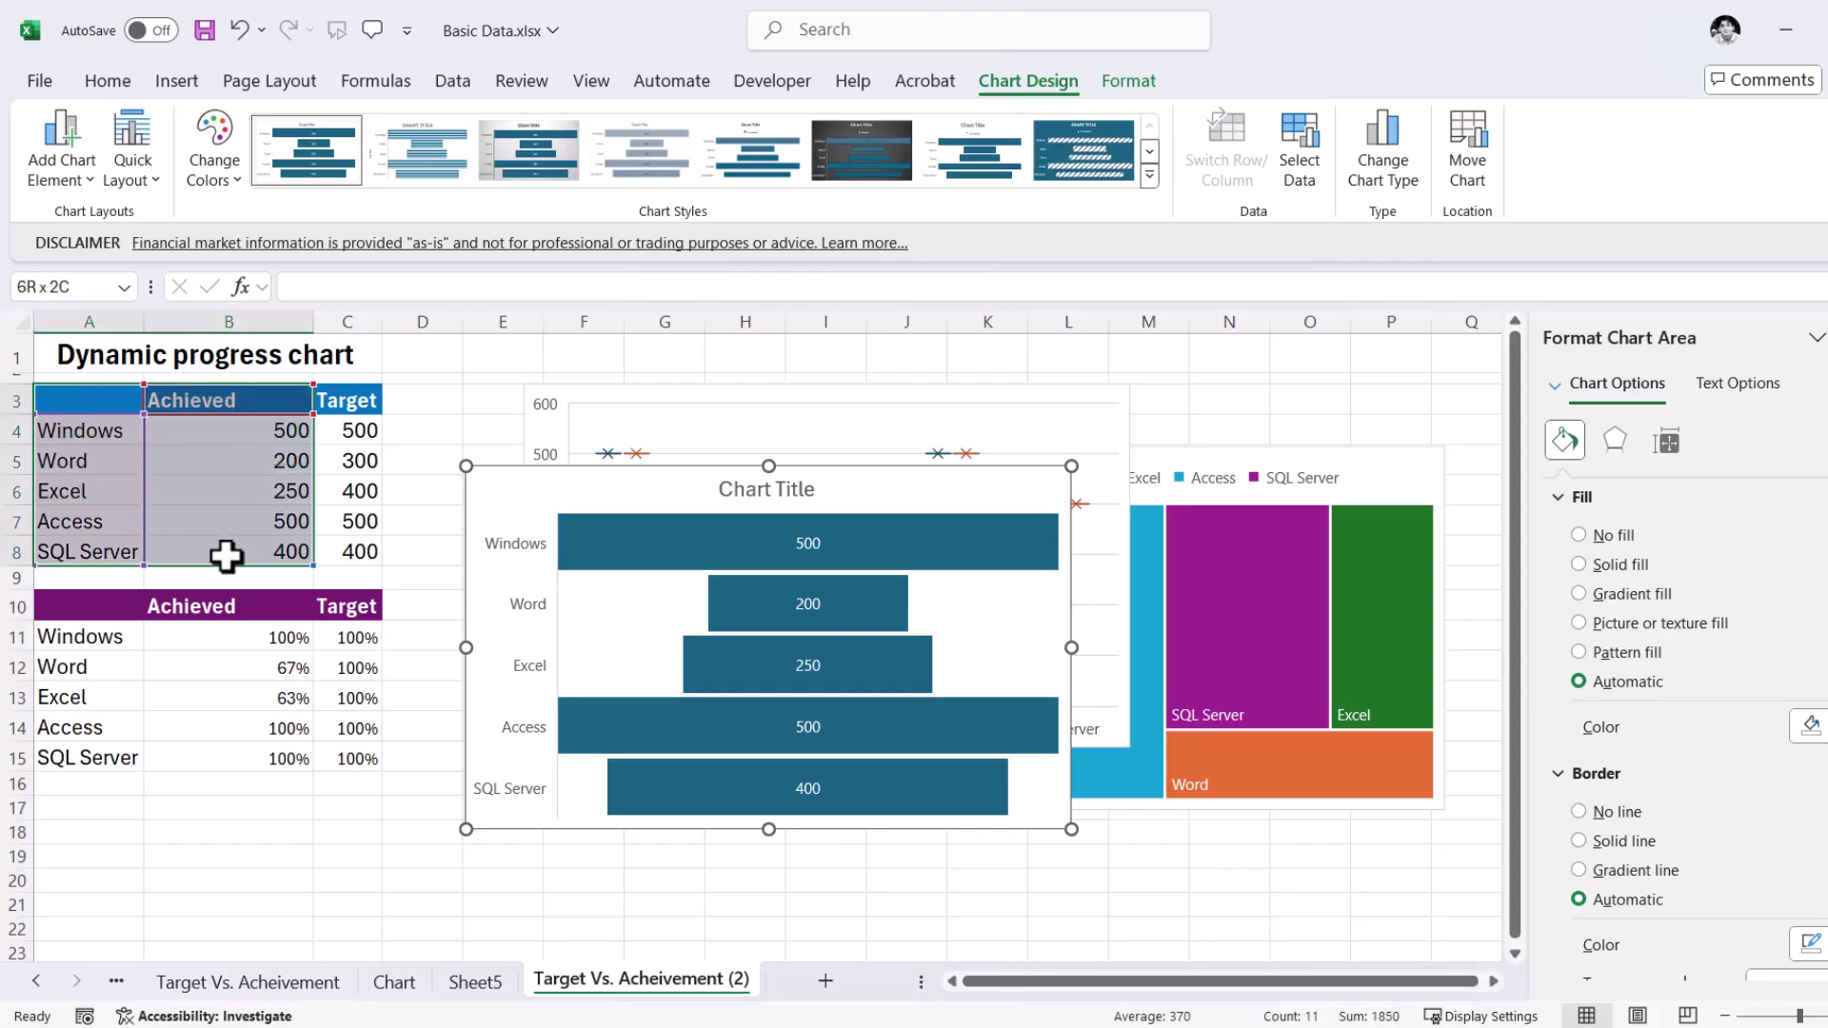
click(177, 81)
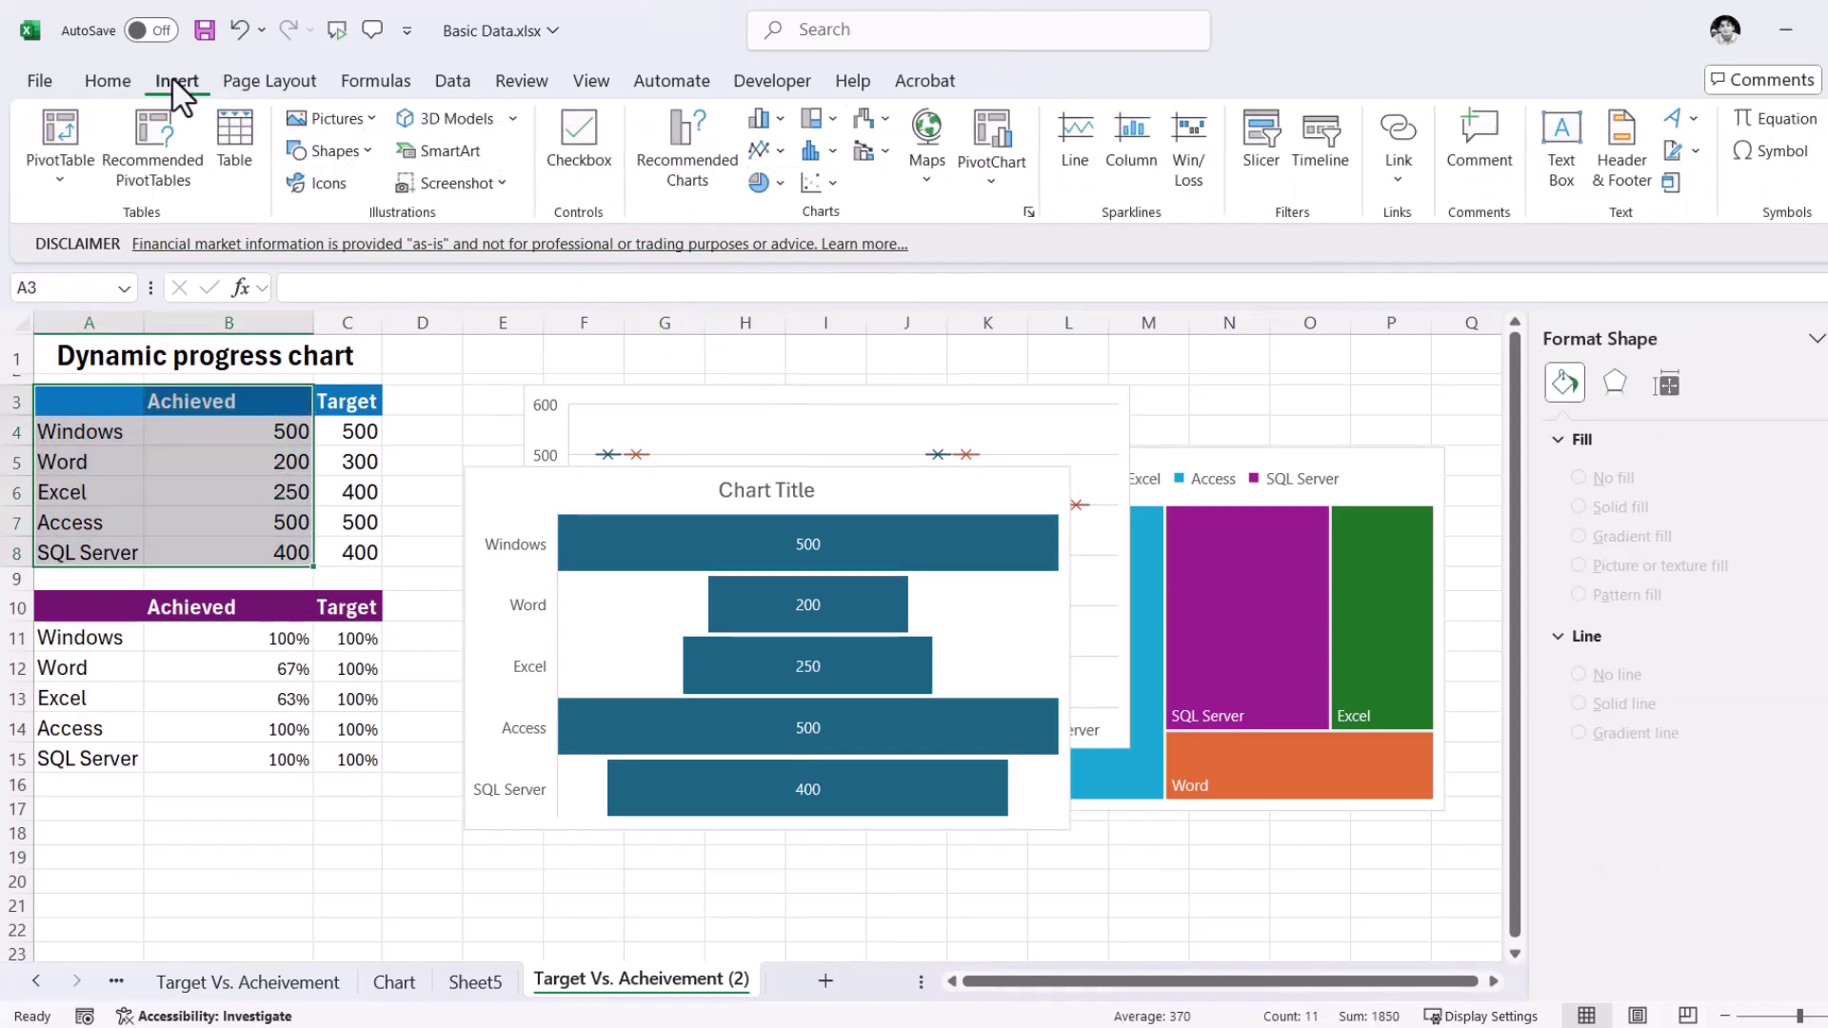
click(1028, 213)
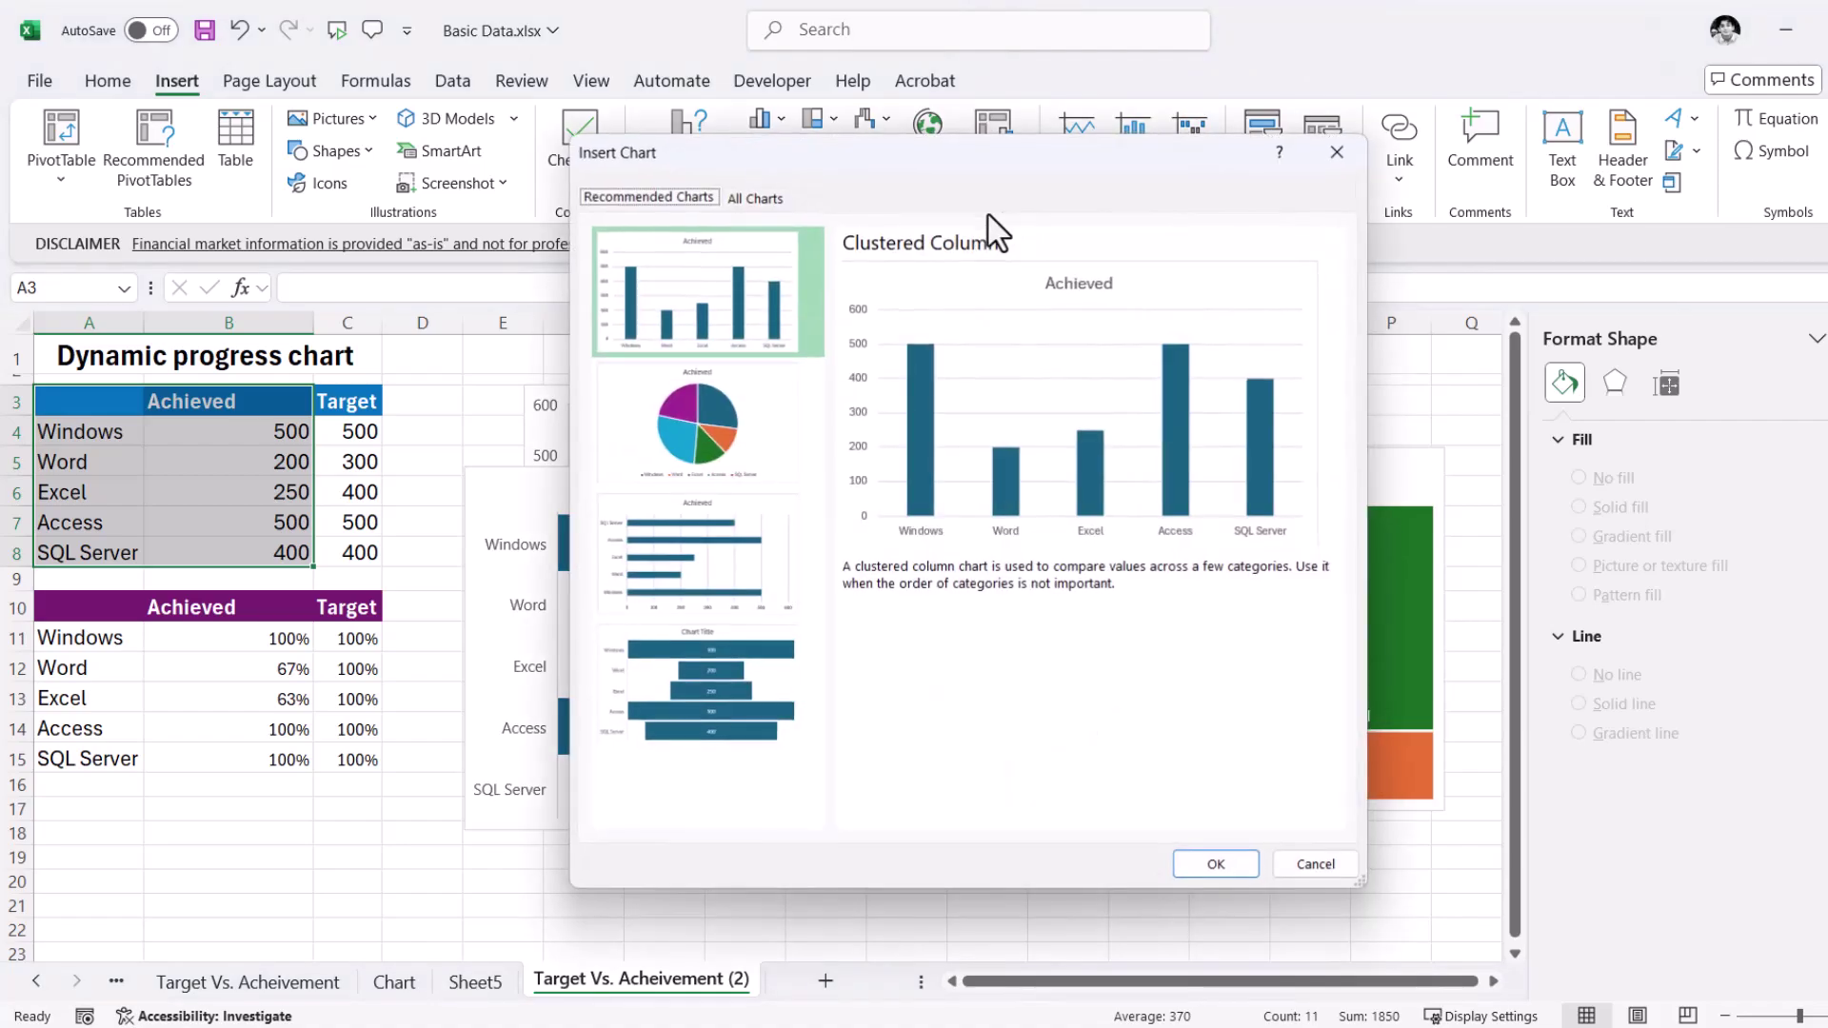
click(757, 196)
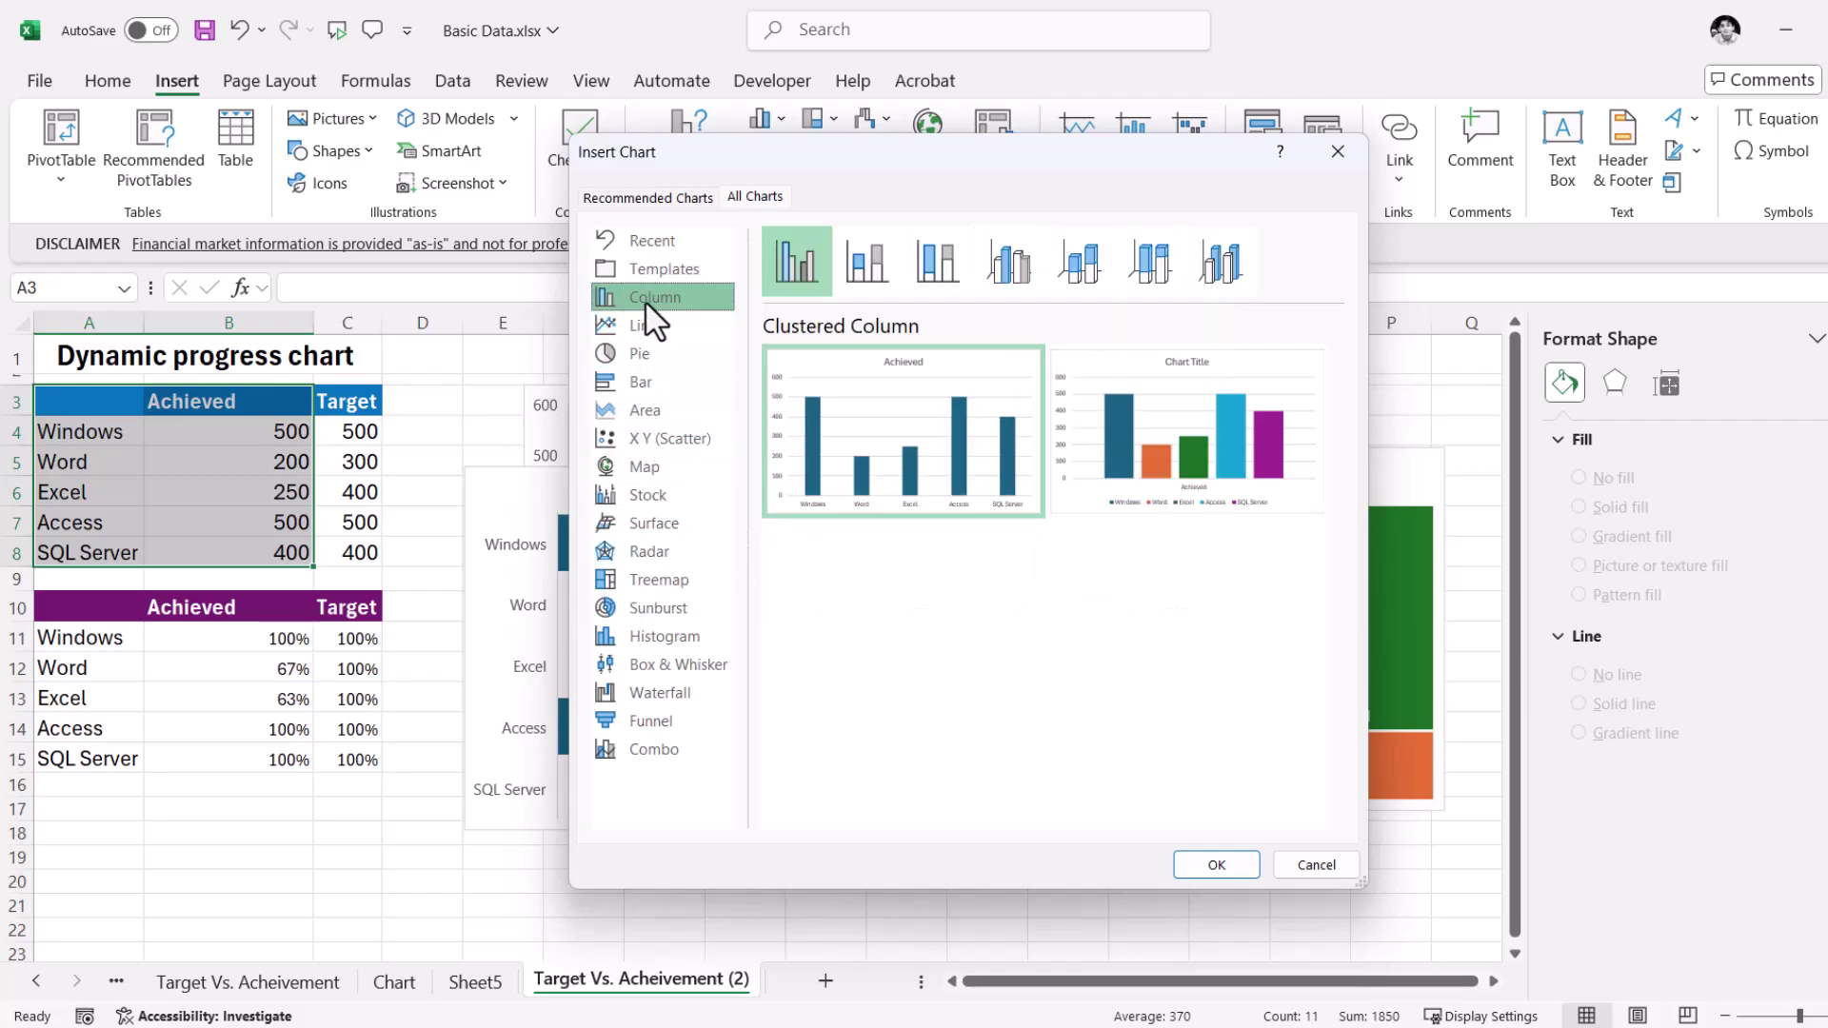
click(1207, 862)
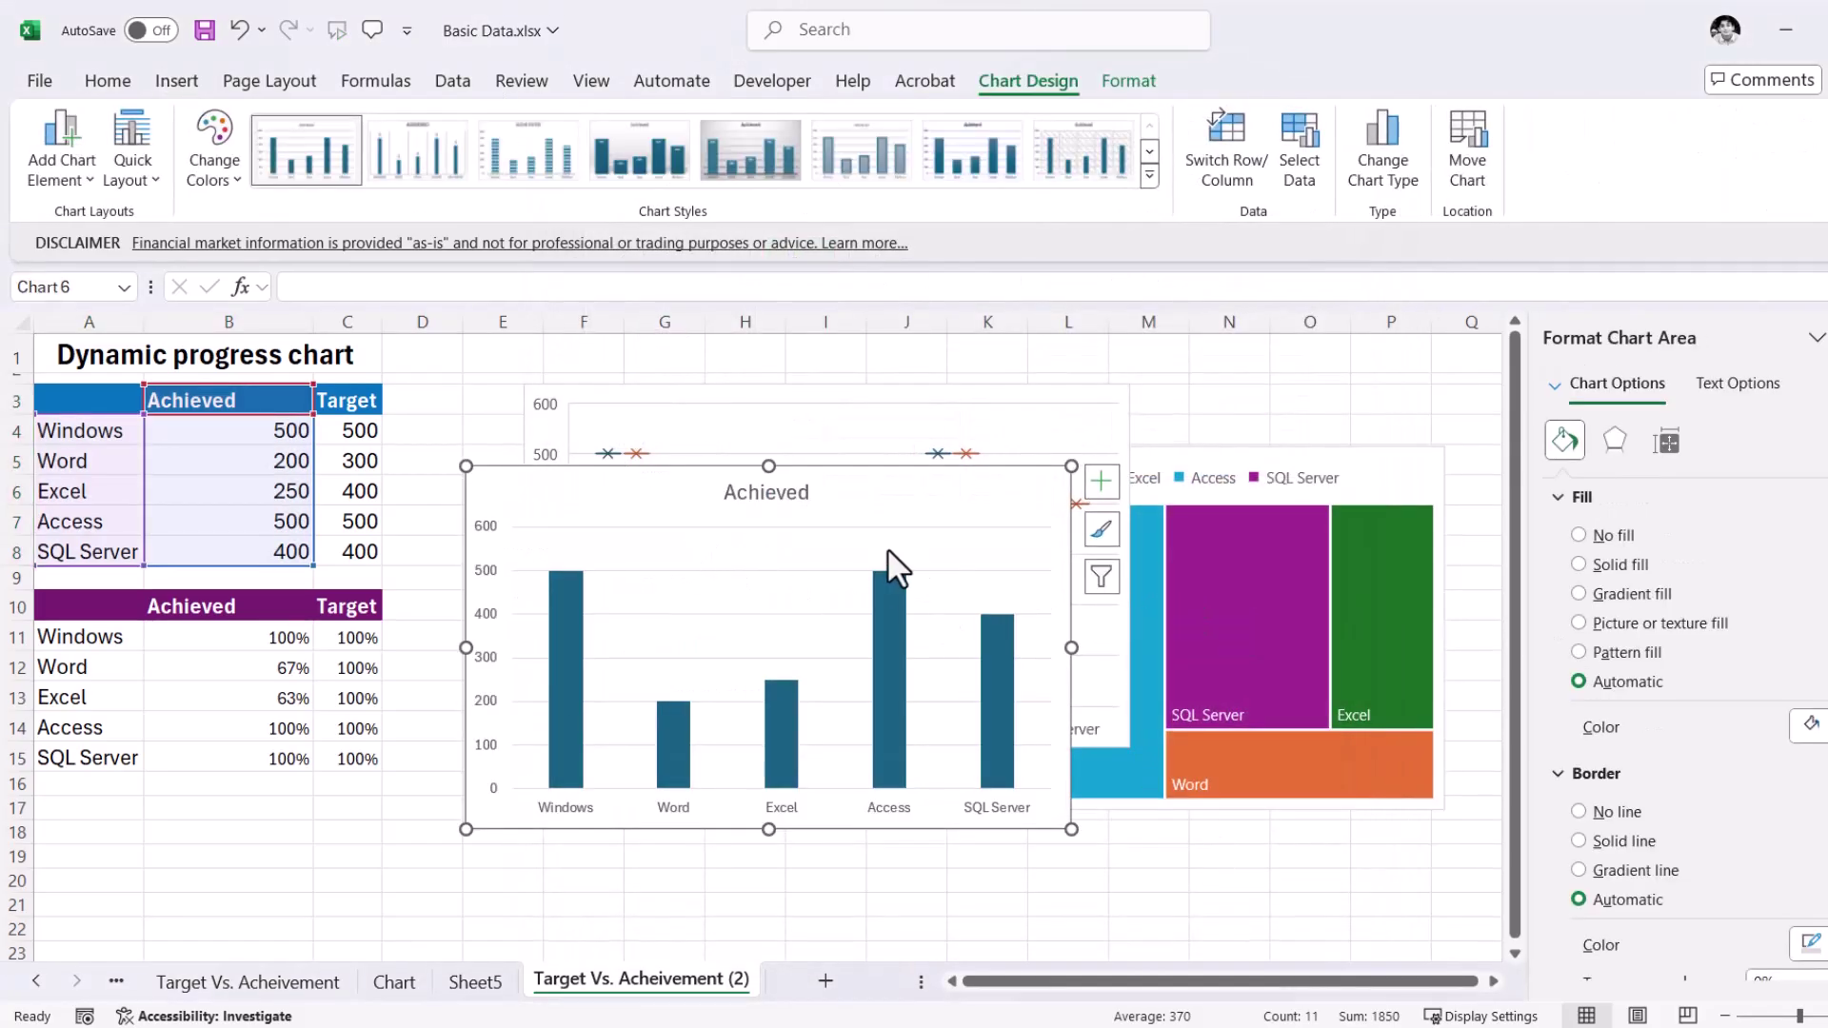
click(1148, 176)
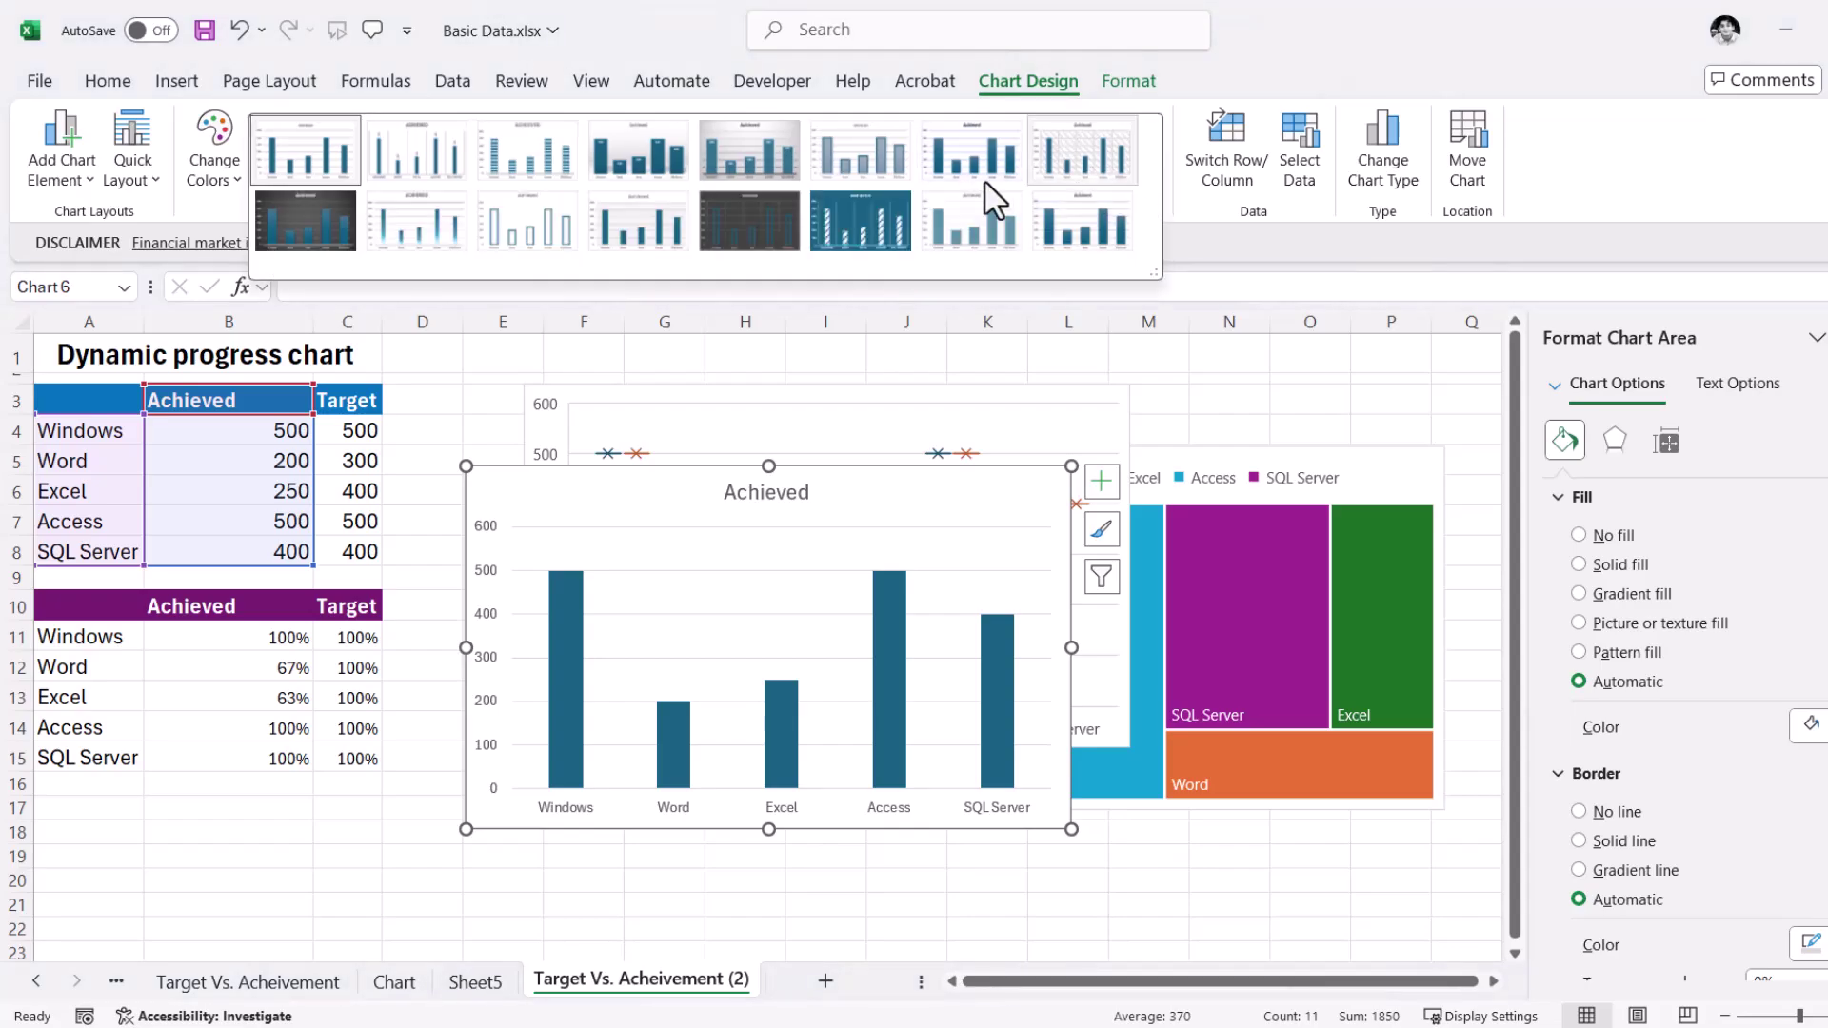
click(1102, 481)
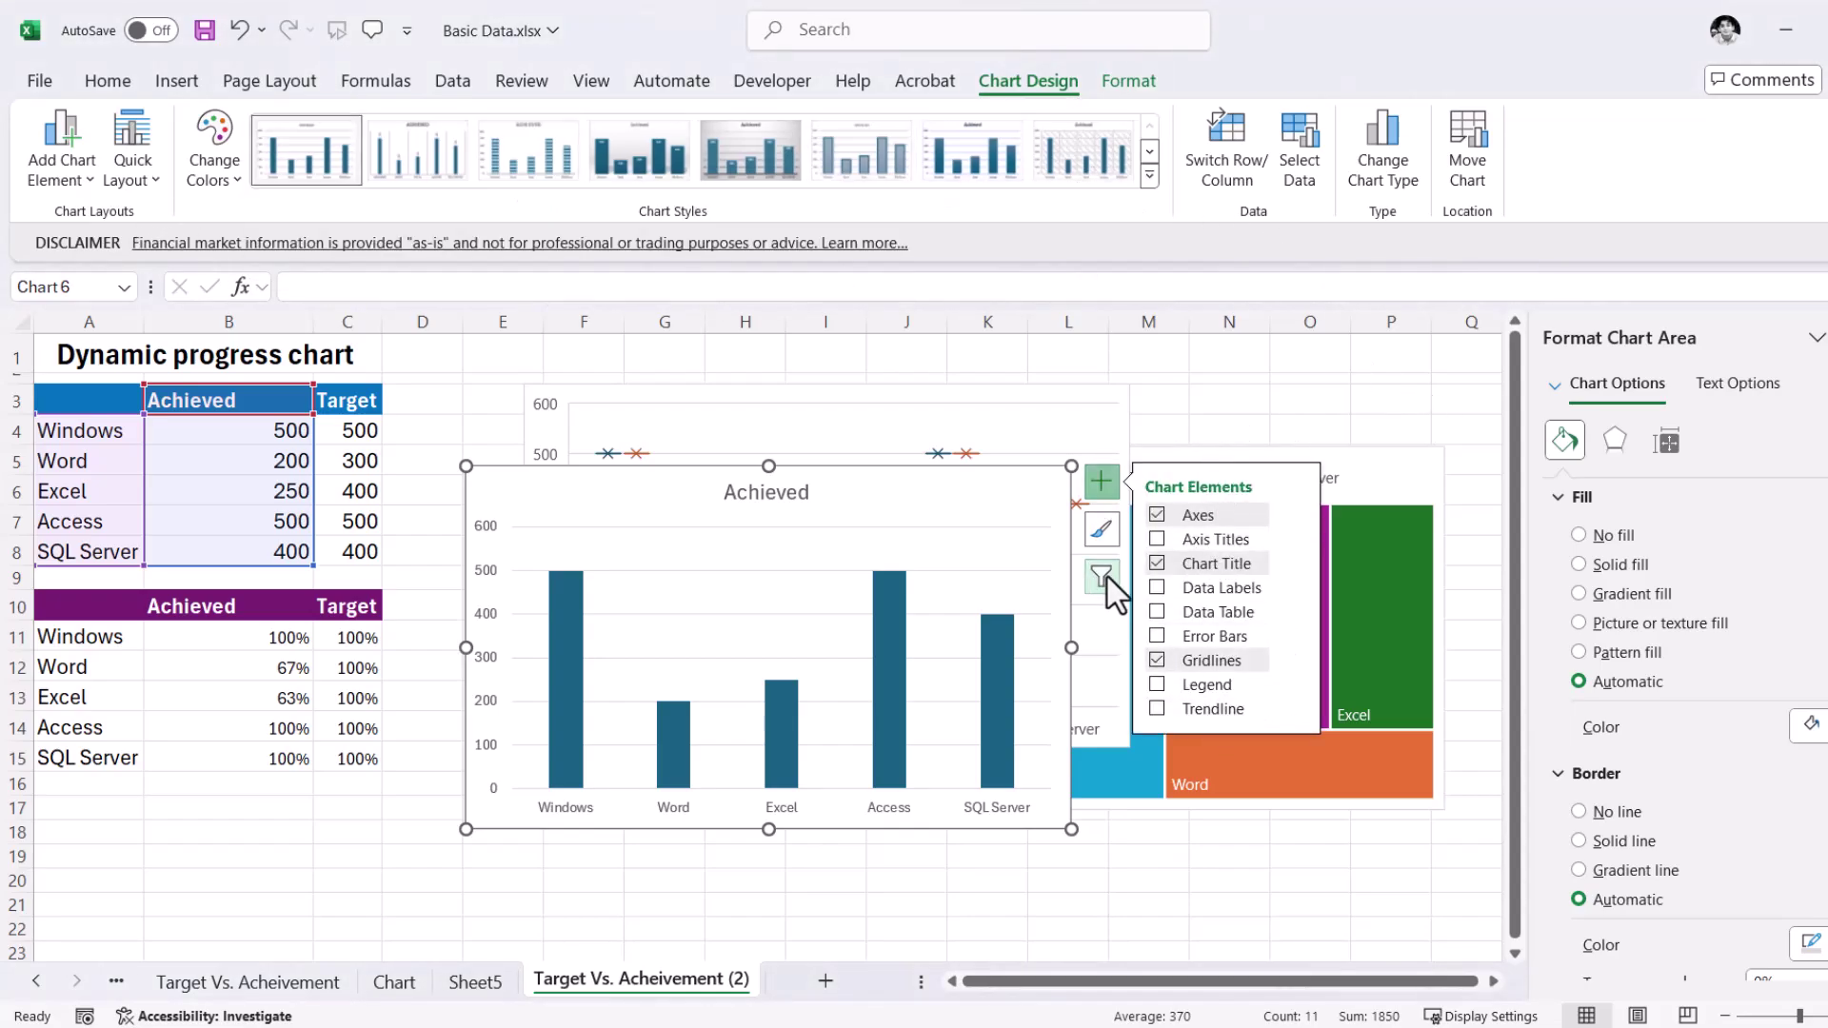
Try solid and gradient fills on the column chart's area, and give it a green diagonal brick pattern fill.
click(1582, 566)
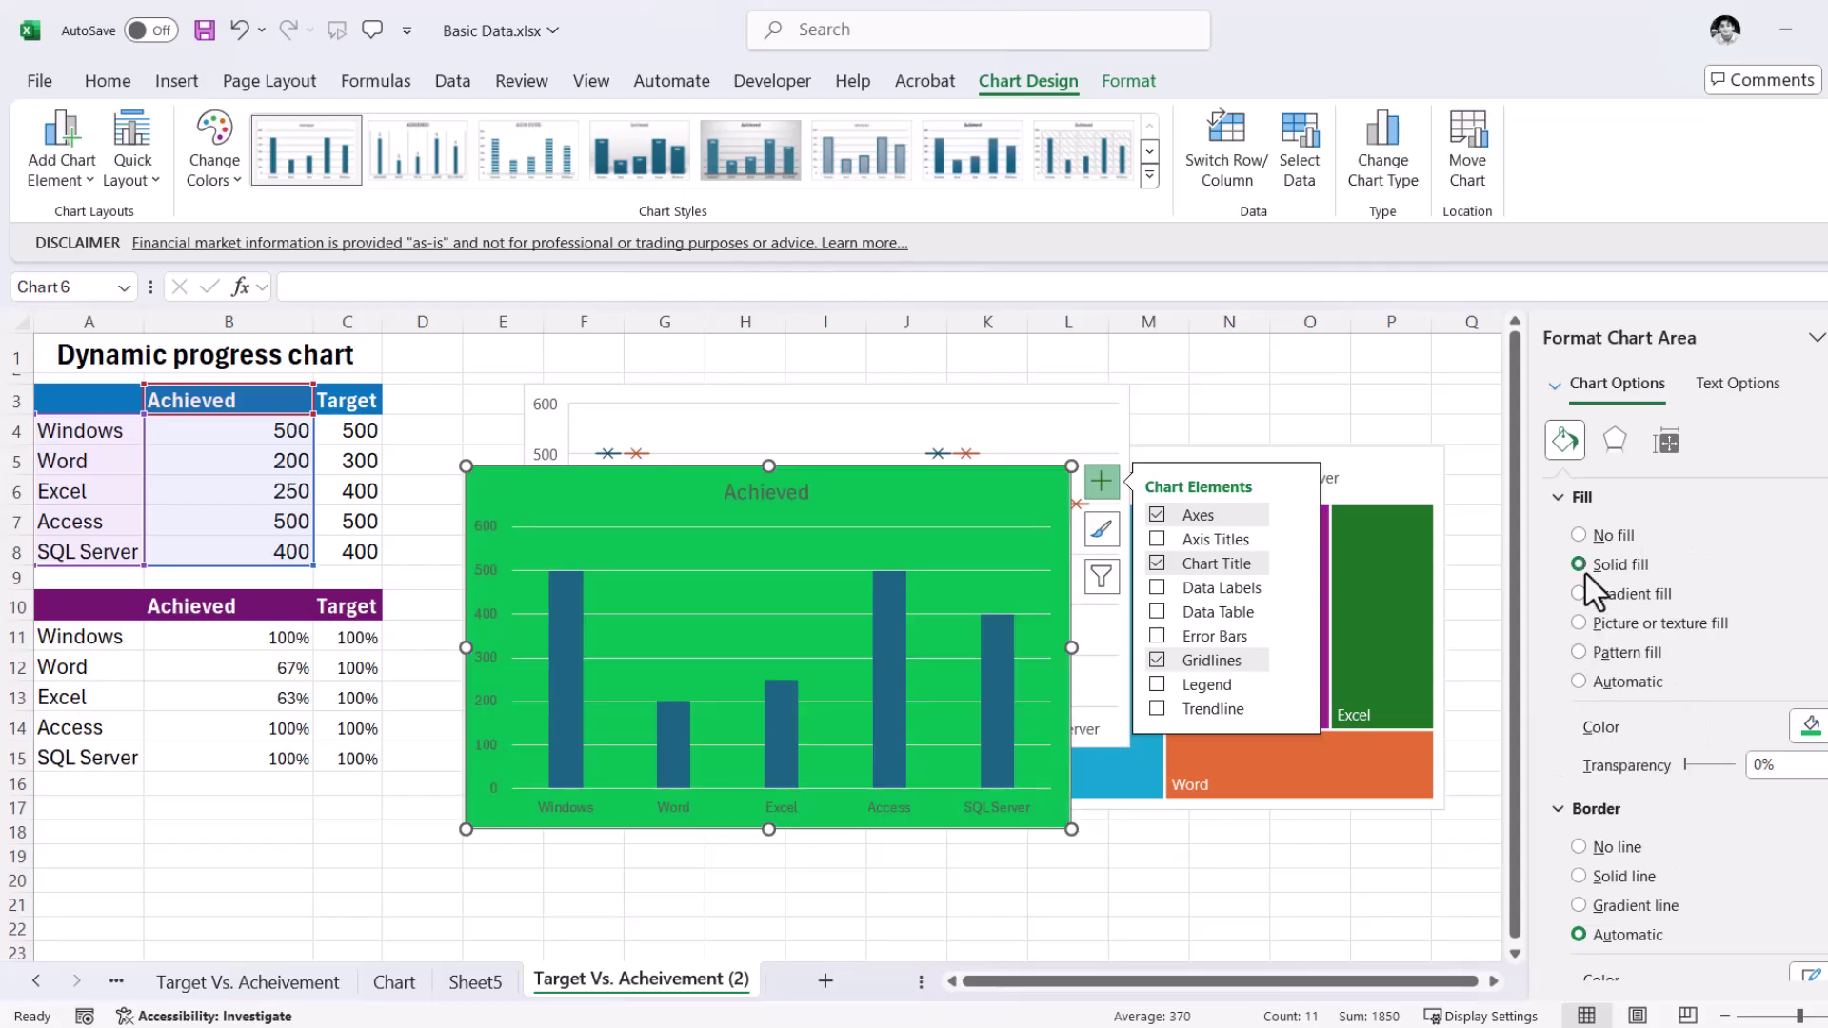
click(1584, 594)
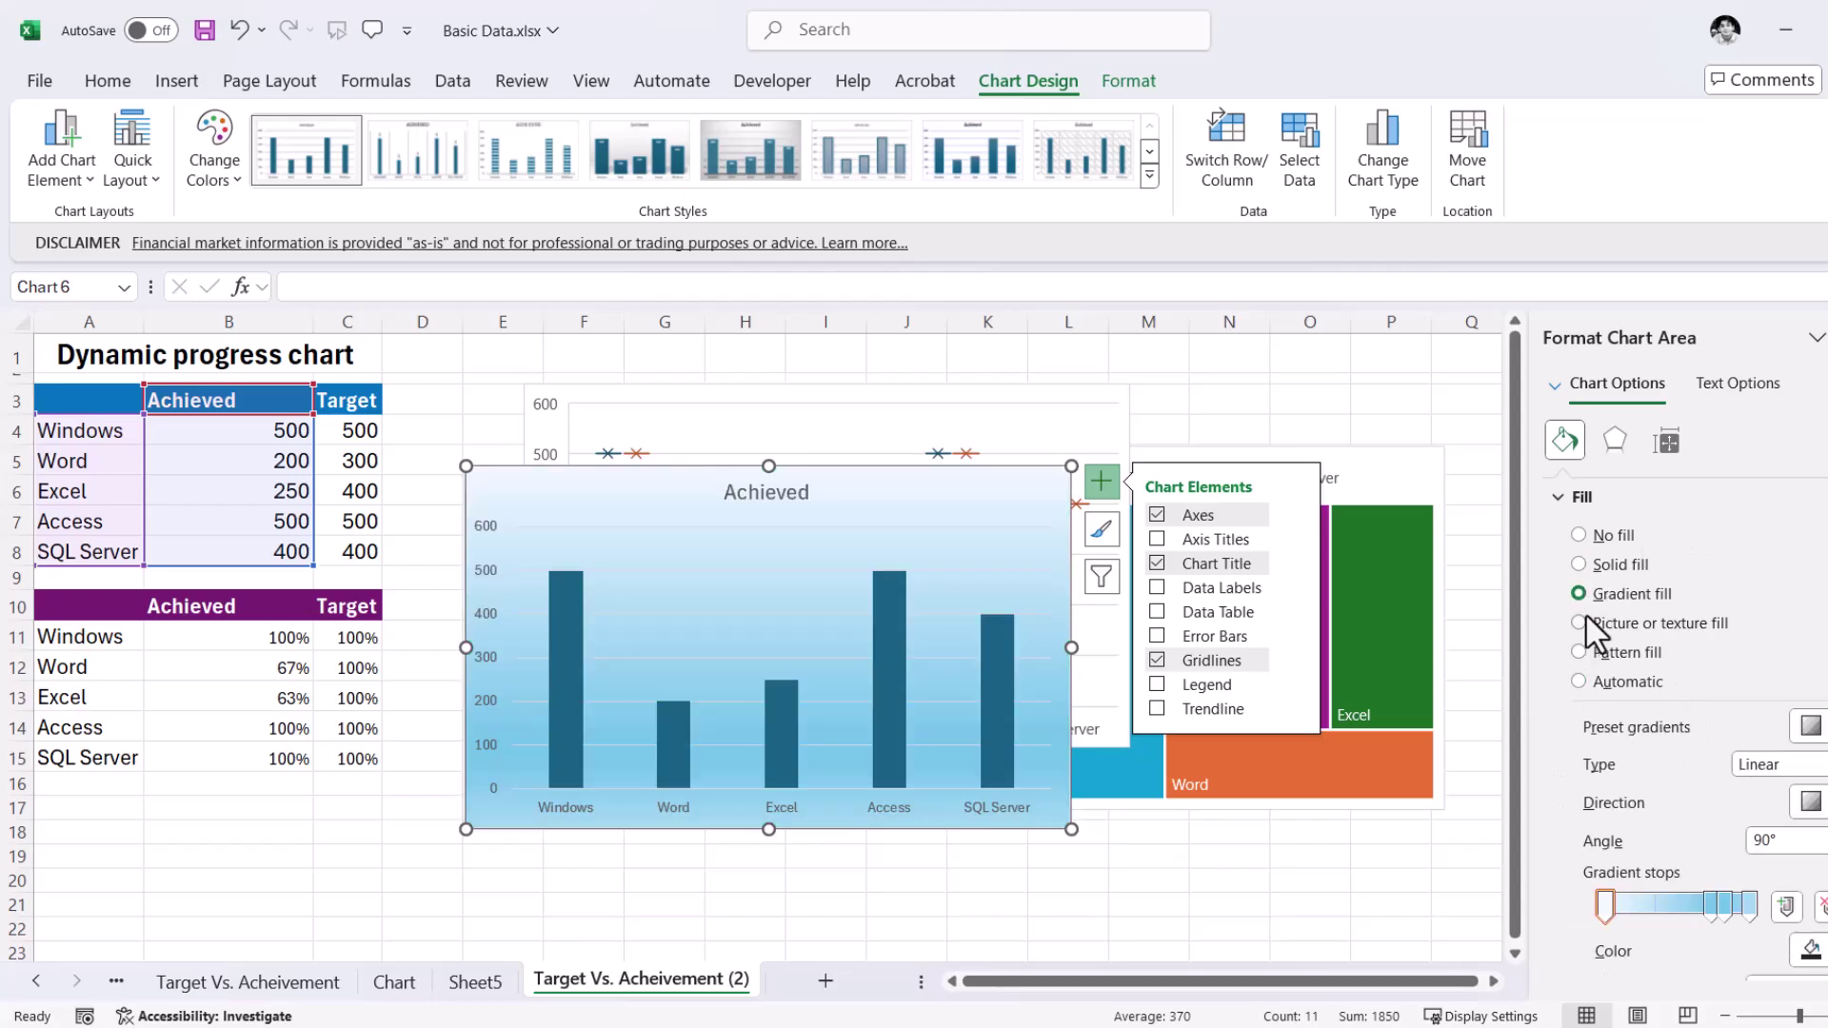
click(1590, 653)
click(1704, 853)
click(1775, 947)
click(1691, 947)
click(1693, 920)
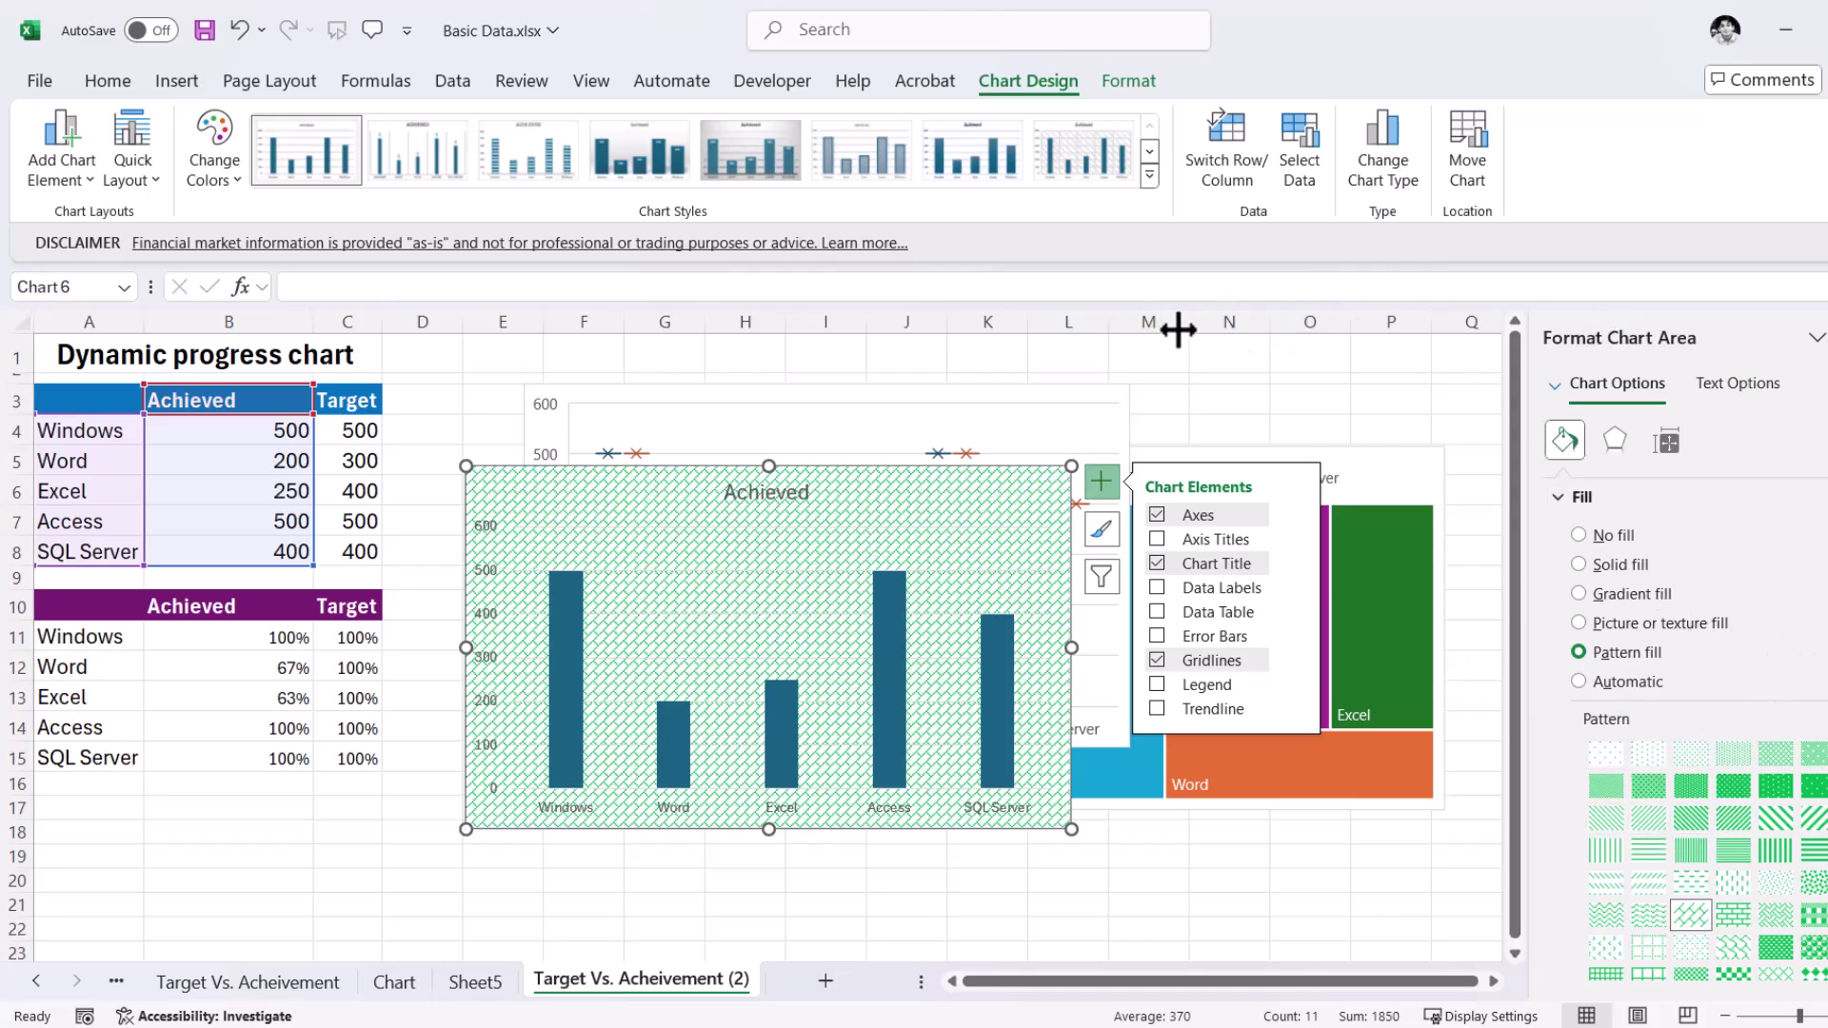
click(148, 176)
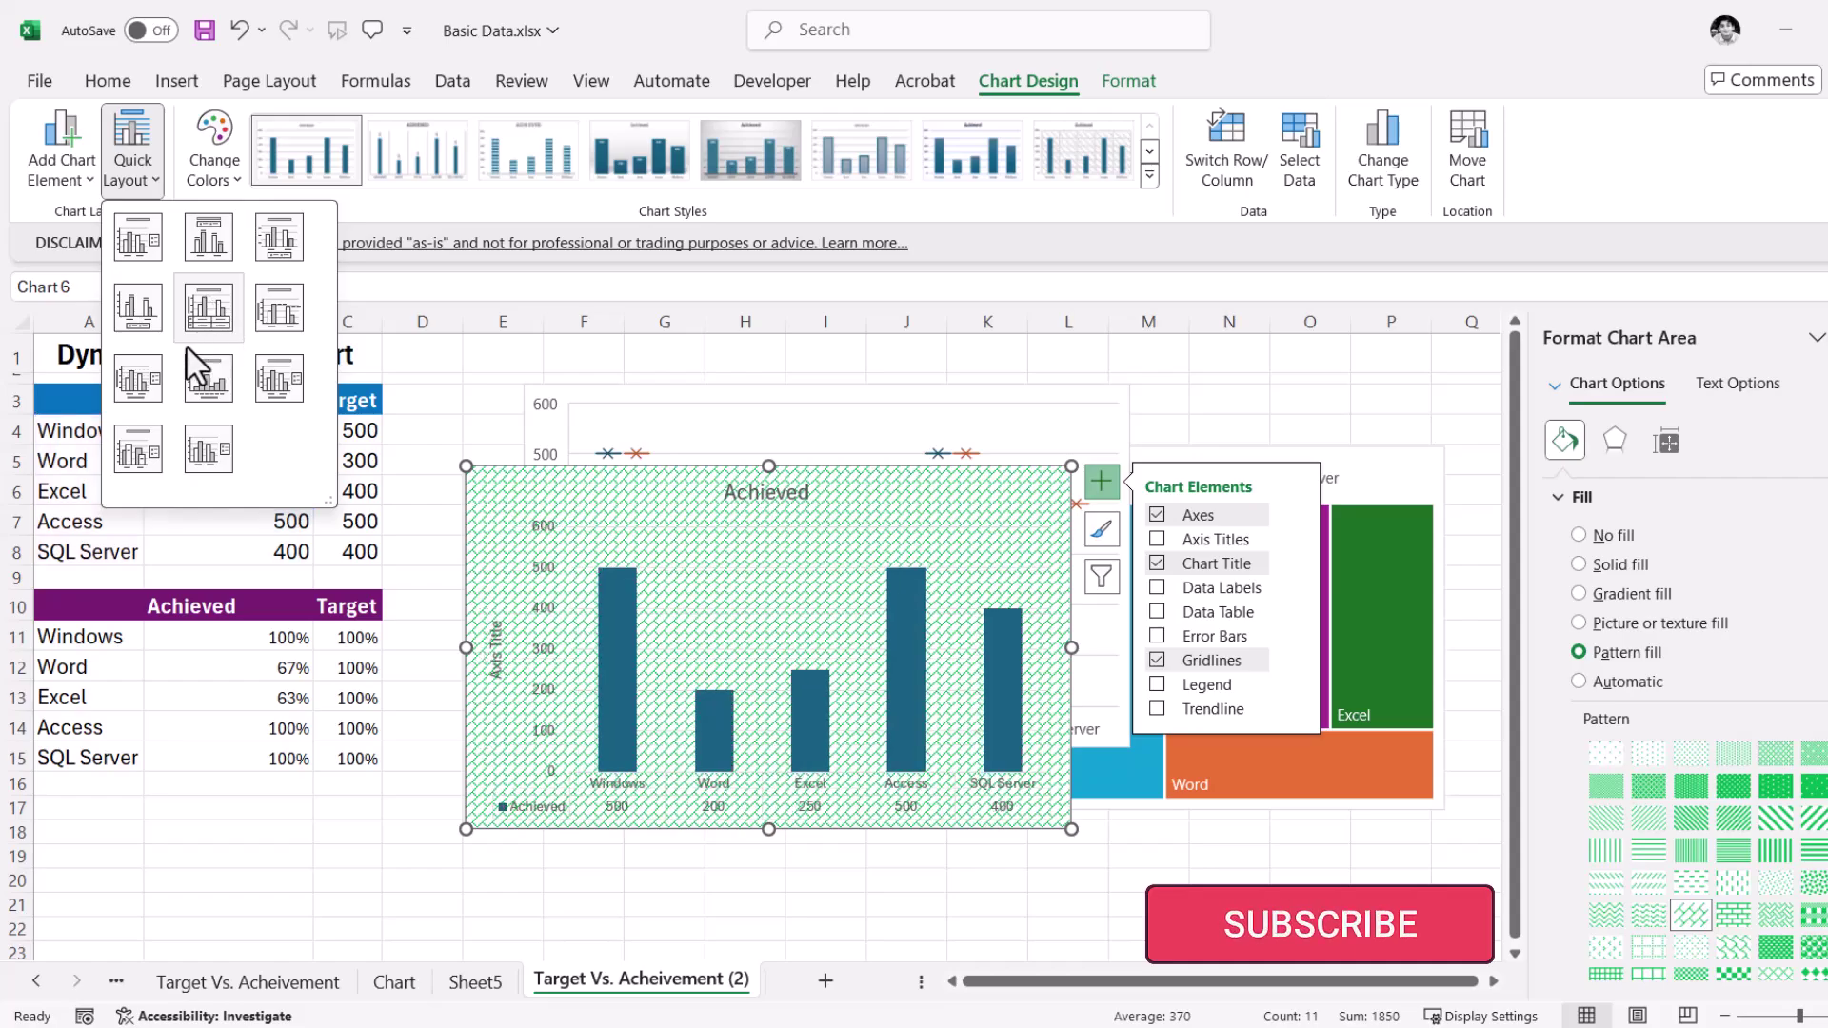
click(86, 181)
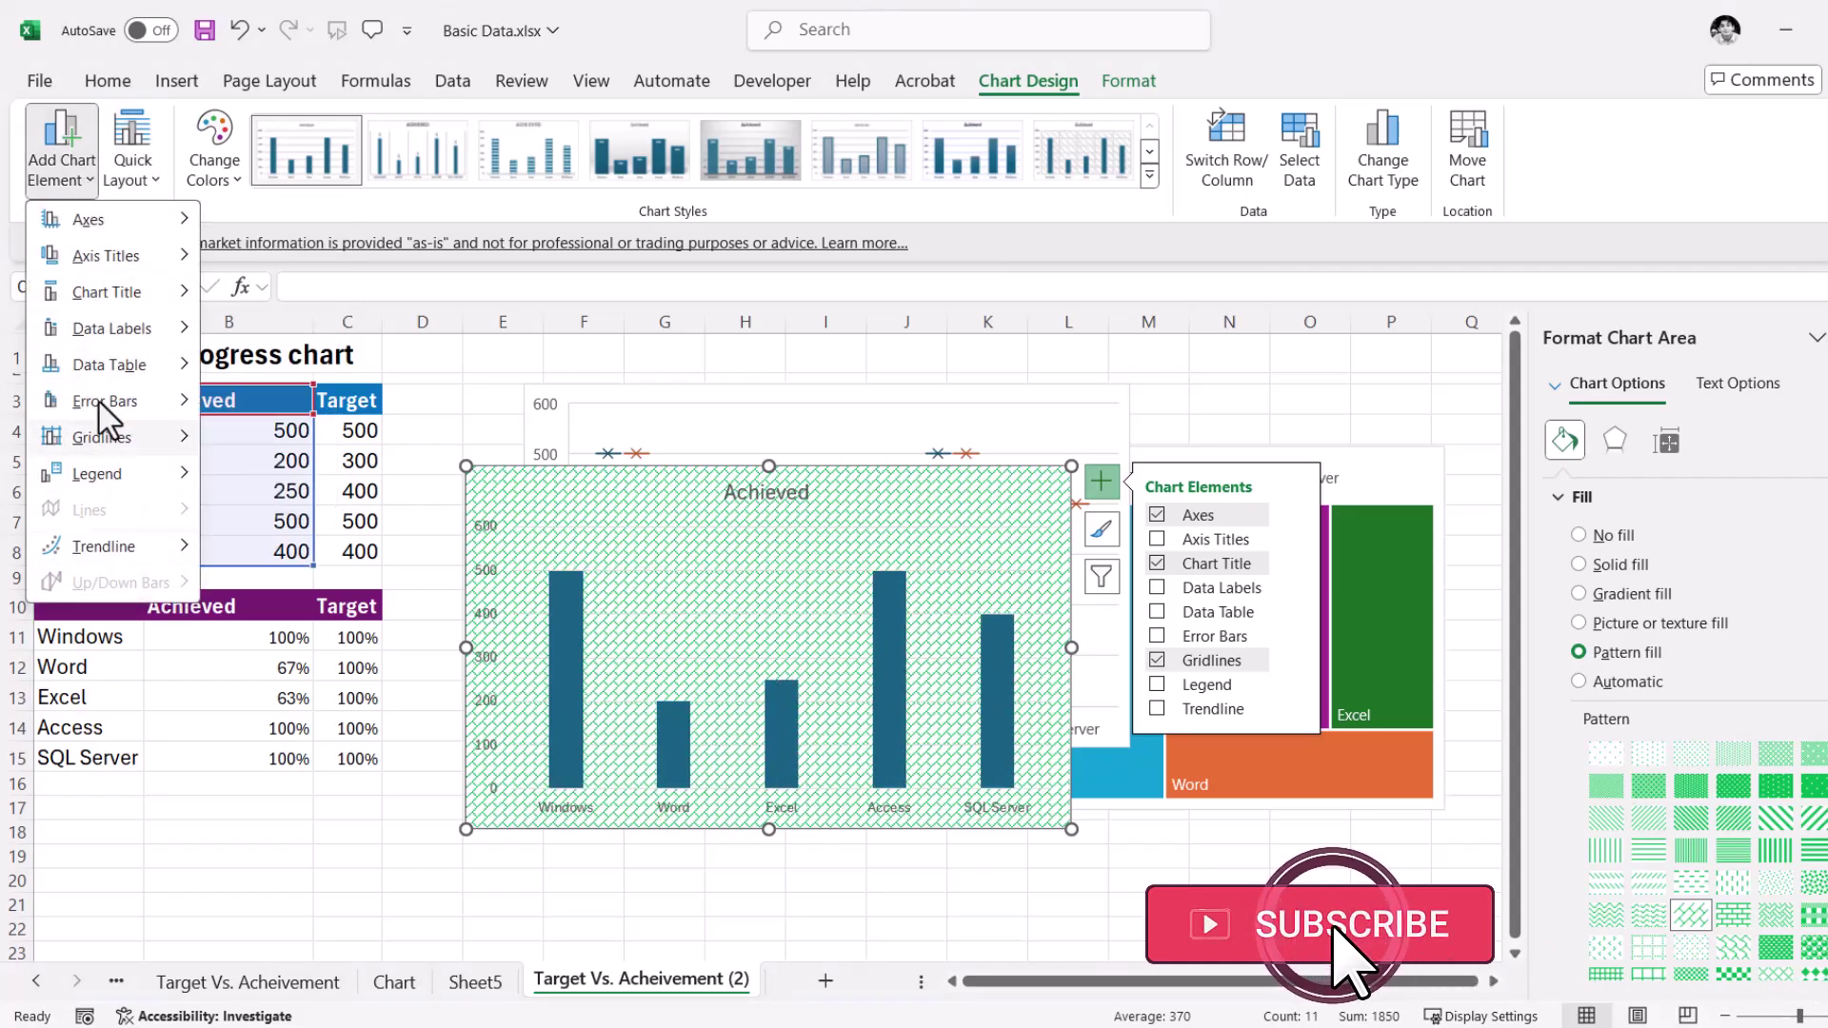
click(229, 183)
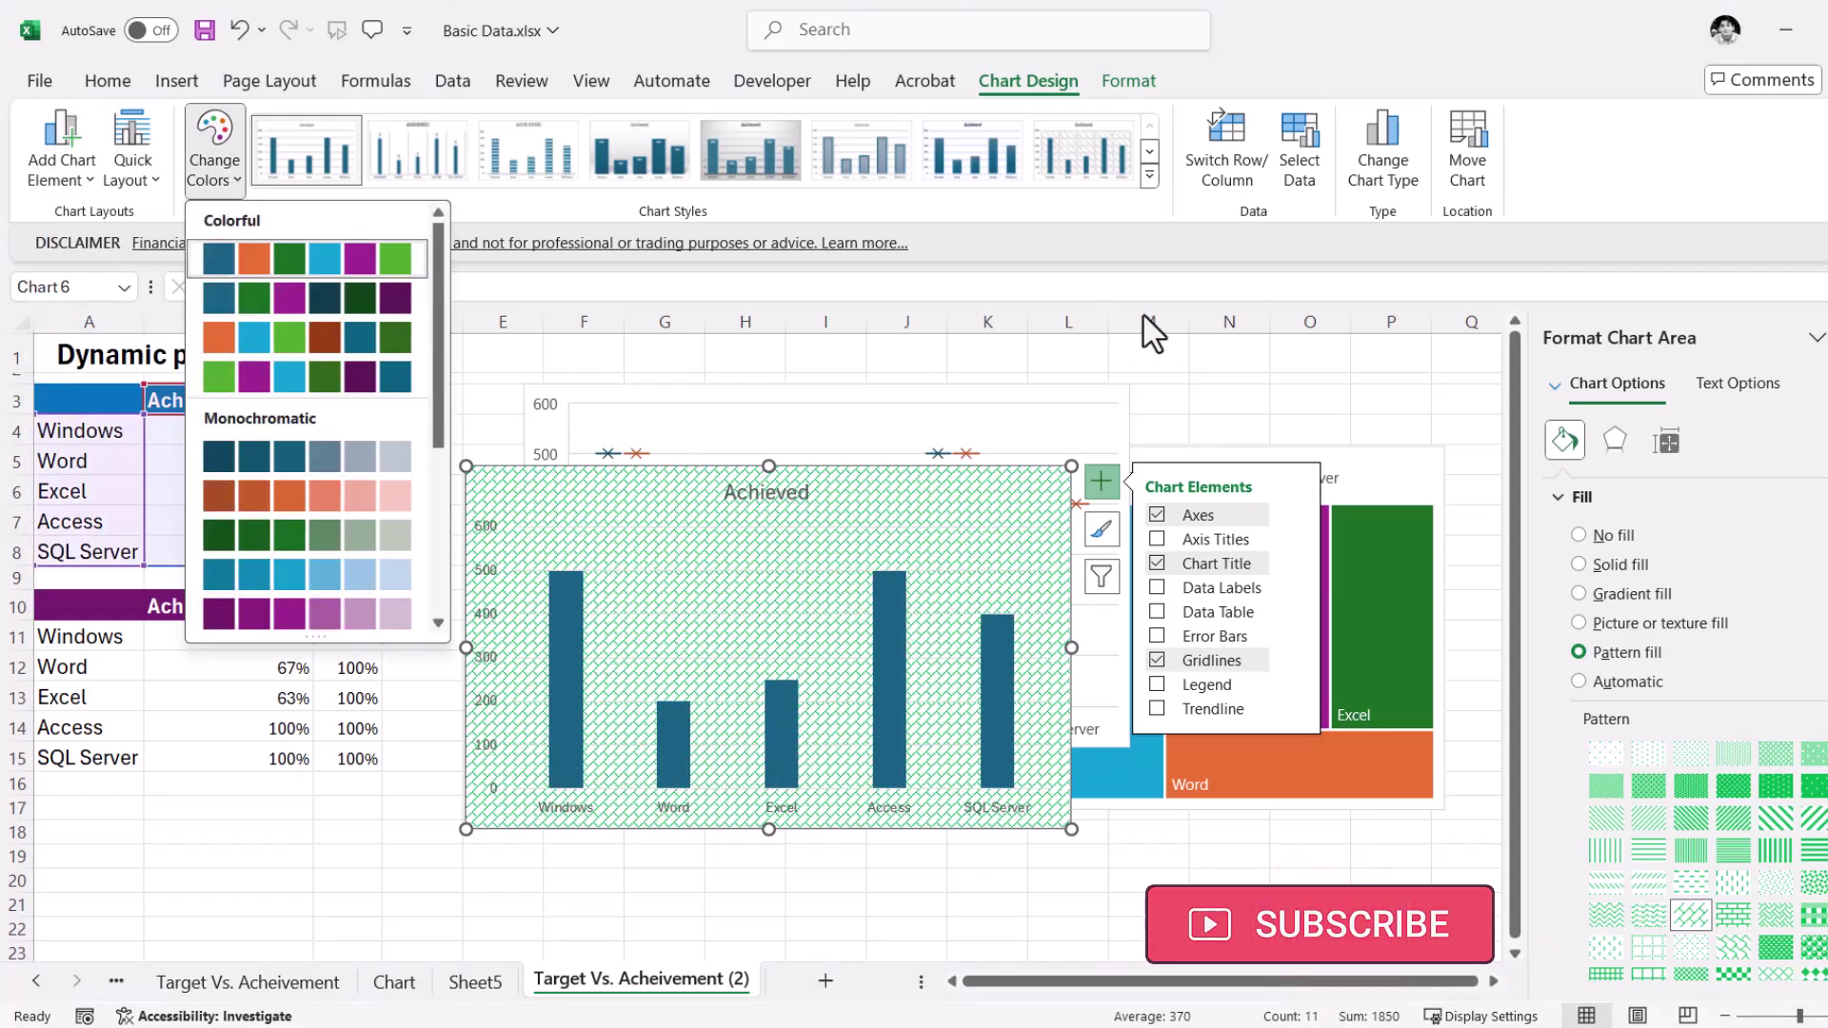